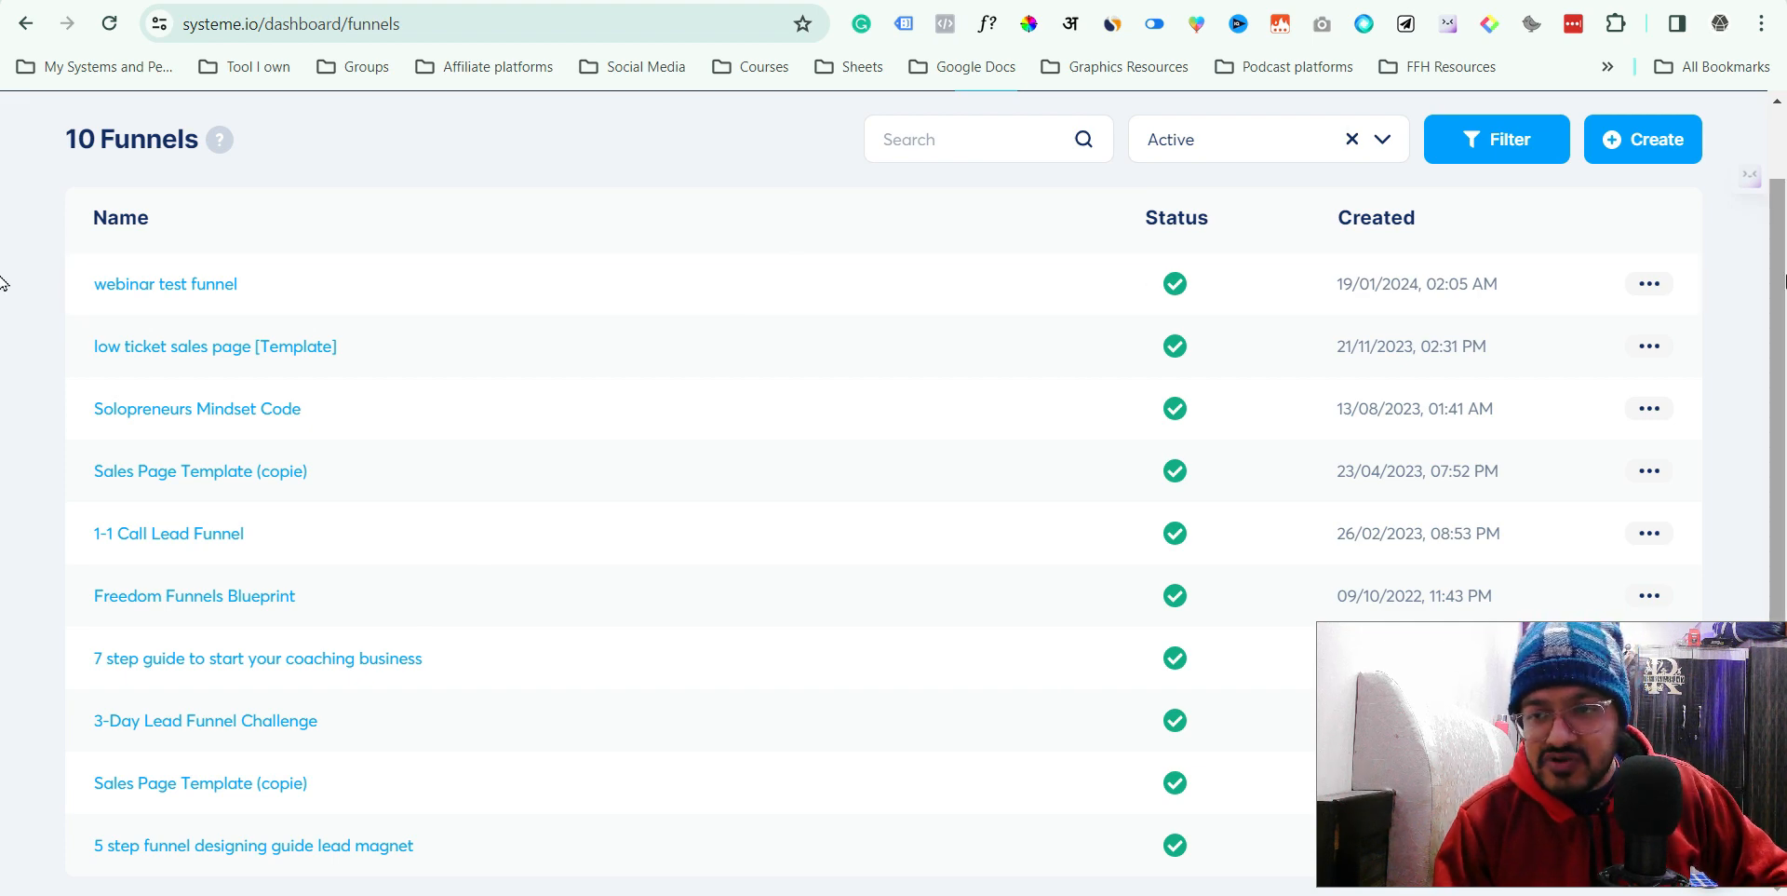
- Open the Squeeze page of the 1-1 Call Lead Funnel for editing, declining to restore the unsaved changes
{"action": "left_click", "coordinate": [215, 532]}
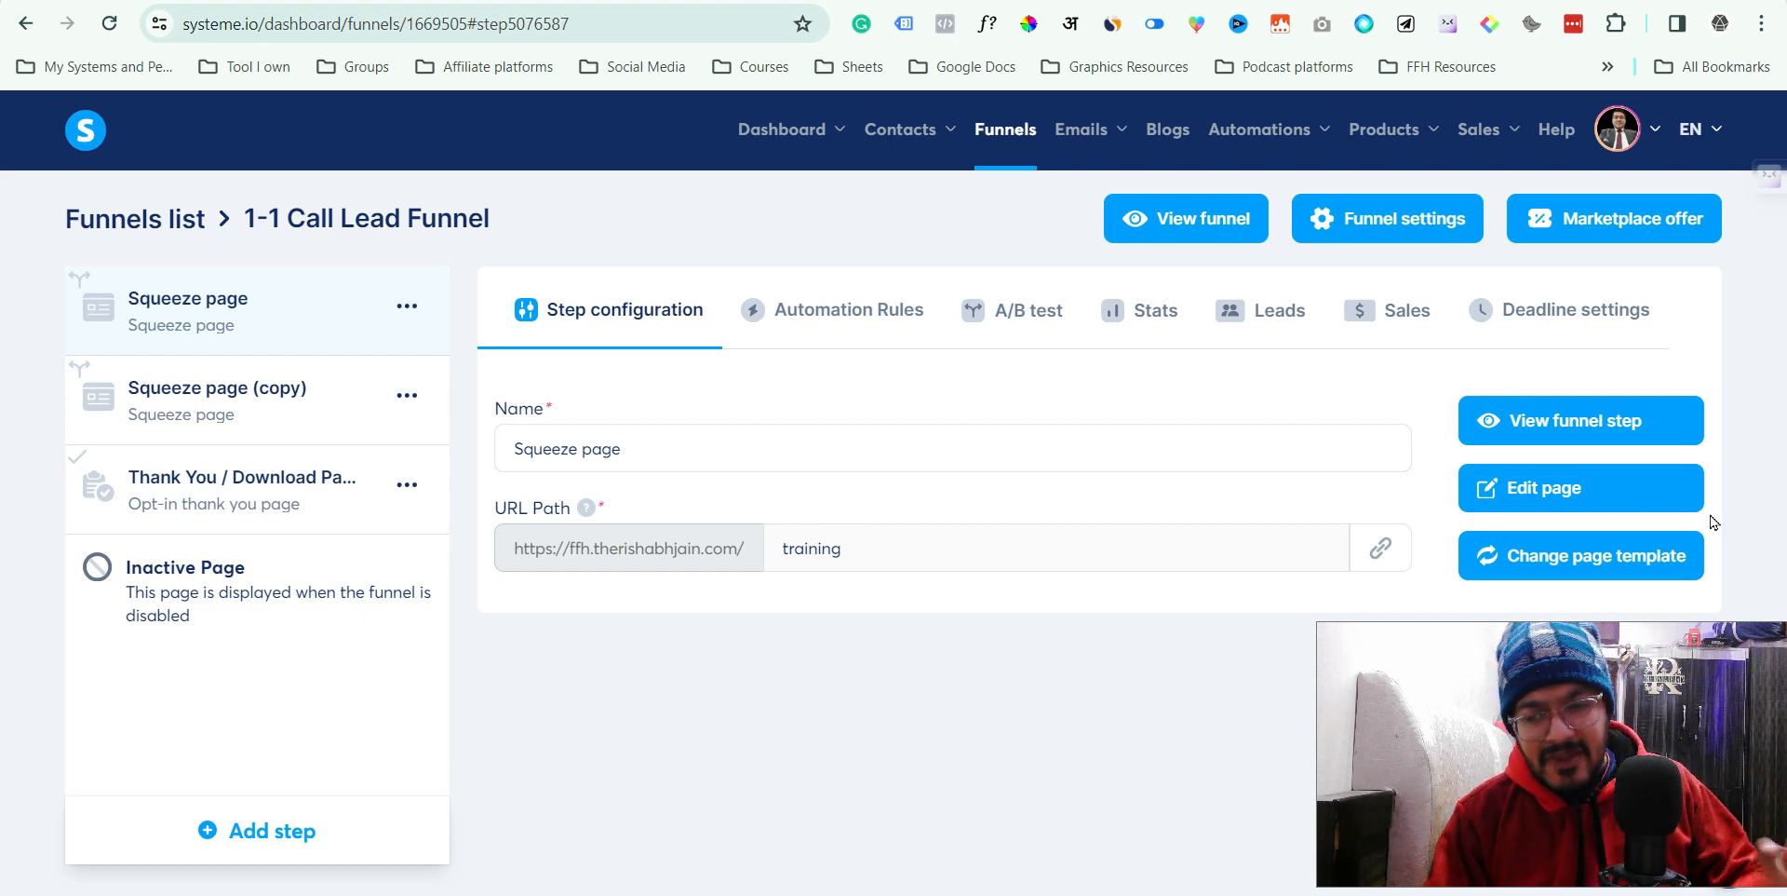
{"action": "left_click", "coordinate": [1540, 489]}
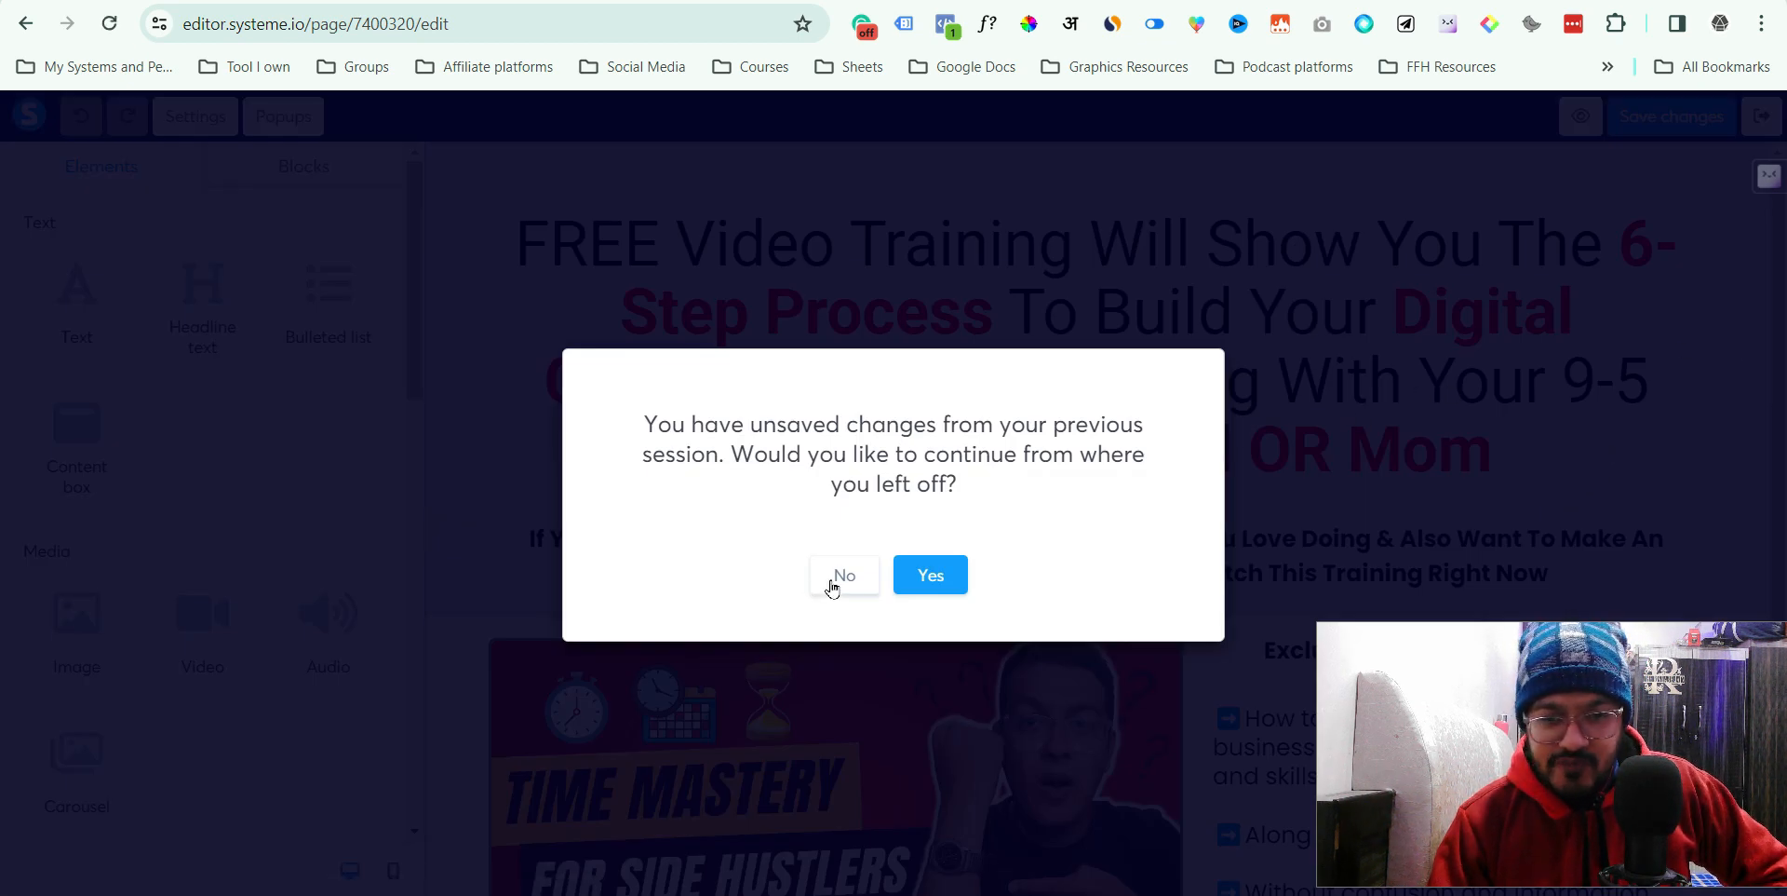
{"action": "left_click", "coordinate": [843, 573]}
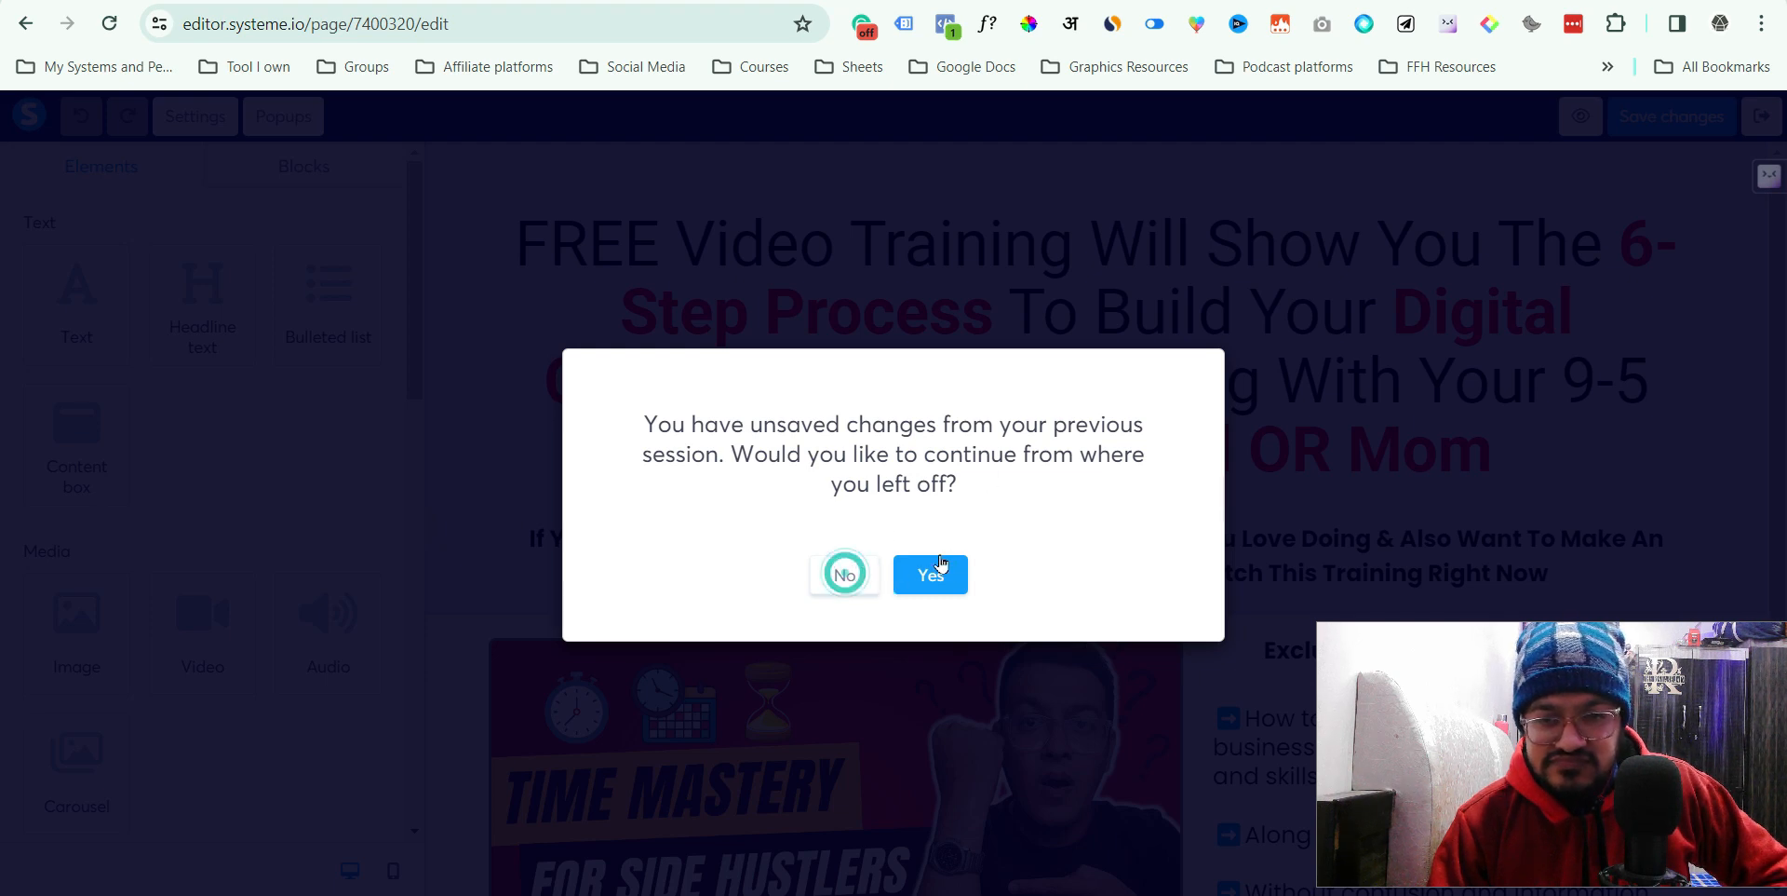
{"action": "left_click", "coordinate": [828, 575]}
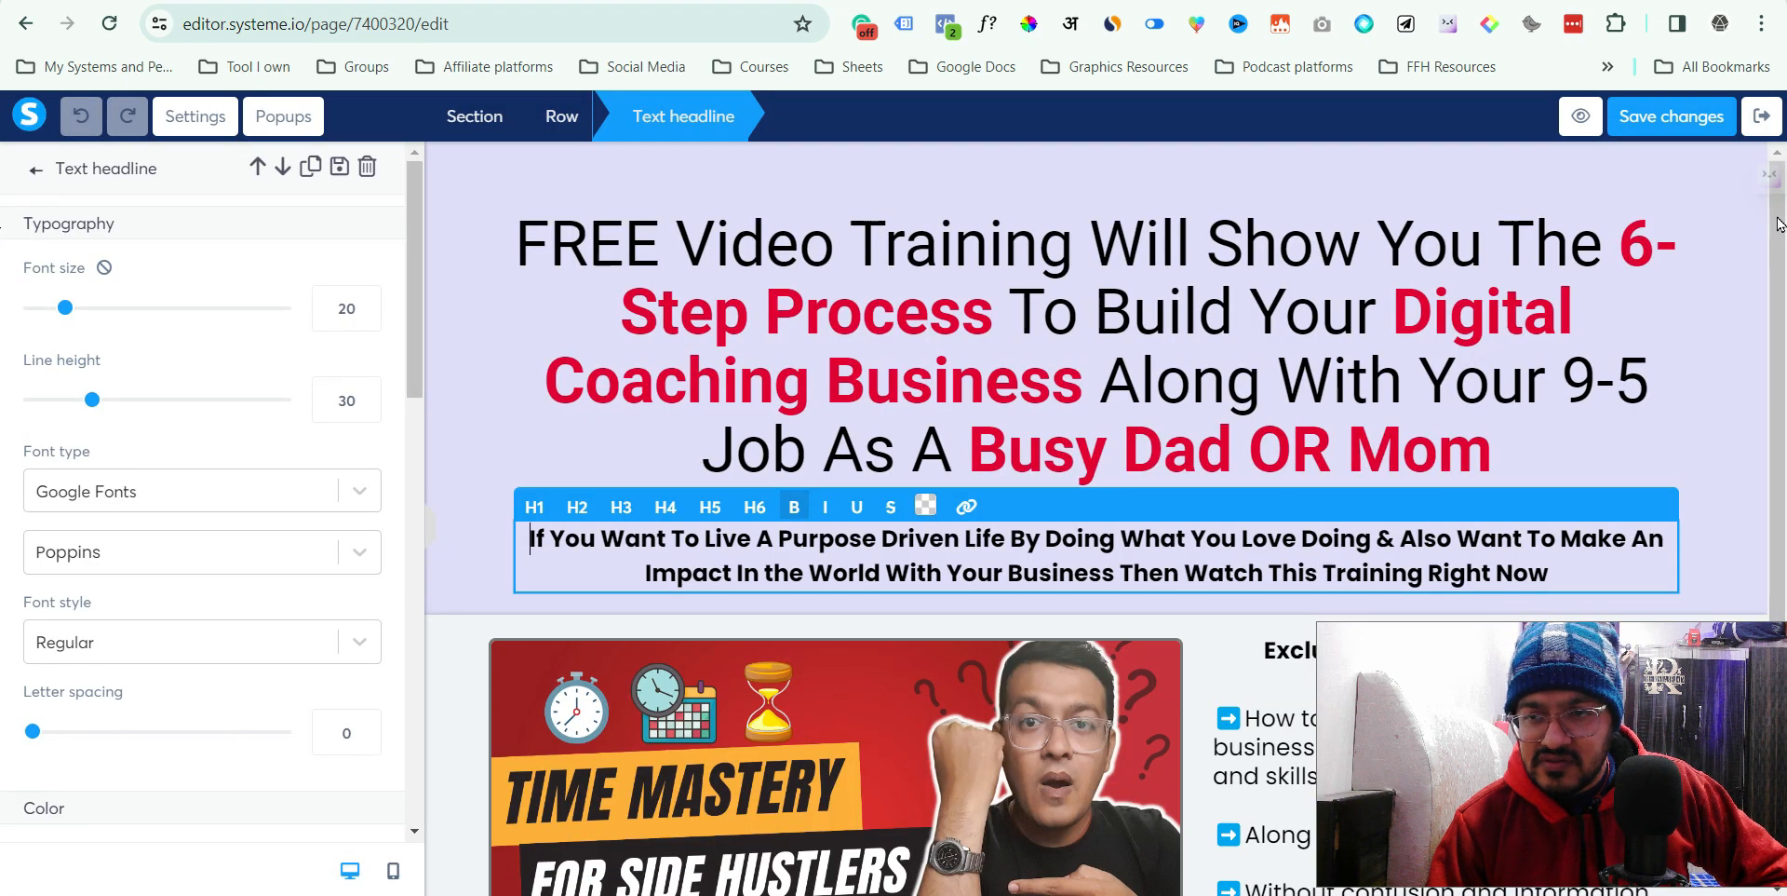
- Examine the squeeze page's layout from the headline down to the "Watch The FREE Training Now" button
{"action": "left_click_drag", "start_coordinate": [1782, 223], "coordinate": [1776, 465]}
{"action": "left_click_drag", "start_coordinate": [1616, 696], "coordinate": [369, 366]}
{"action": "left_click_drag", "start_coordinate": [90, 456], "coordinate": [25, 787]}
{"action": "scroll", "coordinate": [84, 726], "scroll_direction": "down", "scroll_amount": 1}
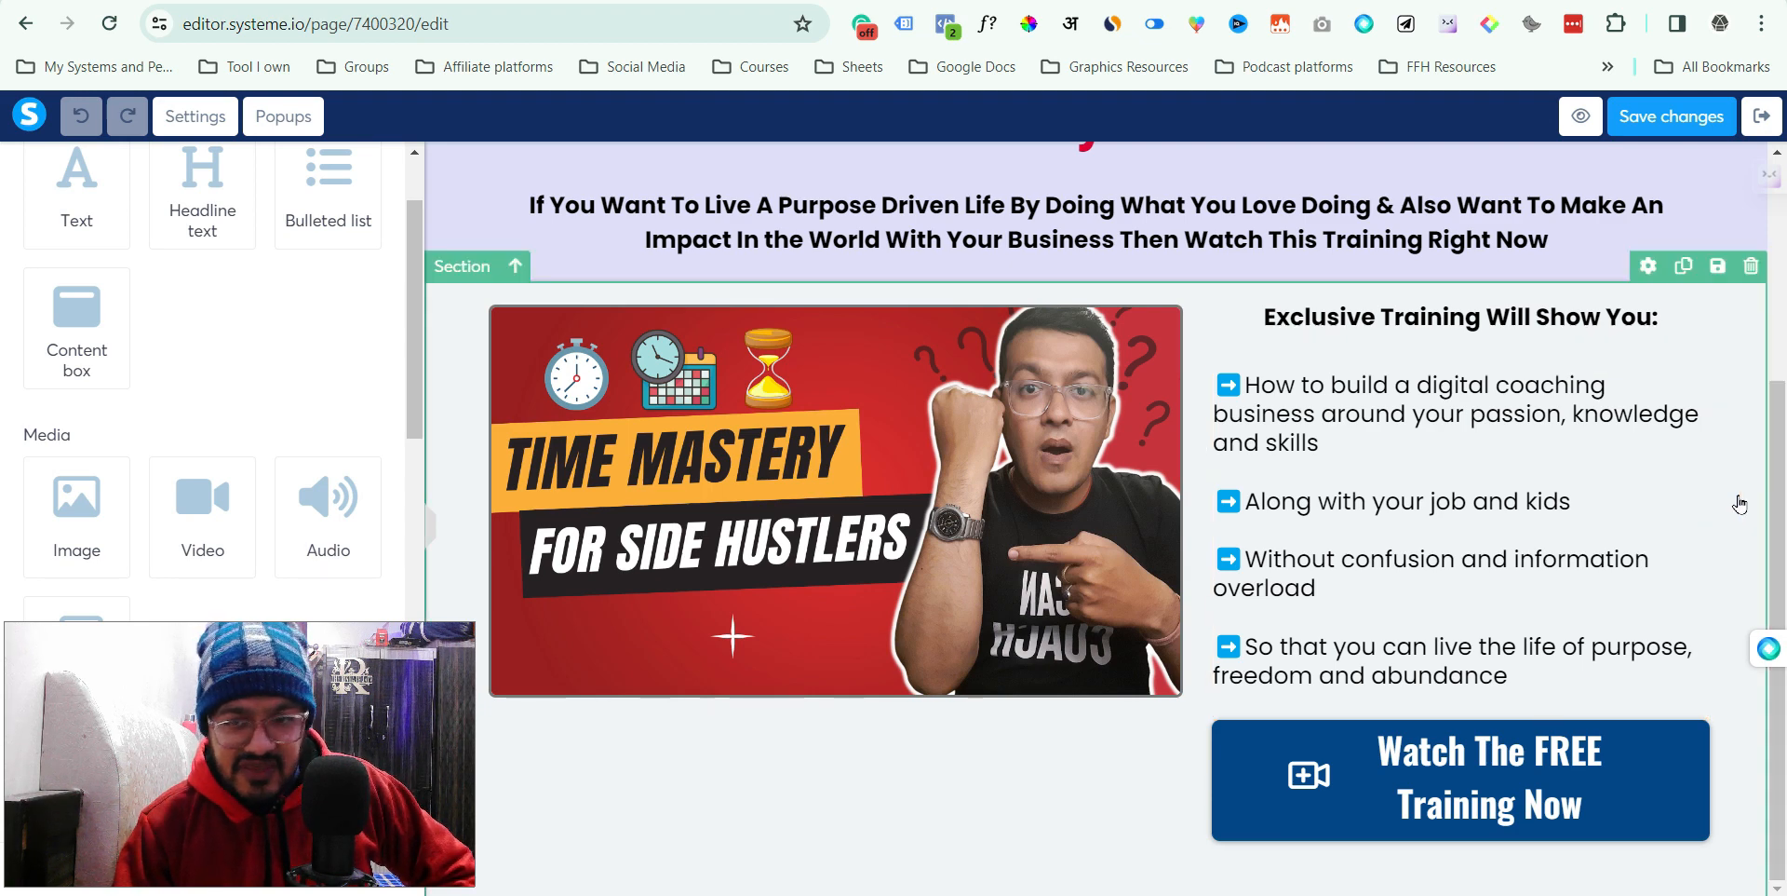
{"action": "scroll", "coordinate": [1740, 484], "scroll_direction": "up", "scroll_amount": 2}
{"action": "scroll", "coordinate": [1727, 338], "scroll_direction": "up", "scroll_amount": 2}
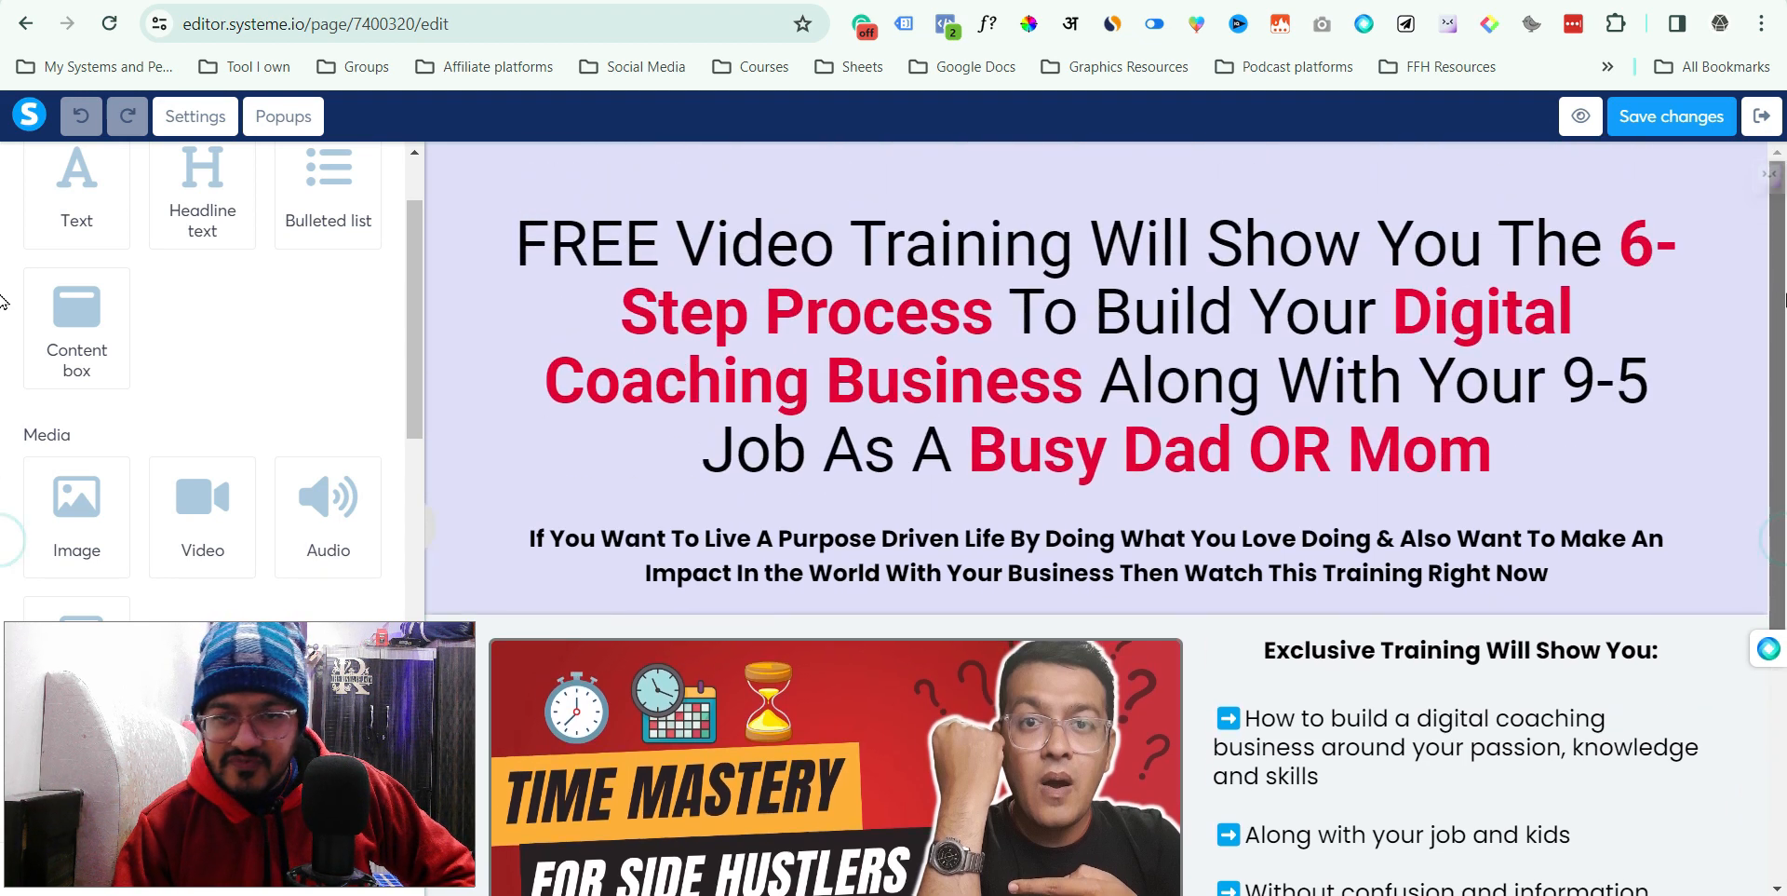
{"action": "scroll", "coordinate": [1727, 337], "scroll_direction": "down", "scroll_amount": 3}
{"action": "scroll", "coordinate": [1727, 338], "scroll_direction": "up", "scroll_amount": 3}
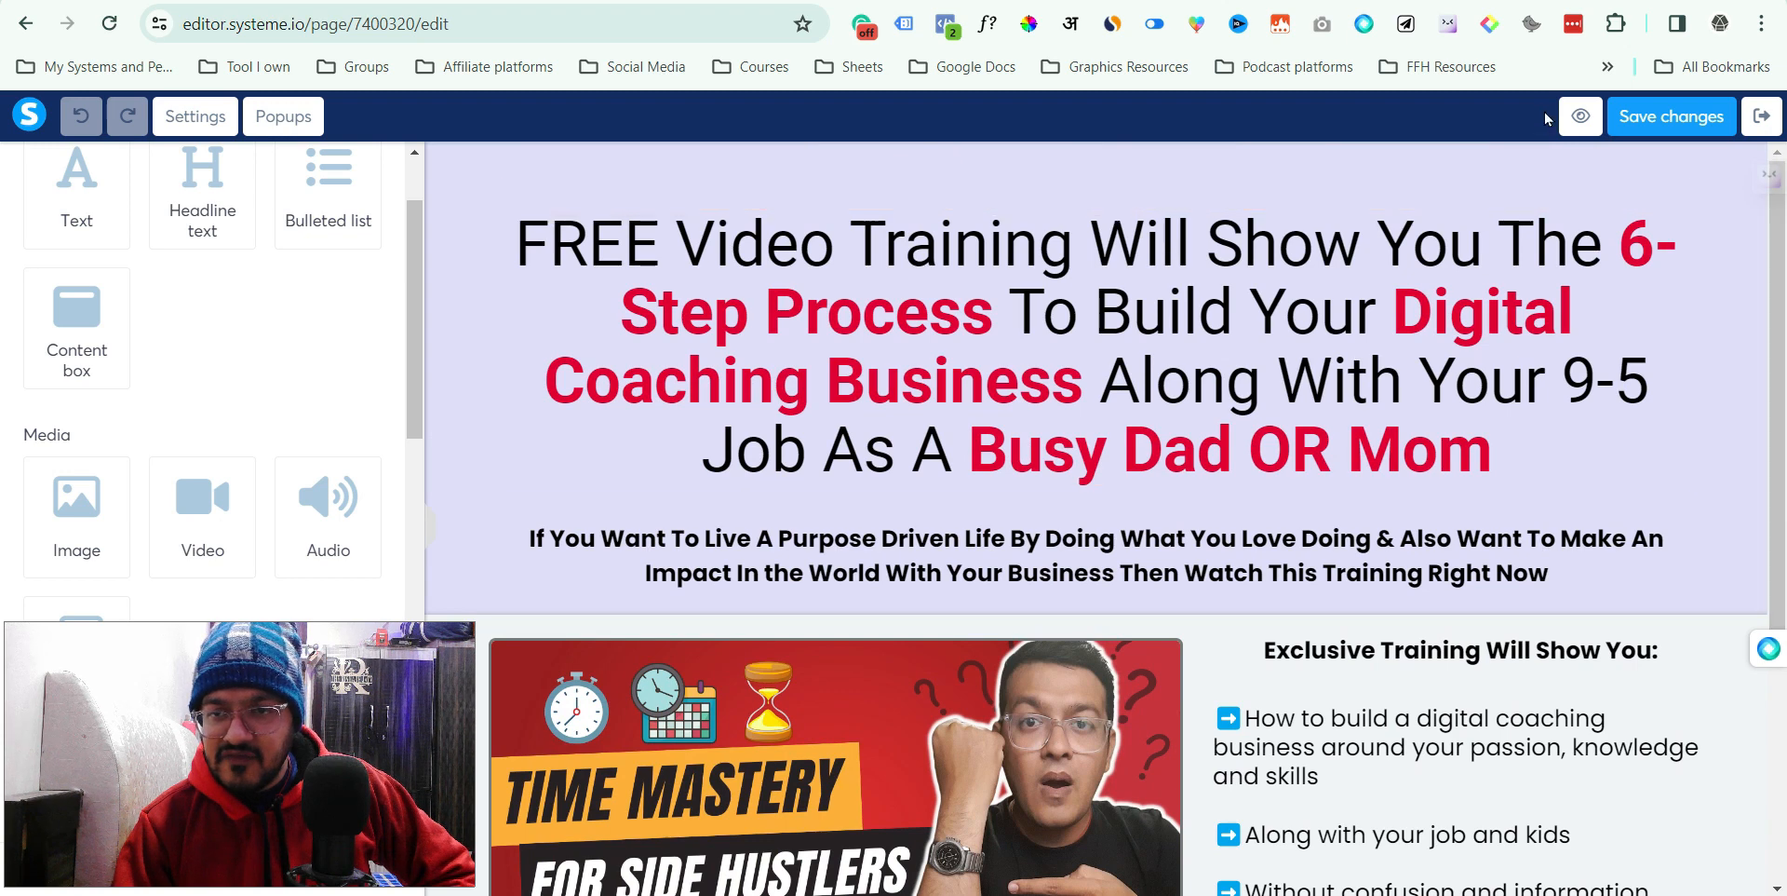
- Preview the squeeze page as visitors see it, dismiss the notification bar, and return to the editor
{"action": "left_click", "coordinate": [1581, 116]}
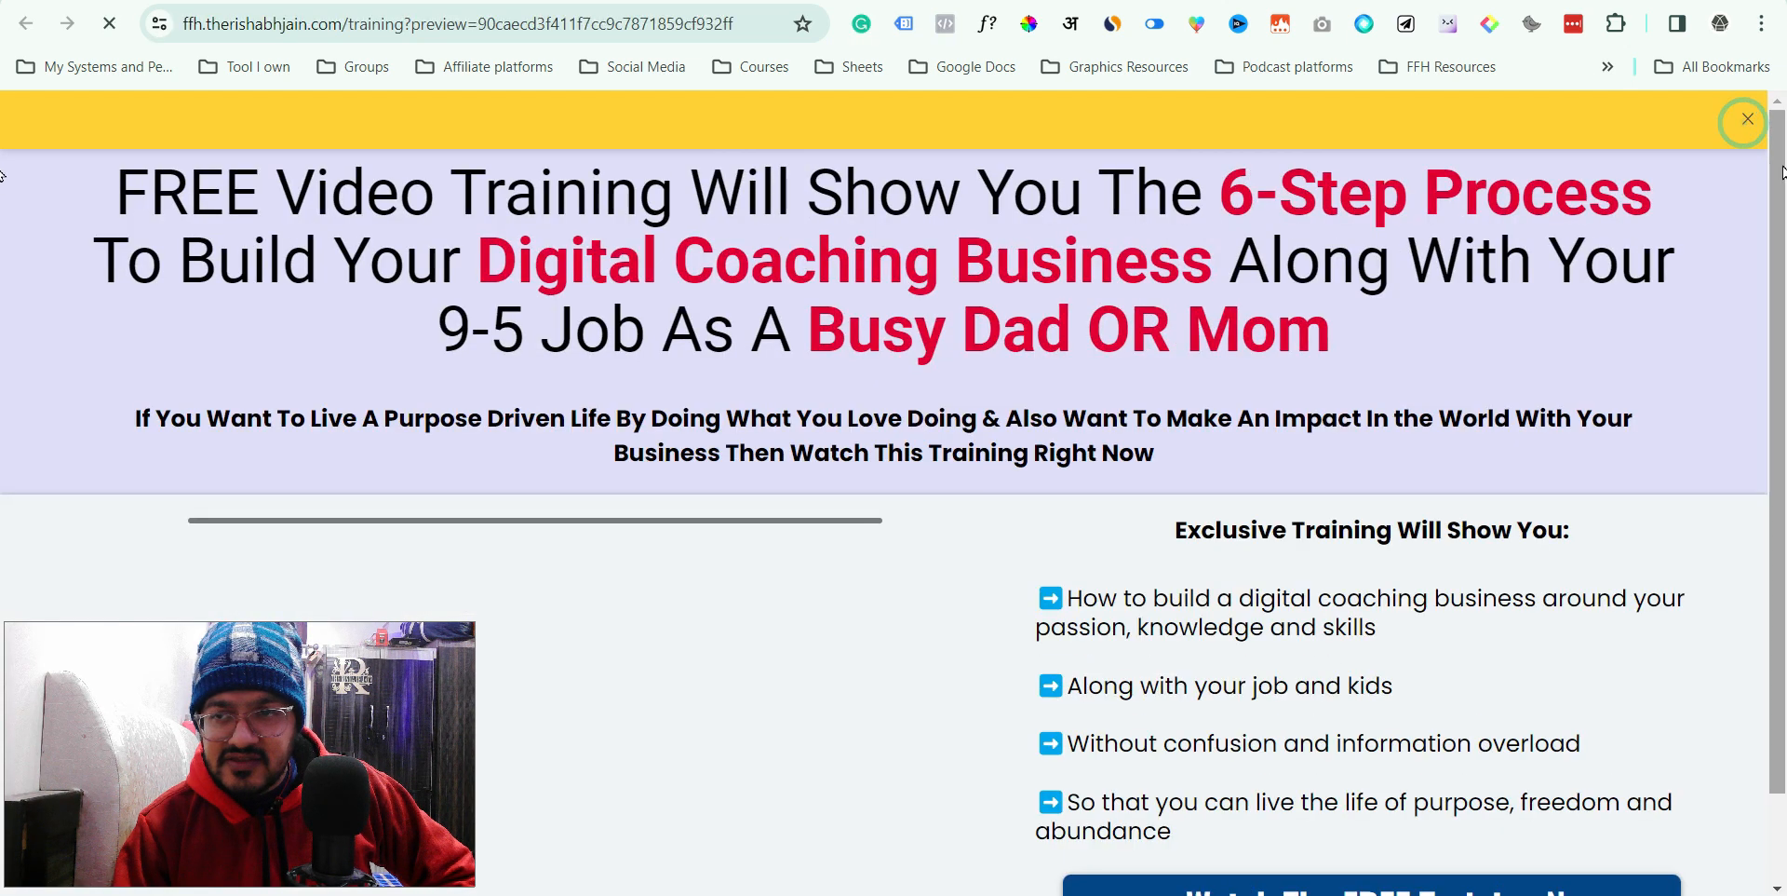
{"action": "left_click", "coordinate": [1749, 119]}
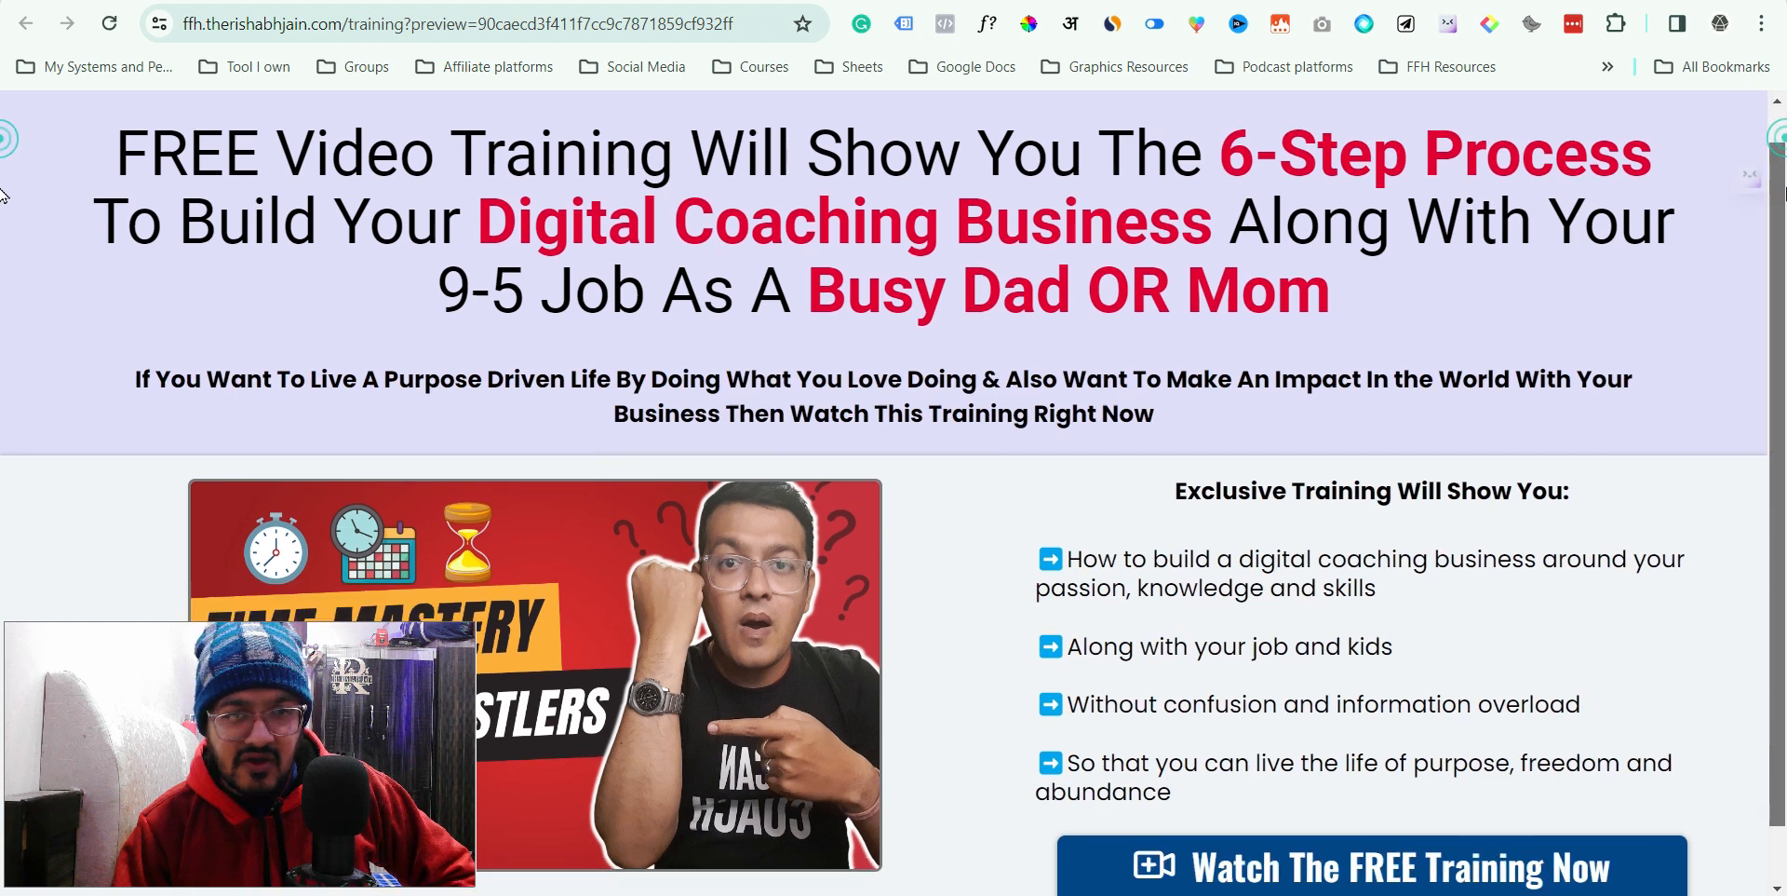
{"action": "mouse_move", "coordinate": [1786, 188]}
{"action": "left_mouse_down"}
{"action": "mouse_move", "coordinate": [1786, 366]}
{"action": "mouse_move", "coordinate": [1786, 82]}
{"action": "mouse_move", "coordinate": [1785, 442]}
{"action": "mouse_move", "coordinate": [1775, 214]}
{"action": "left_mouse_up"}
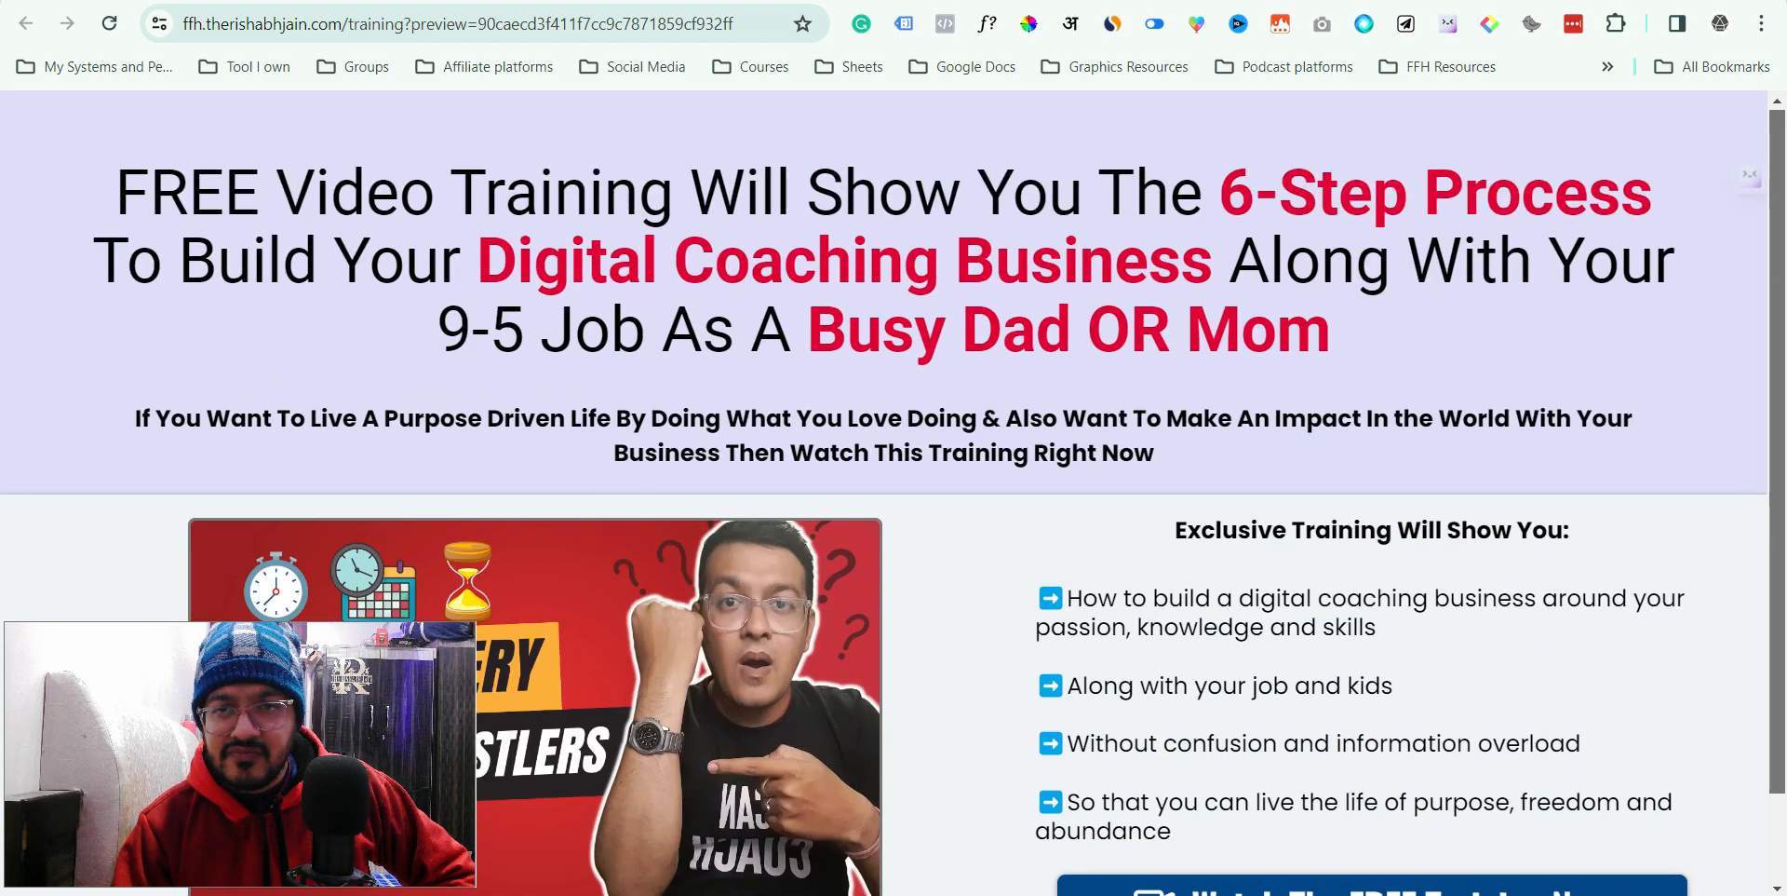
{"action": "key", "text": "ctrl+w"}
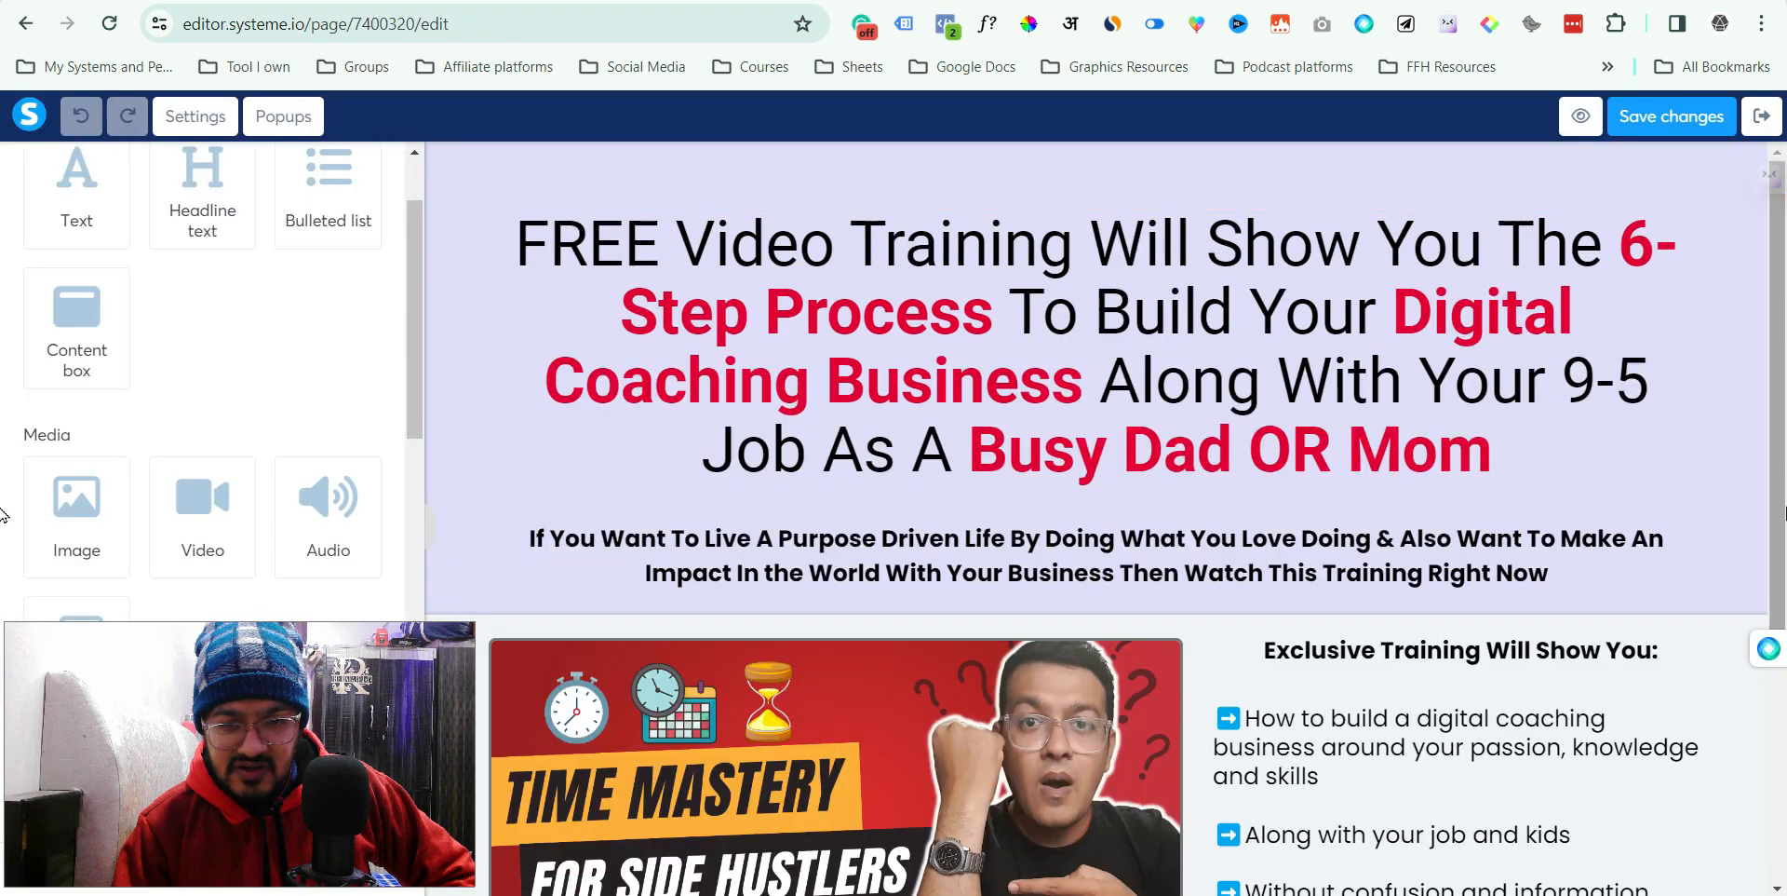
- Examine the click-action settings of the "Watch The FREE Training Now" button and the form elements available for the page
{"action": "left_click_drag", "start_coordinate": [1783, 368], "coordinate": [1784, 659]}
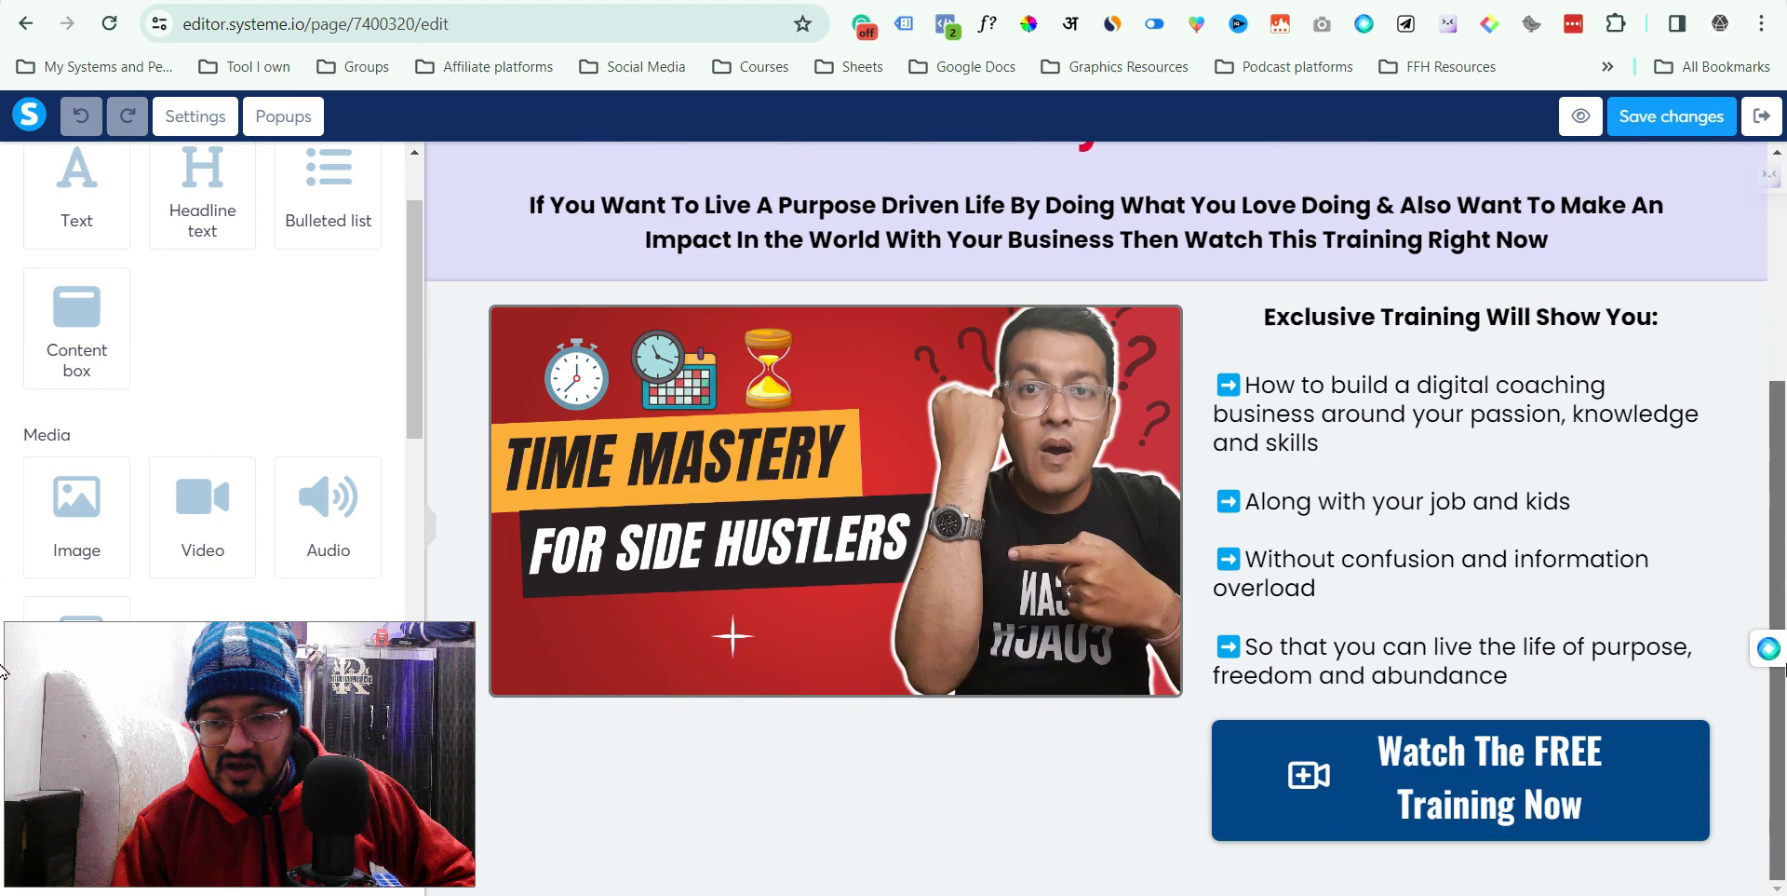
{"action": "left_click", "coordinate": [1443, 782]}
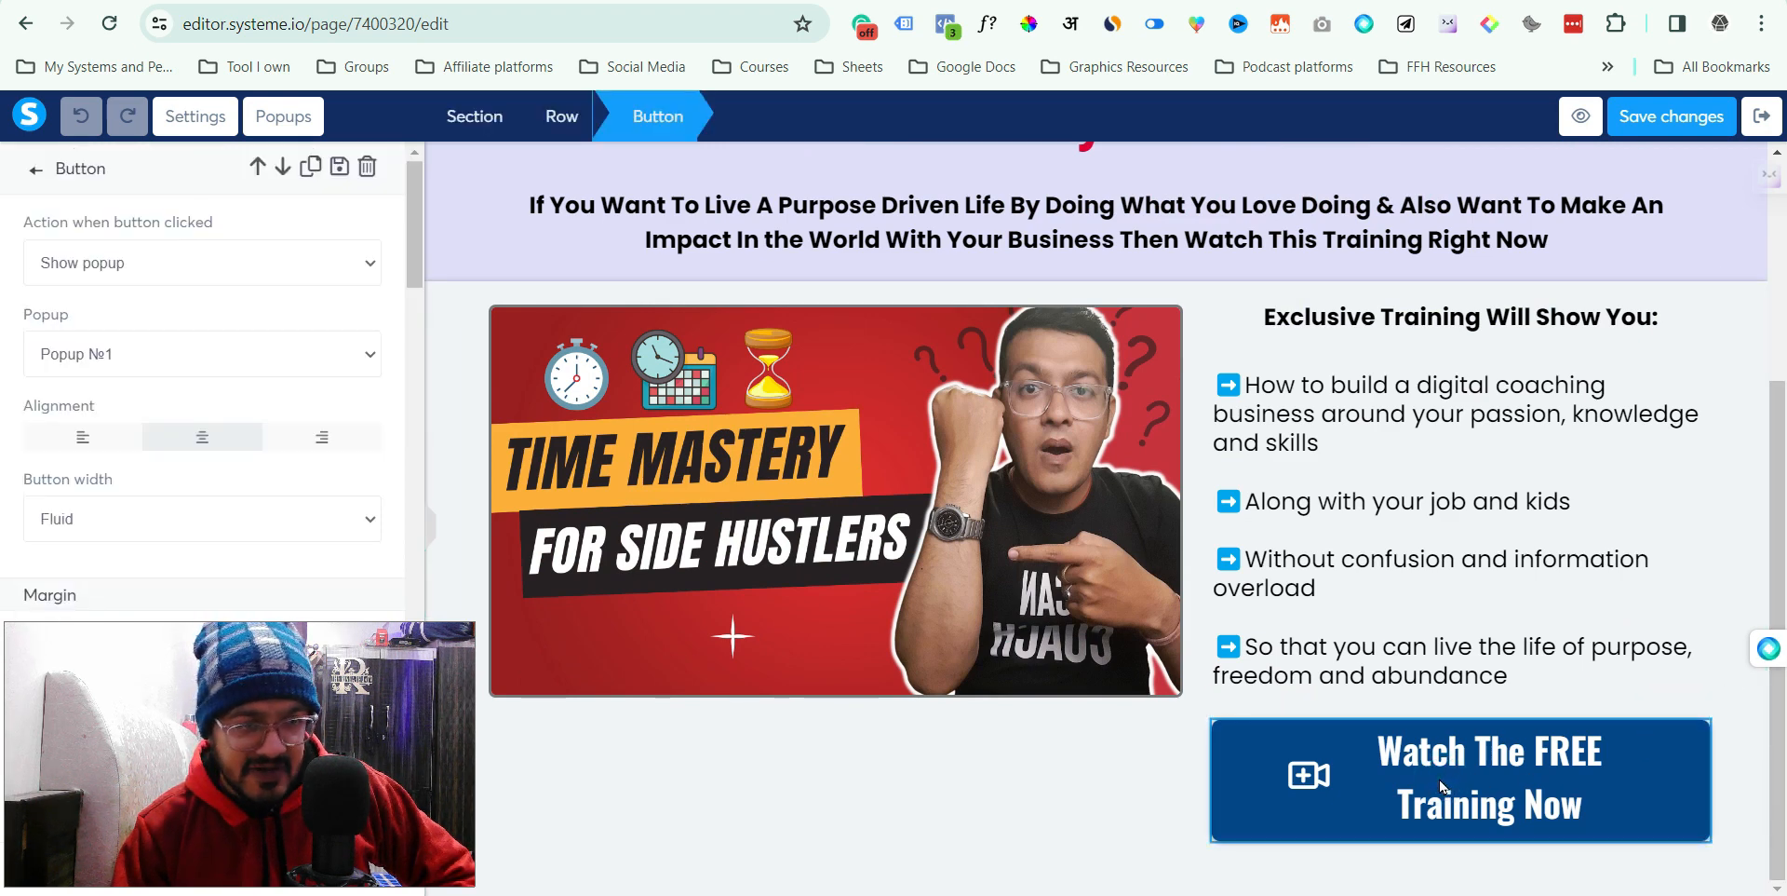
{"action": "left_click", "coordinate": [1525, 781]}
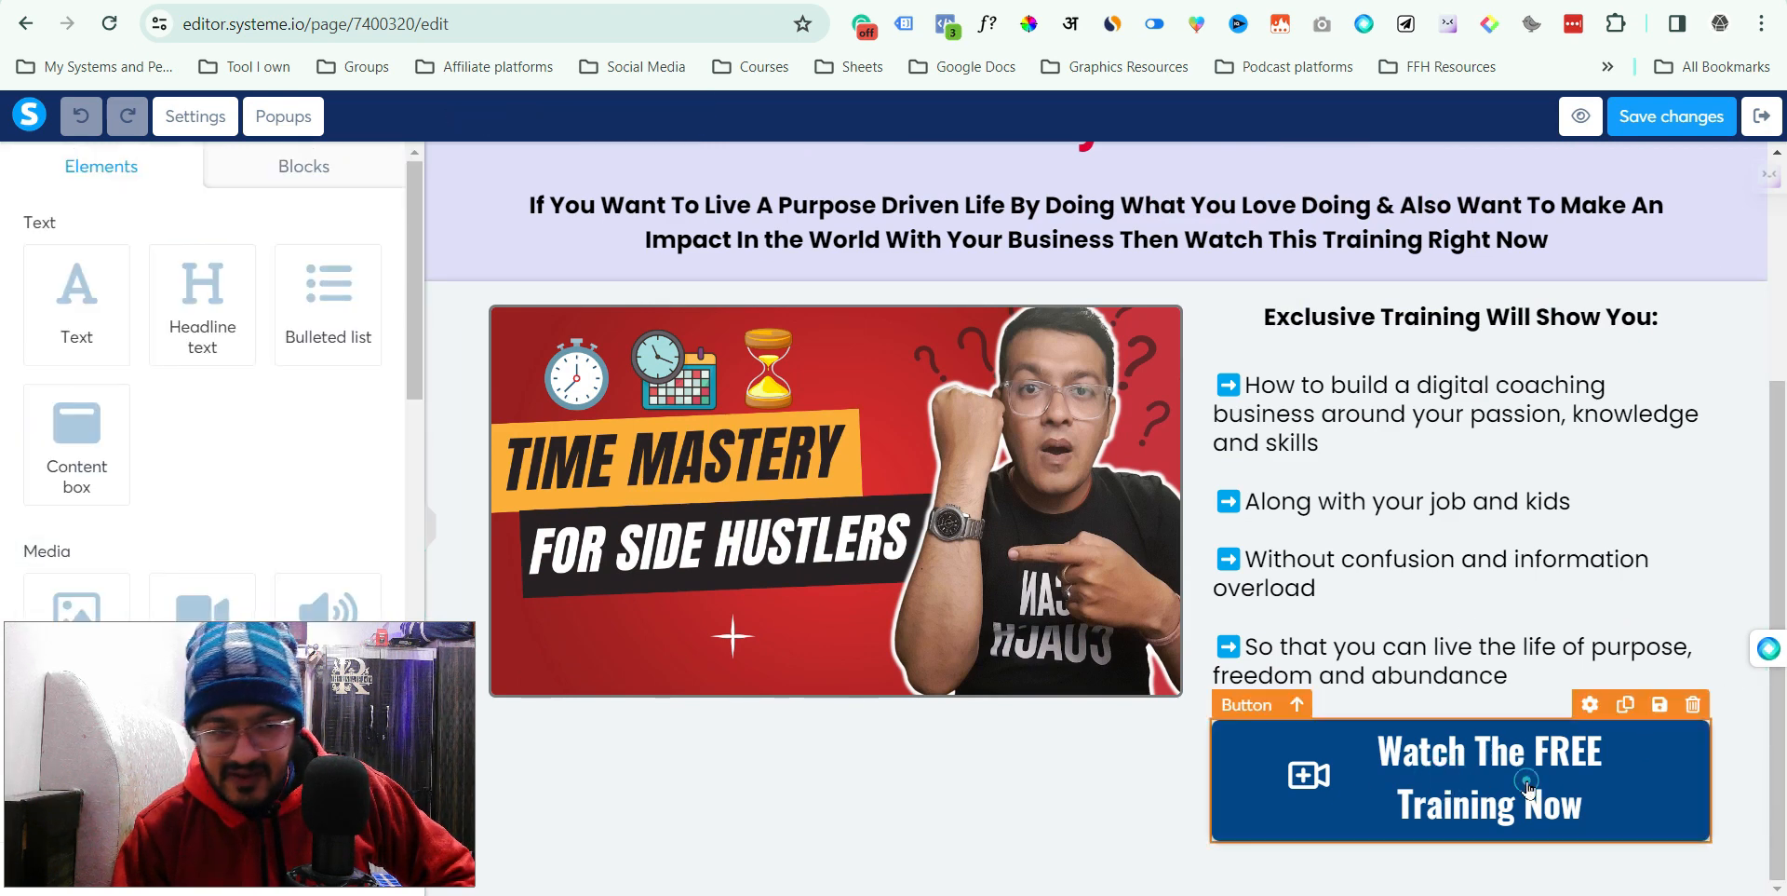
{"action": "left_click_drag", "start_coordinate": [415, 366], "coordinate": [417, 633]}
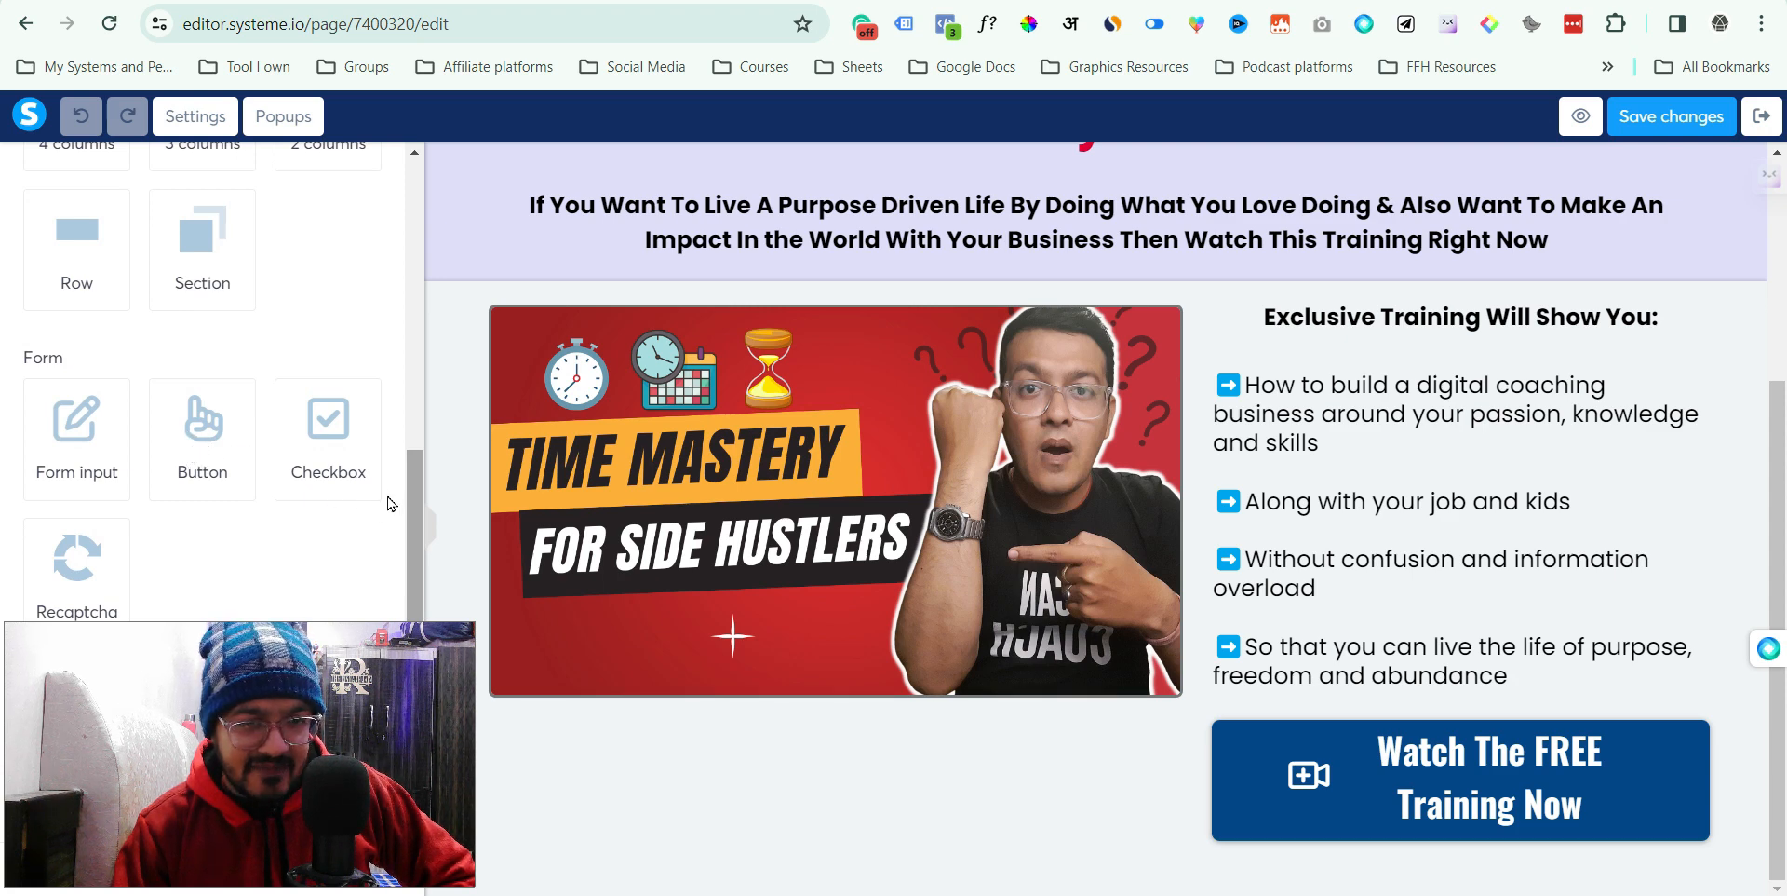
{"action": "left_click_drag", "start_coordinate": [416, 485], "coordinate": [445, 186]}
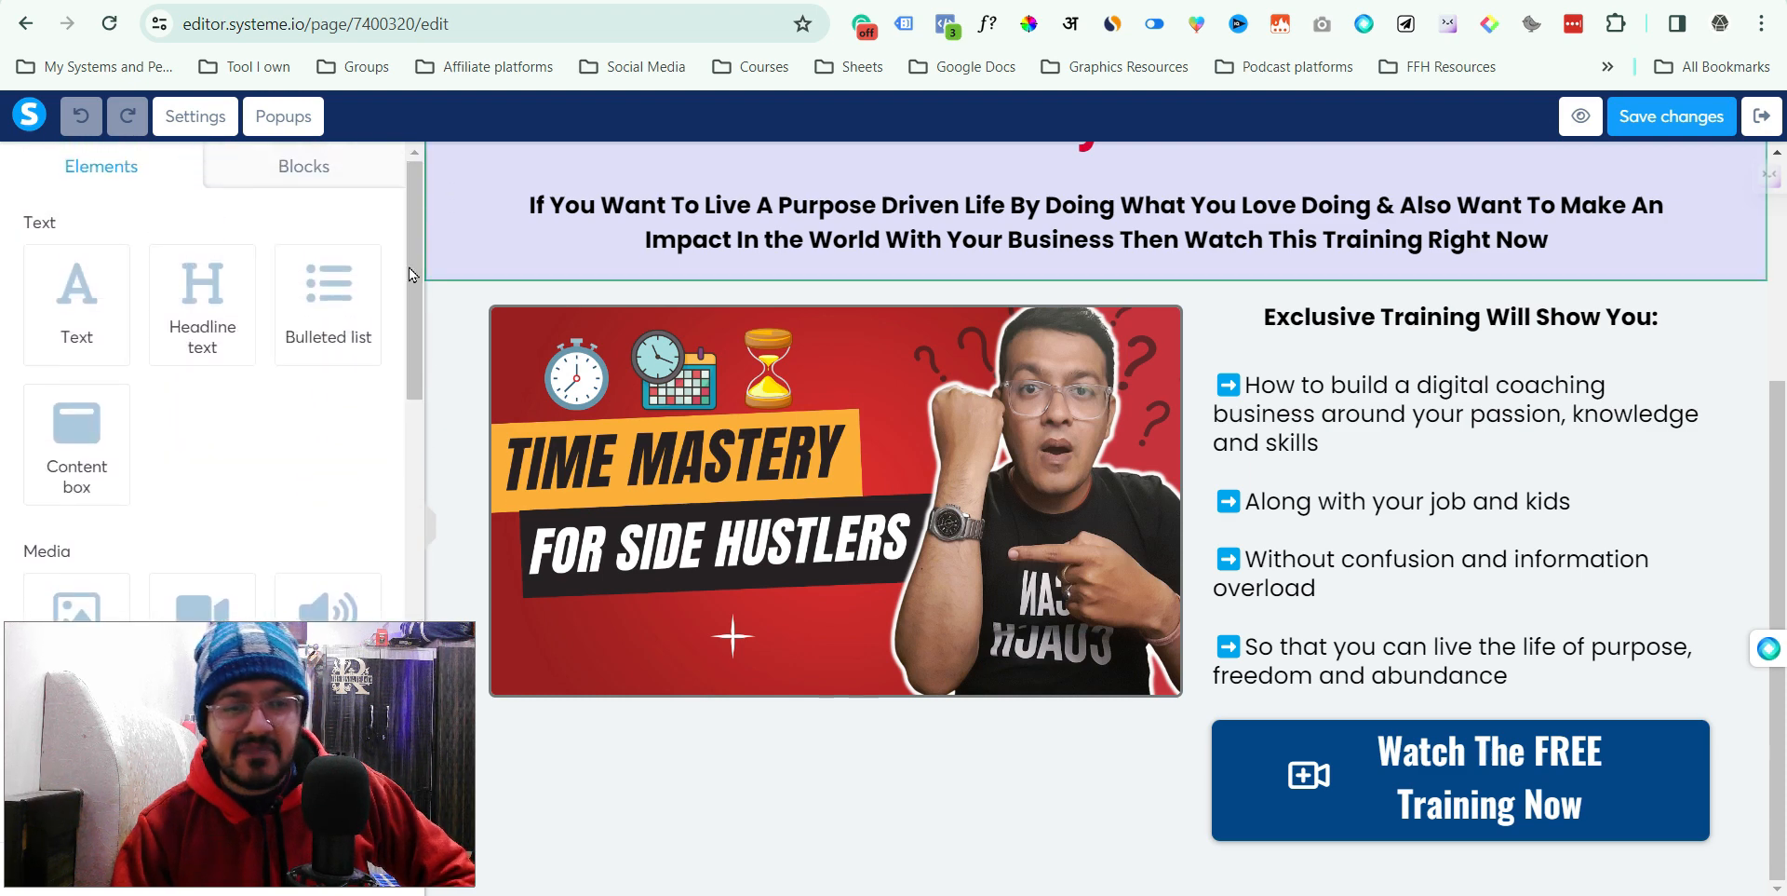
{"action": "left_click", "coordinate": [1486, 784]}
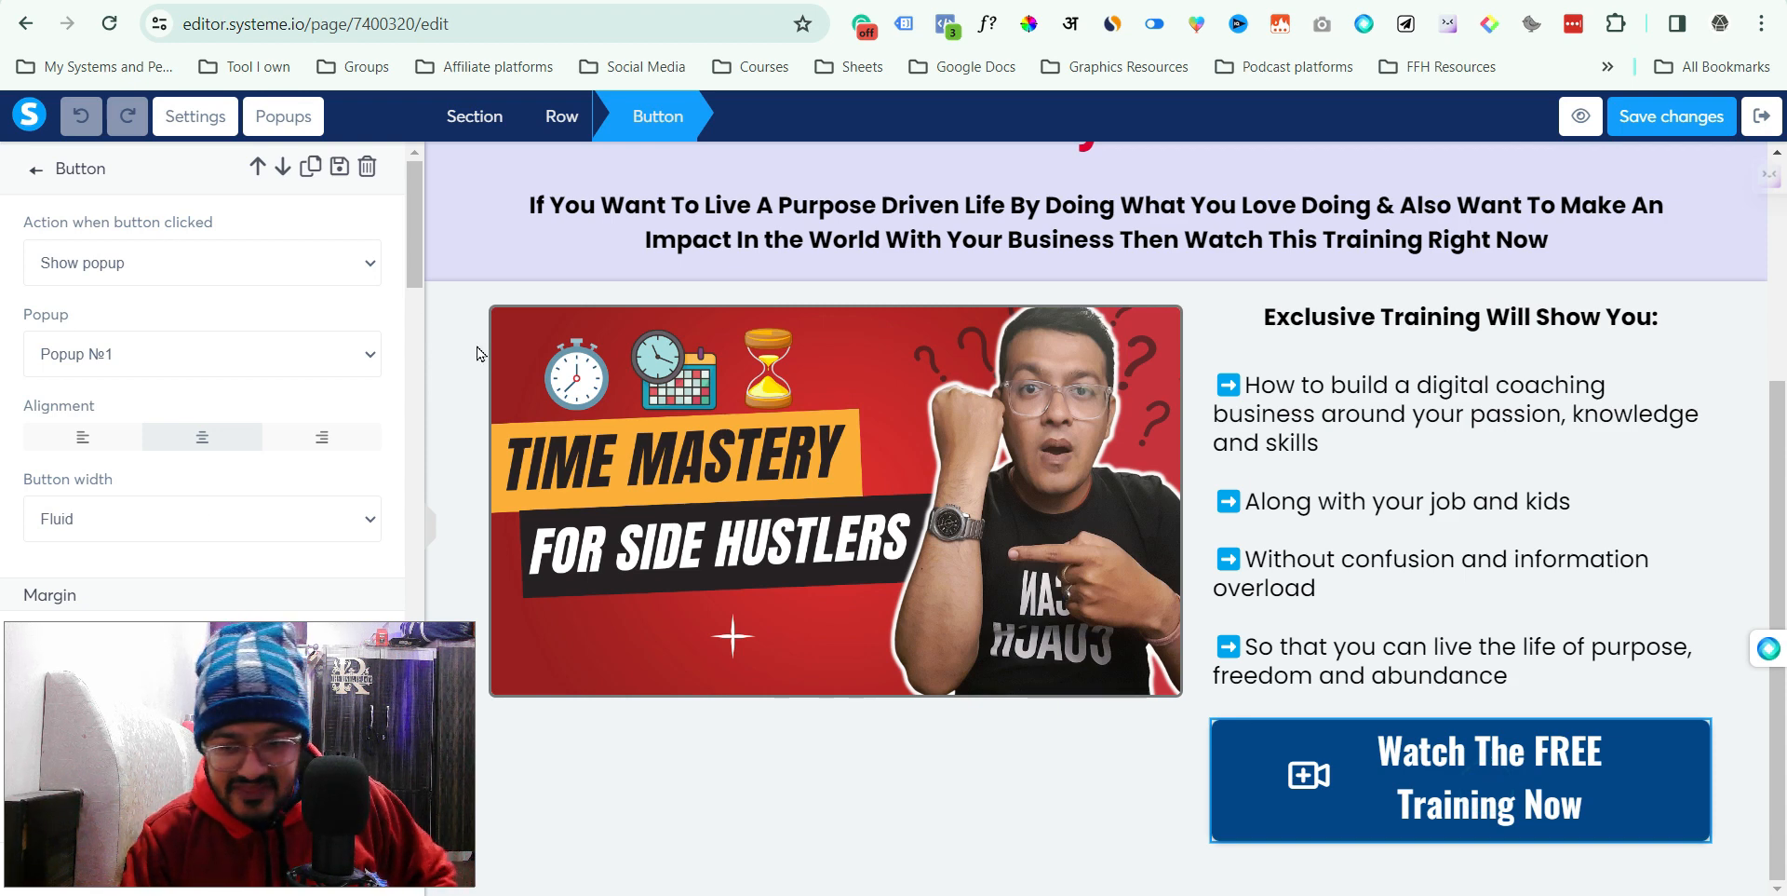
{"action": "left_click", "coordinate": [117, 271]}
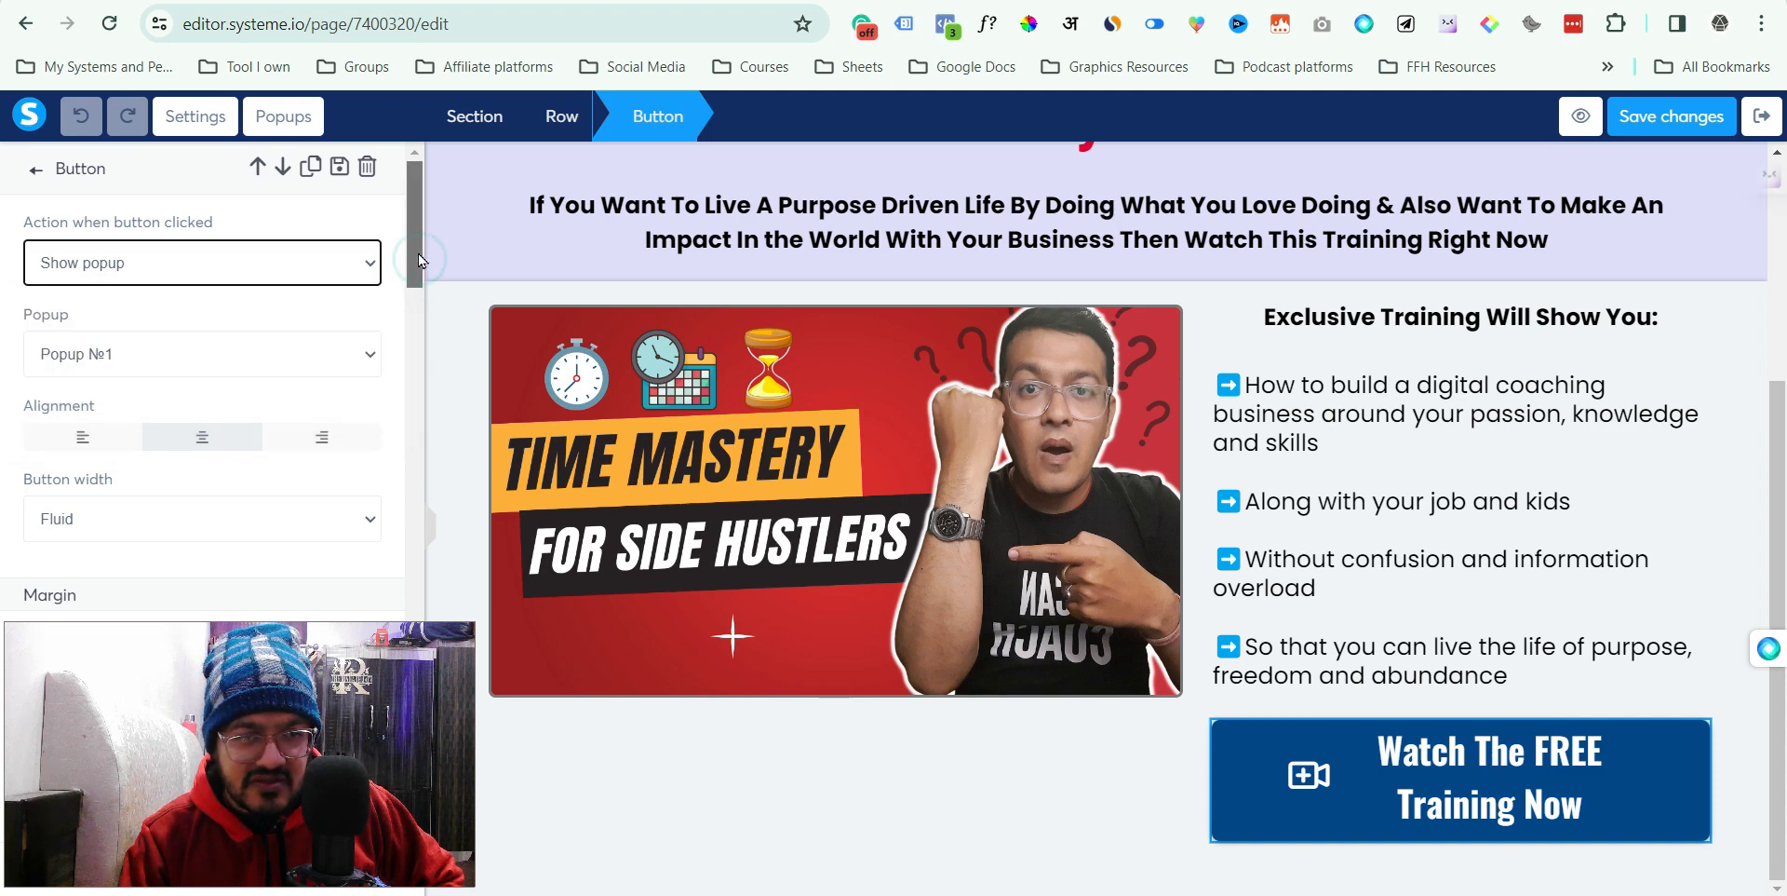
{"action": "left_click", "coordinate": [40, 173]}
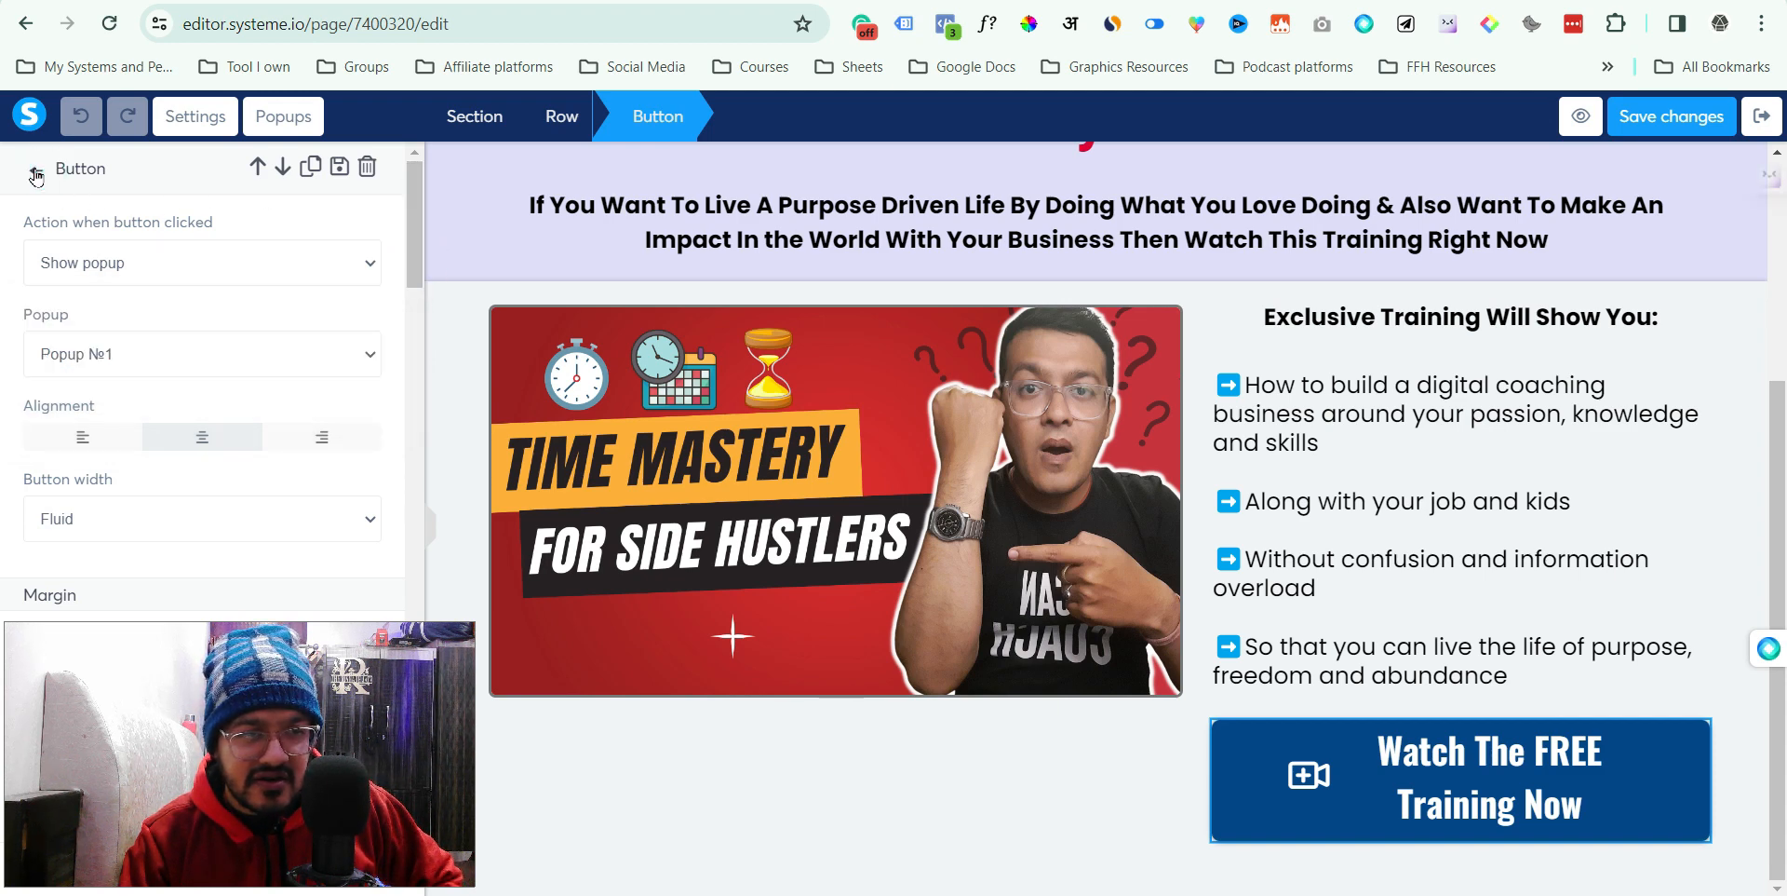
{"action": "left_click_drag", "start_coordinate": [419, 261], "coordinate": [423, 572]}
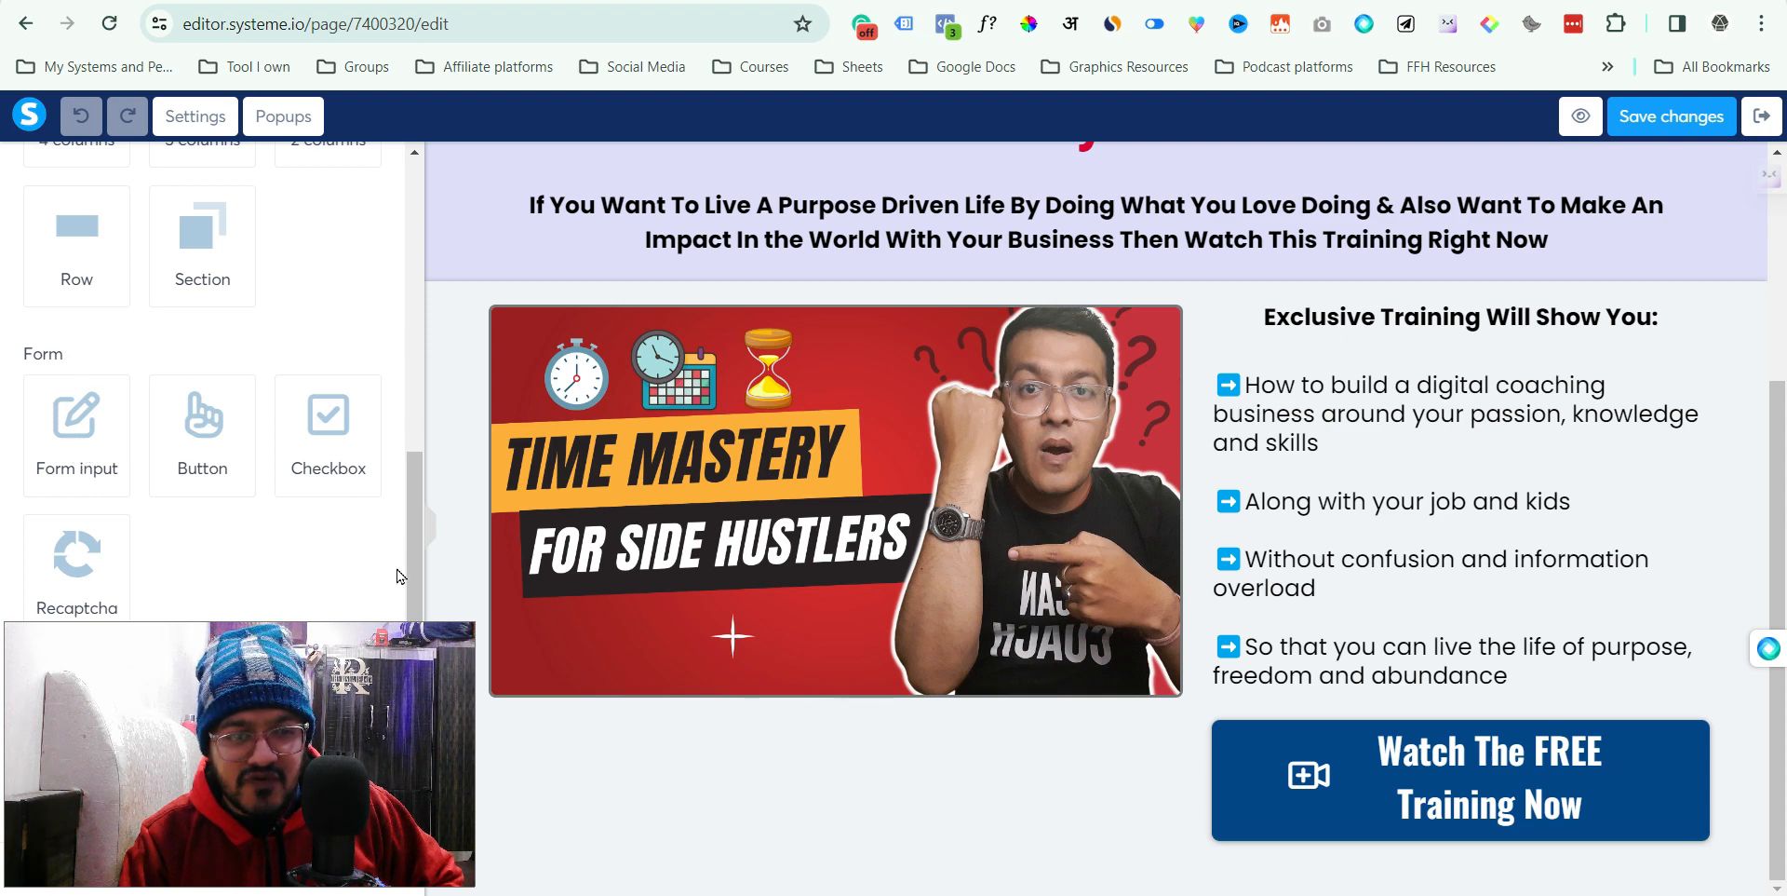
{"action": "left_click_drag", "start_coordinate": [416, 564], "coordinate": [462, 221]}
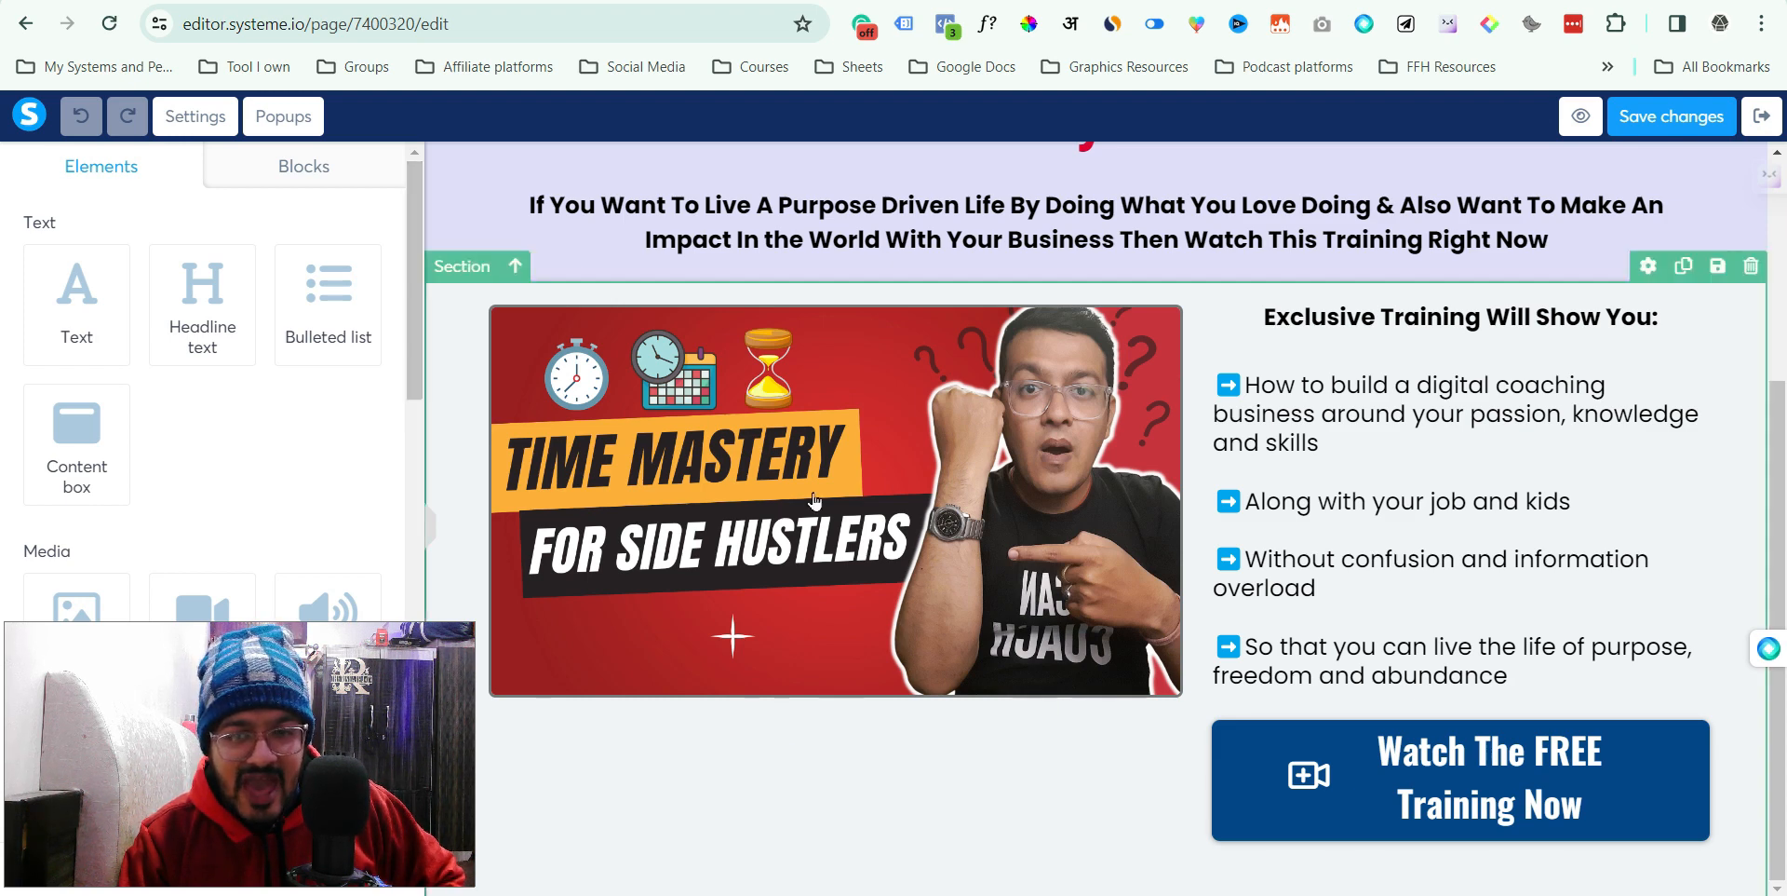
- Set the "Watch The FREE Training Now" button's action to Submit form, redirecting users to the next step after registration
{"action": "left_click", "coordinate": [1387, 797]}
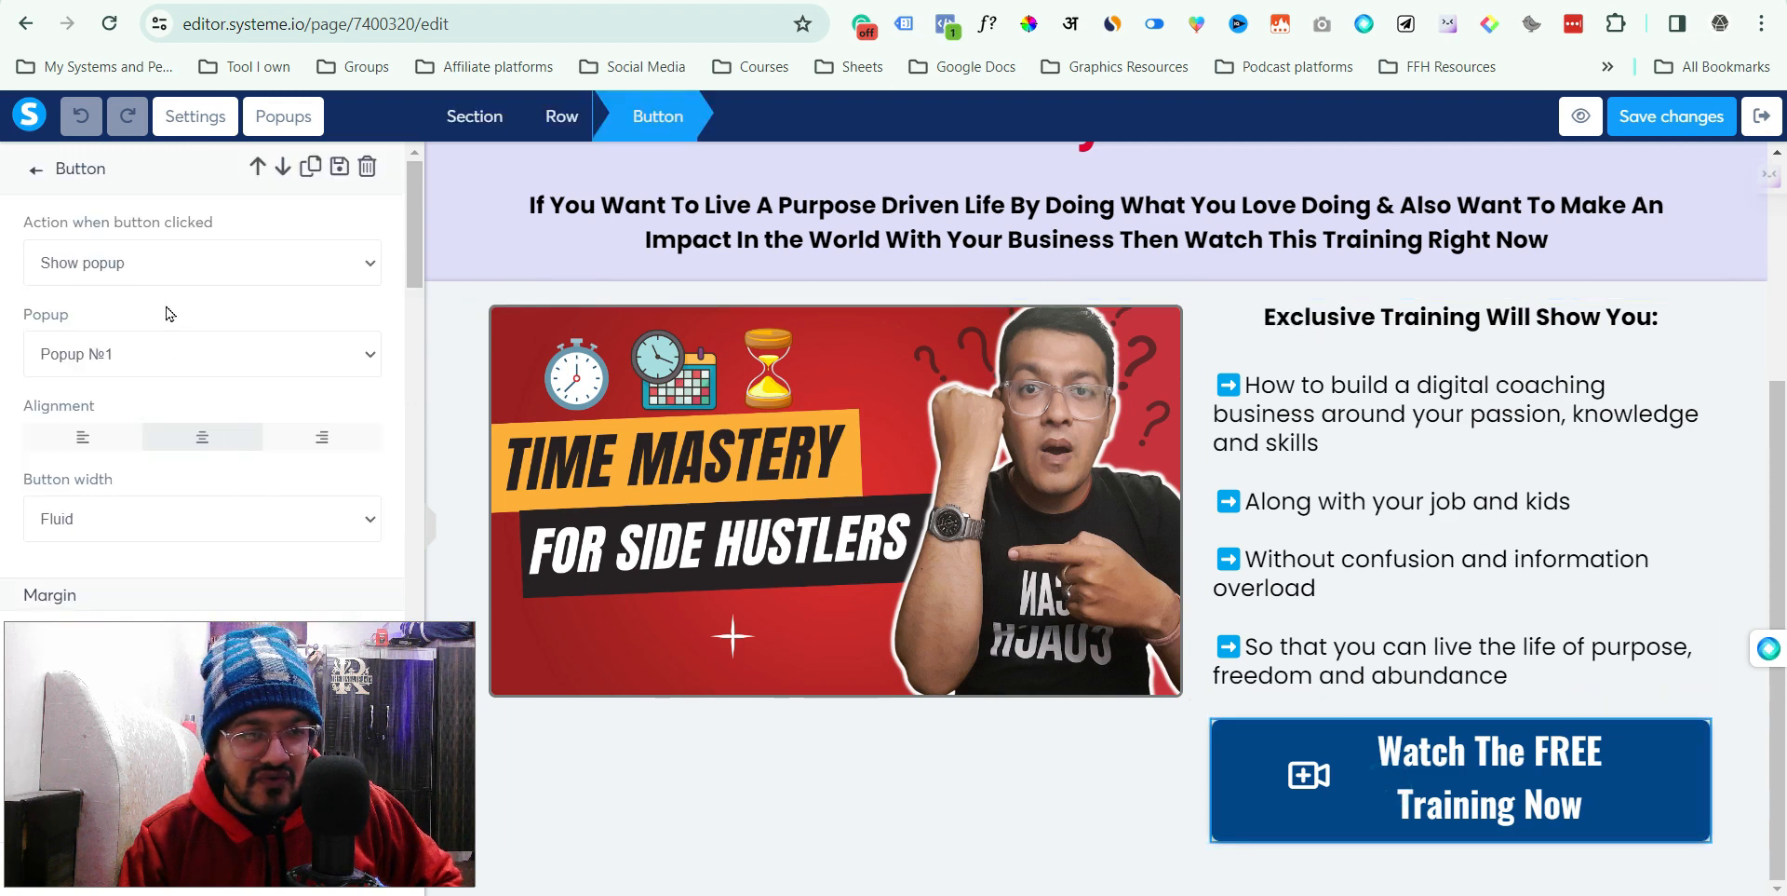
{"action": "left_click", "coordinate": [171, 273]}
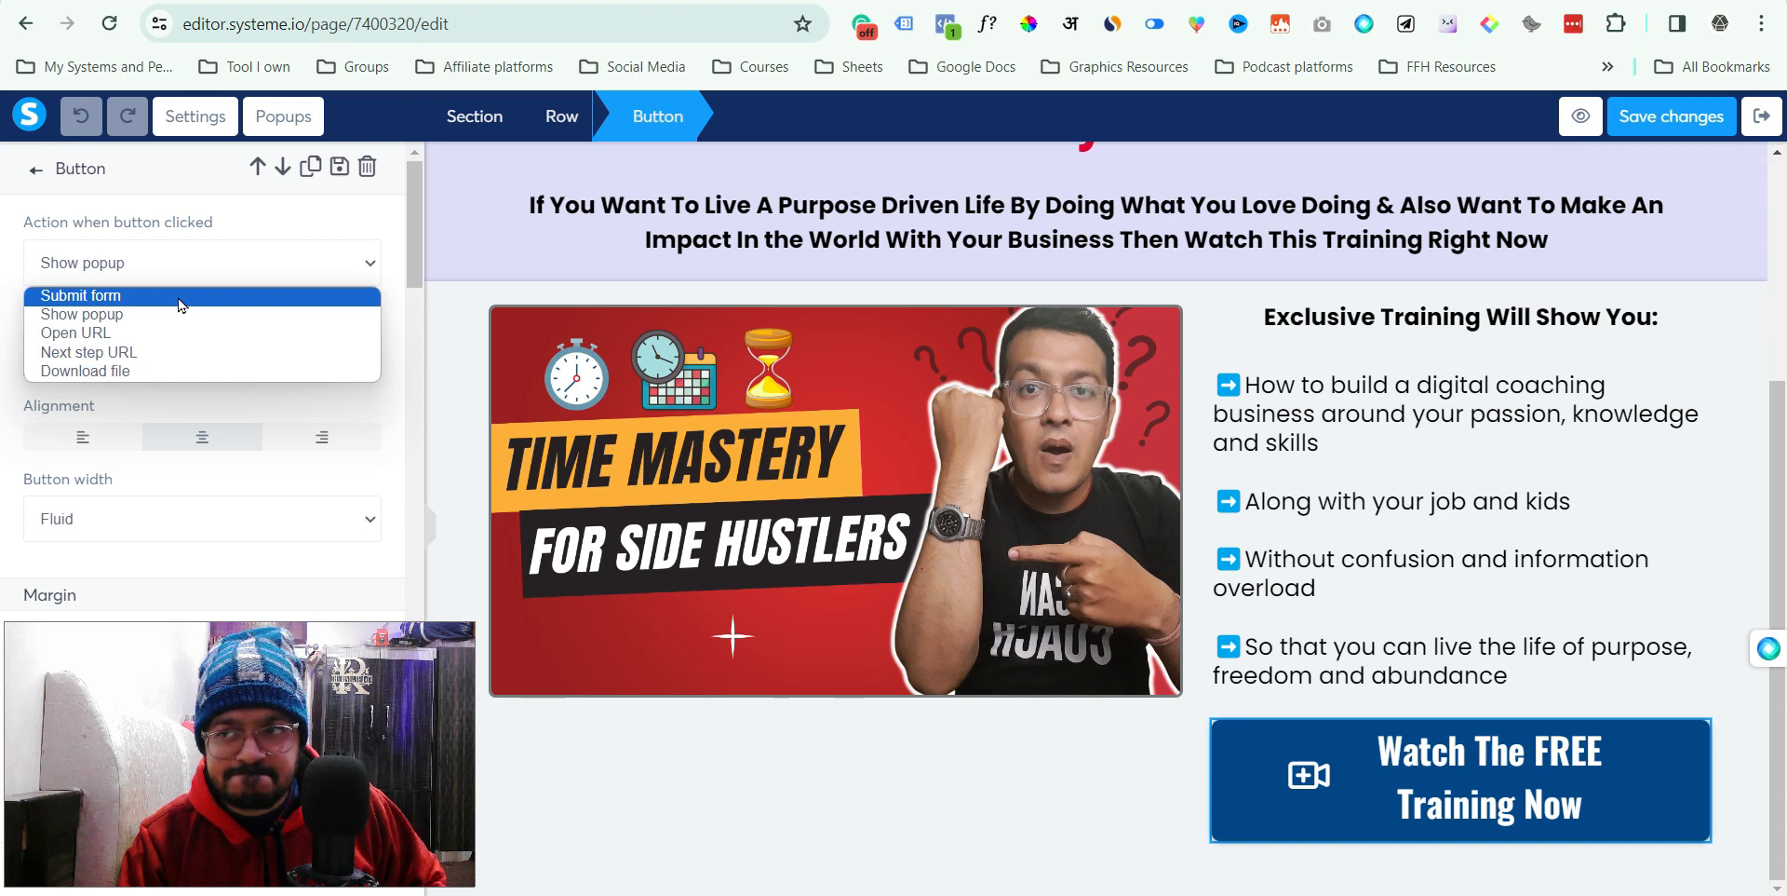
{"action": "left_click", "coordinate": [180, 304]}
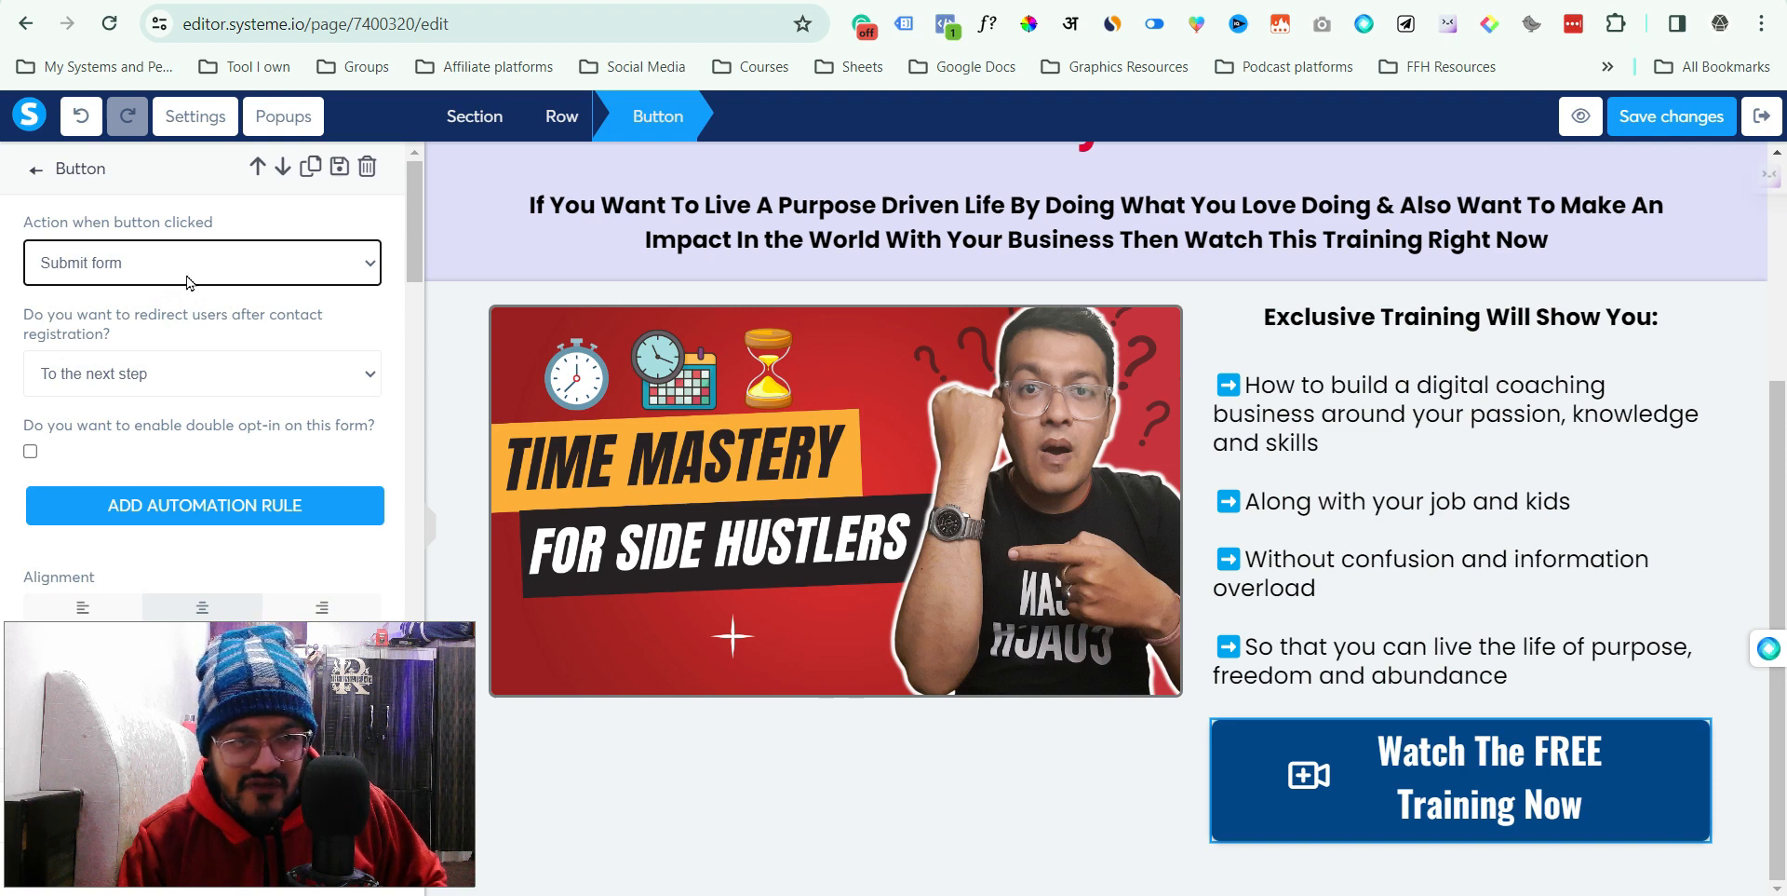
{"action": "left_click", "coordinate": [179, 374]}
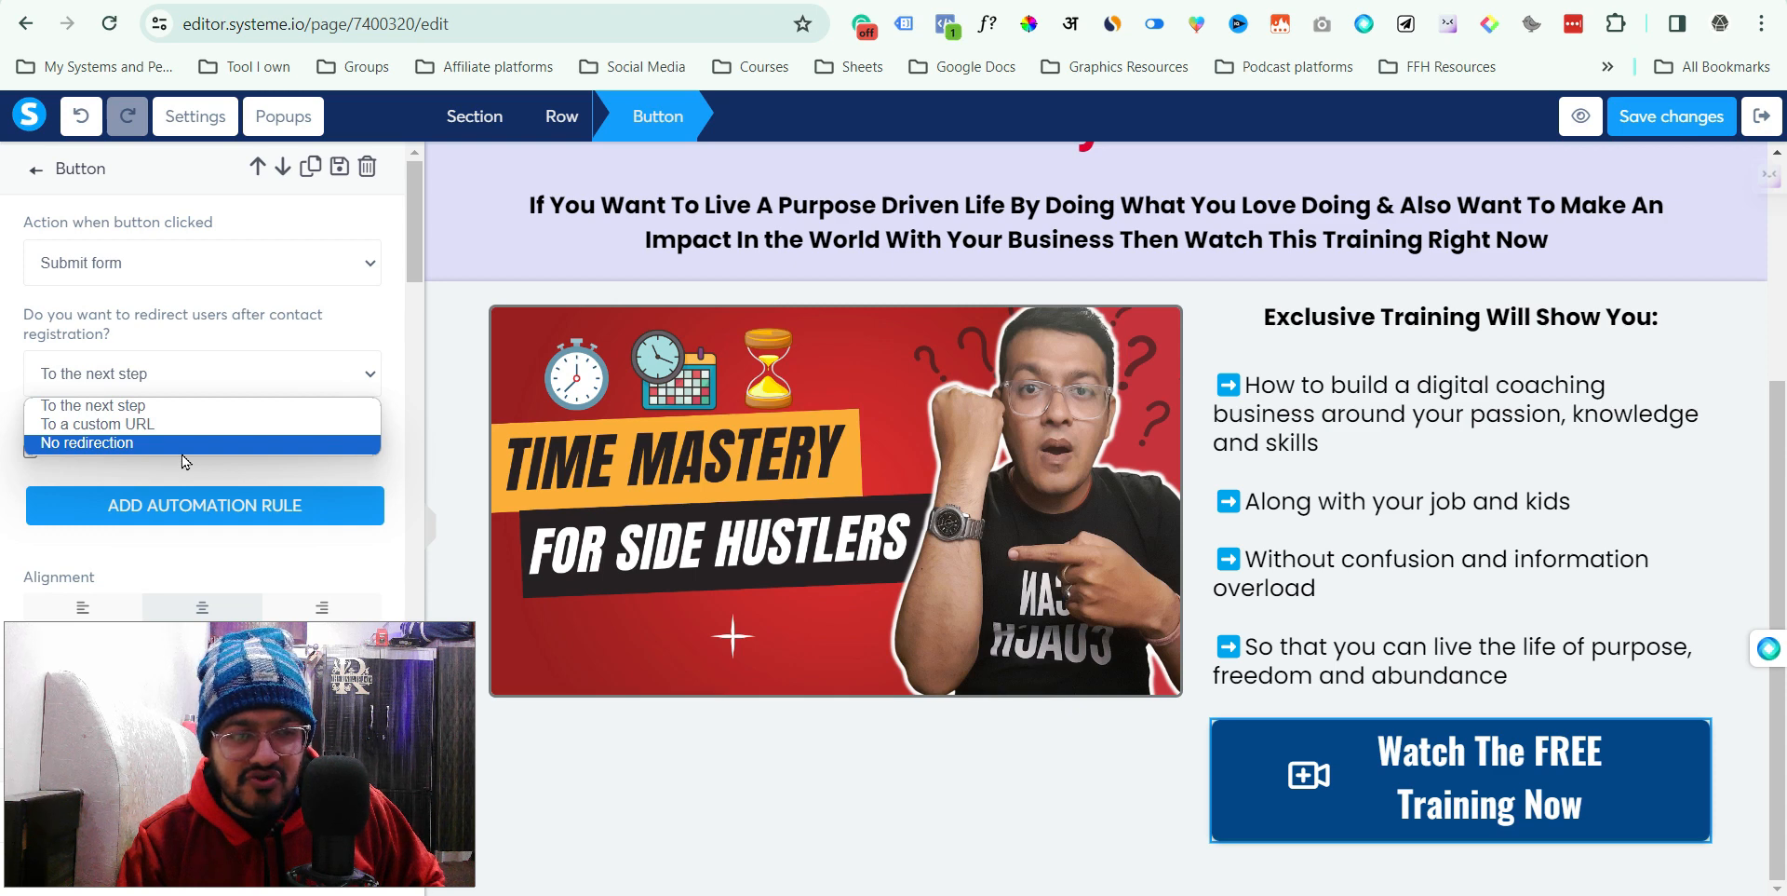
{"action": "left_click", "coordinate": [160, 404]}
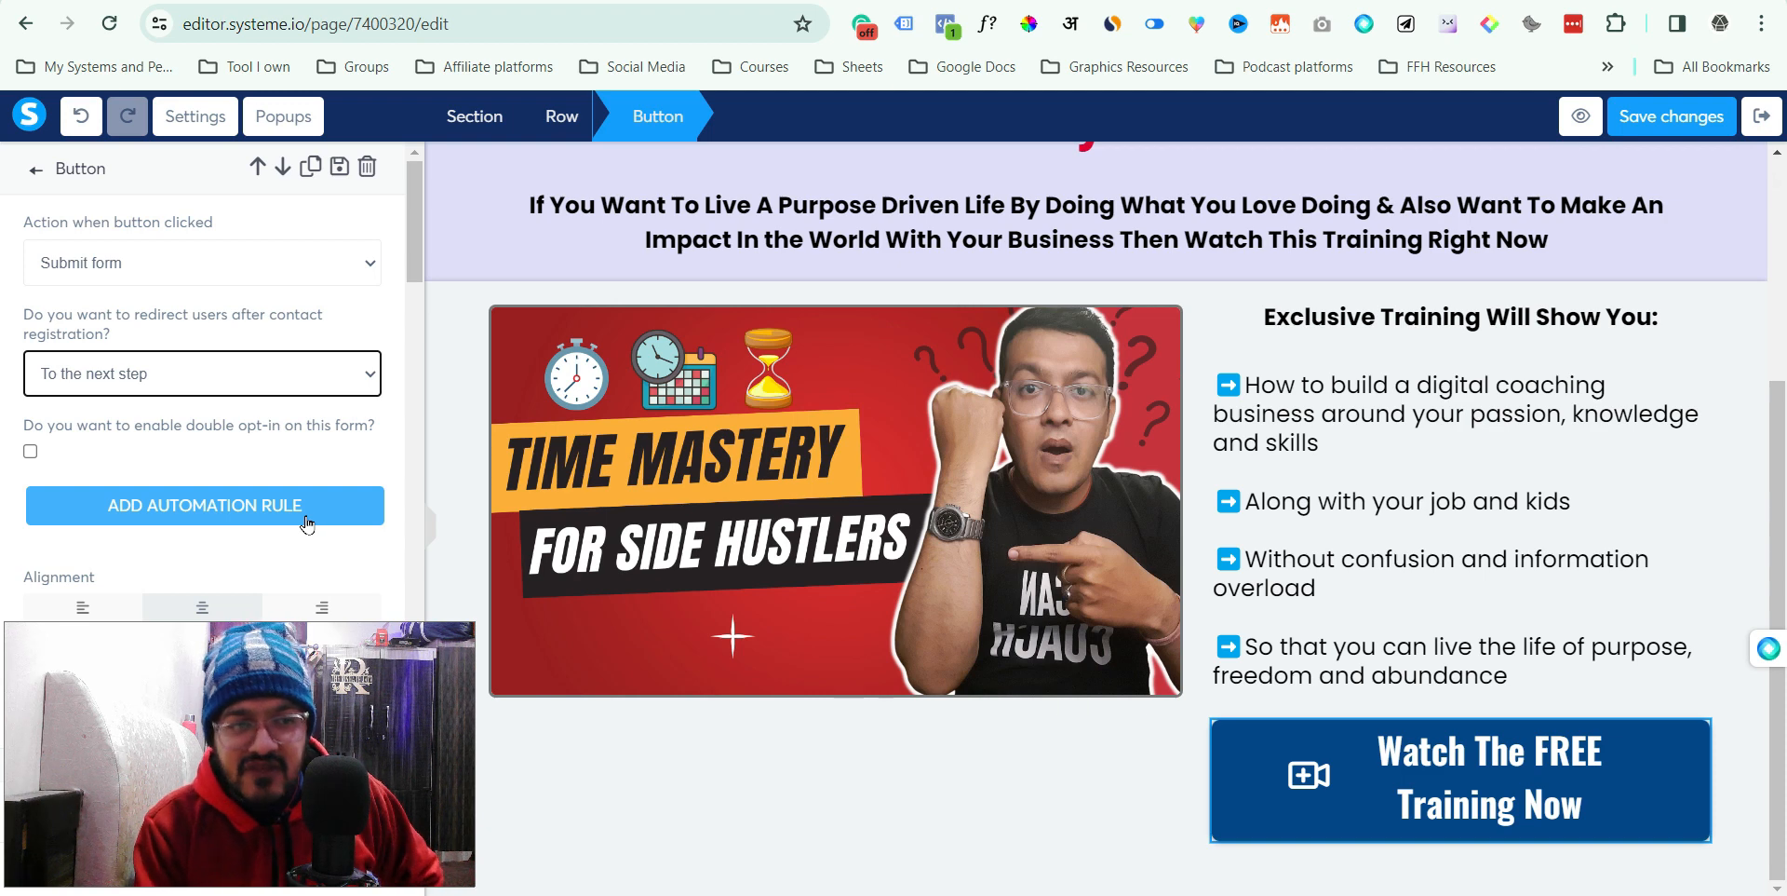
- Try the custom URL redirect for the button's form submission, and set the redirect after contact registration to No redirection
{"action": "left_click", "coordinate": [154, 377]}
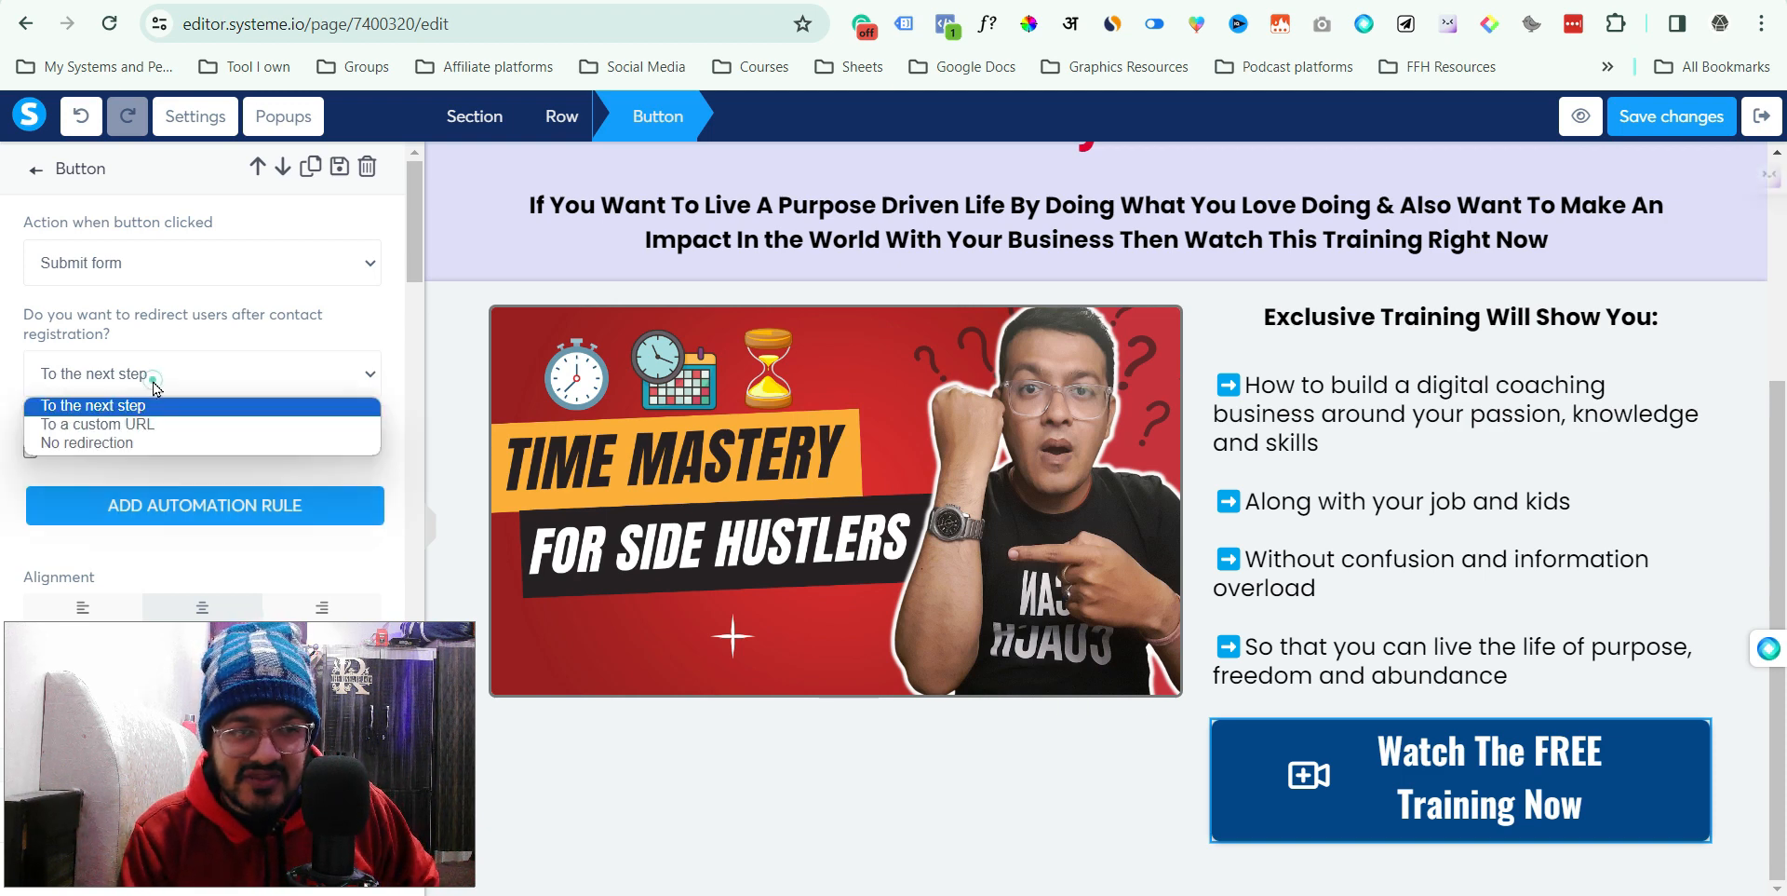
{"action": "left_click", "coordinate": [140, 415]}
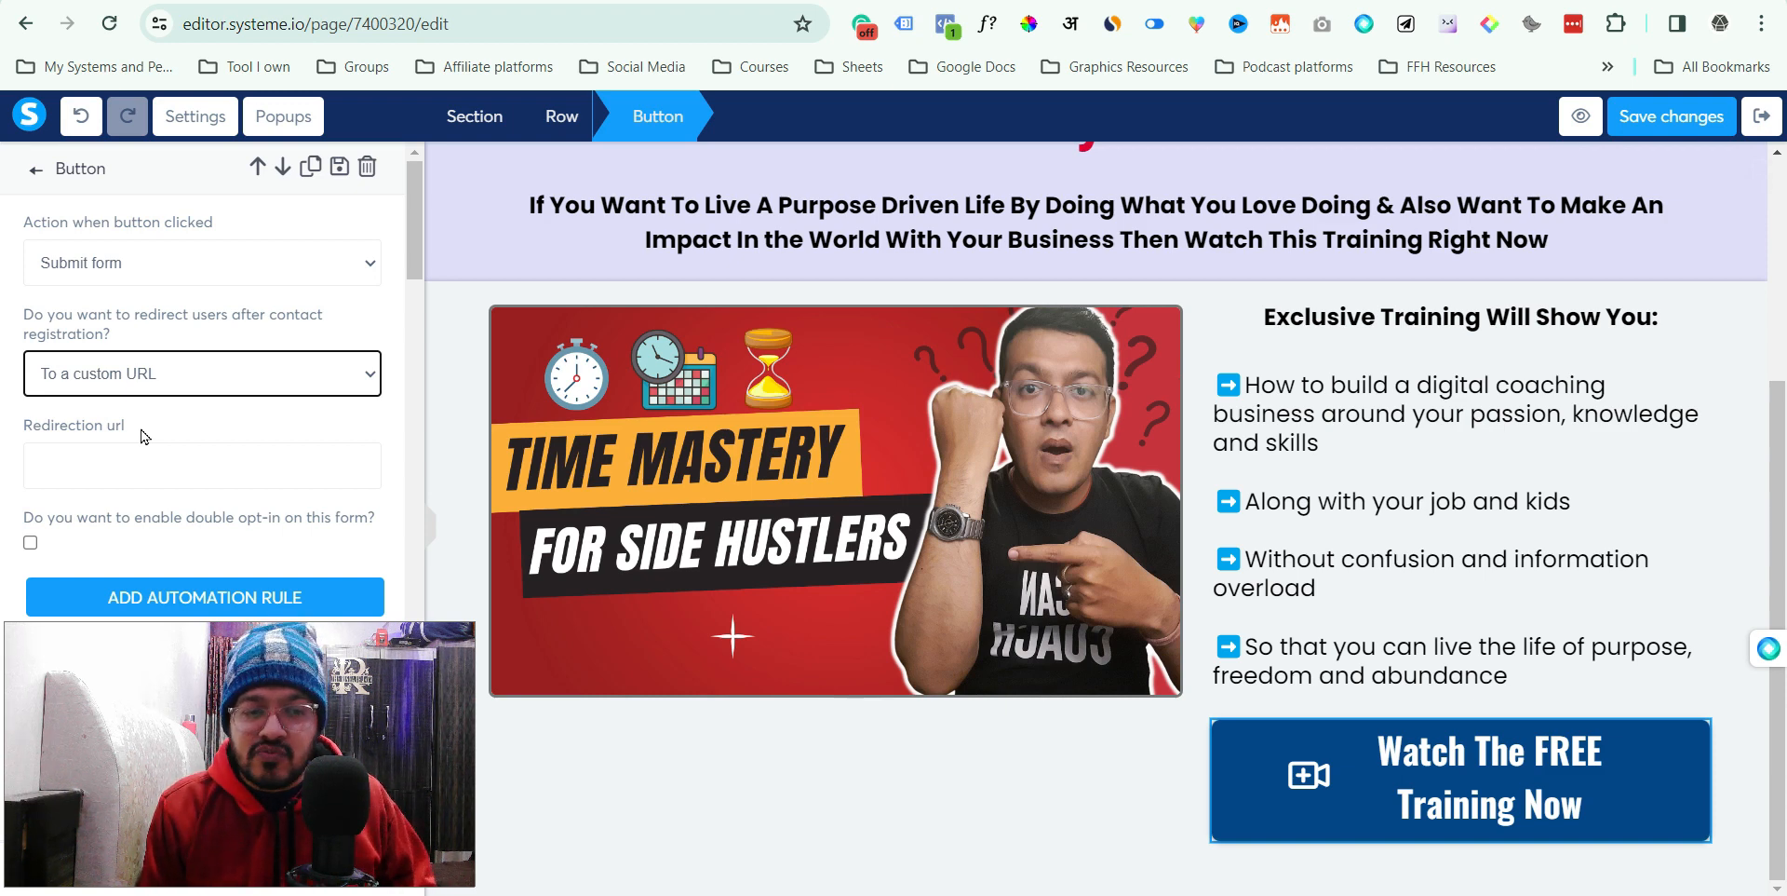
{"action": "left_click", "coordinate": [154, 371]}
{"action": "left_click", "coordinate": [155, 370]}
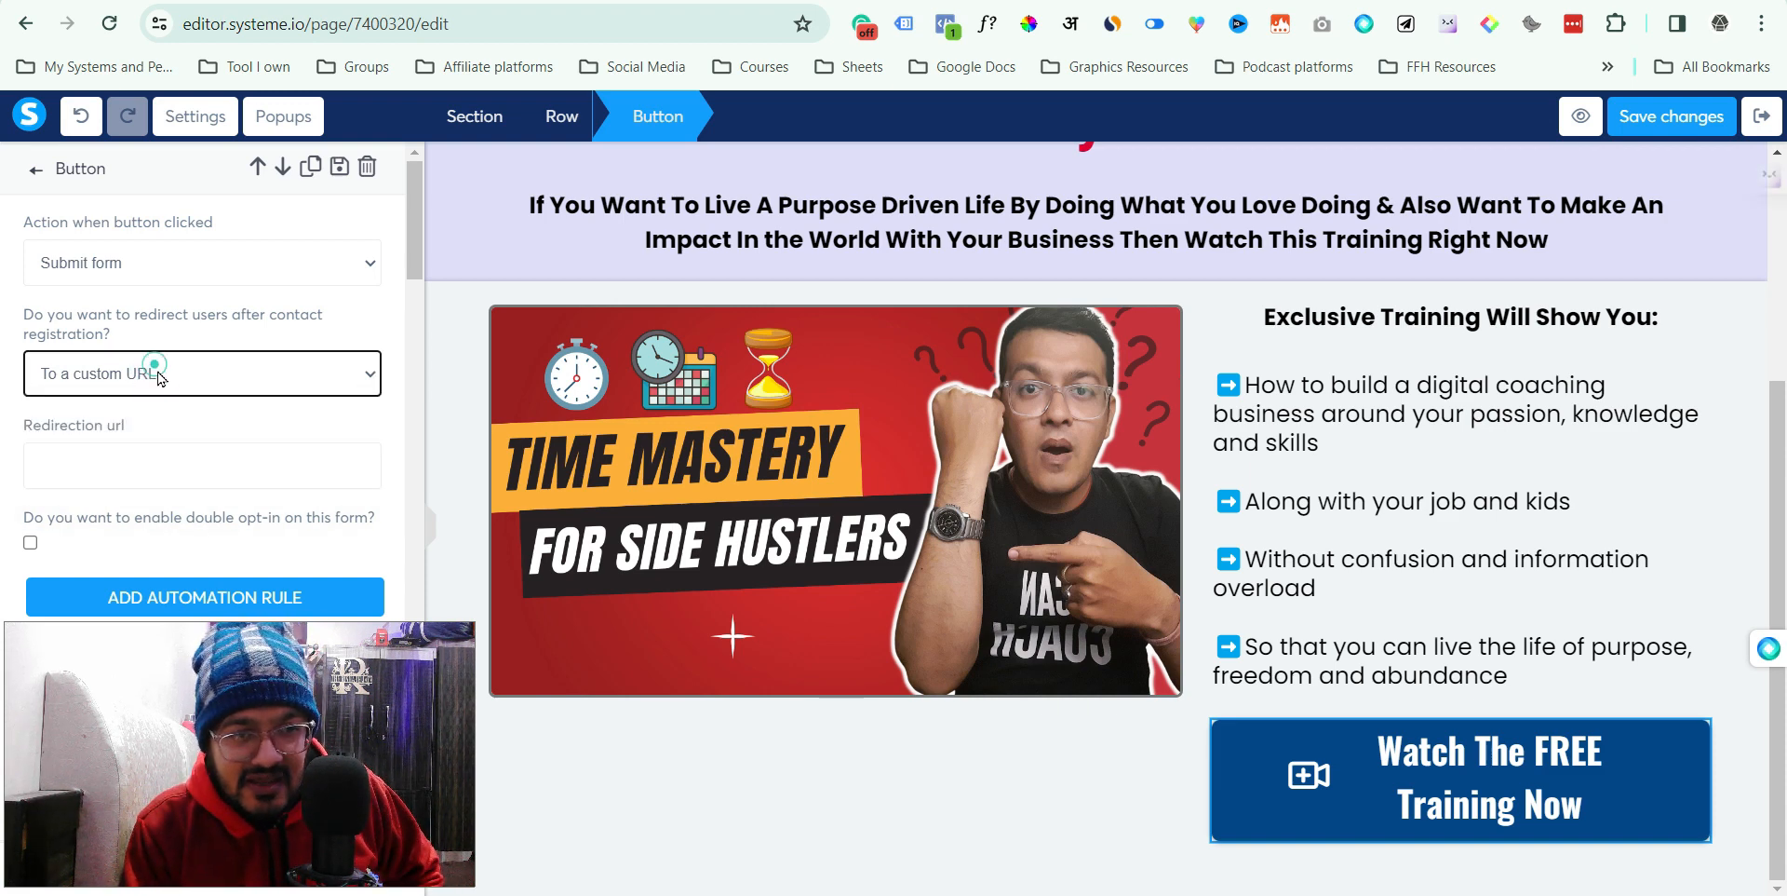
{"action": "left_click", "coordinate": [156, 461]}
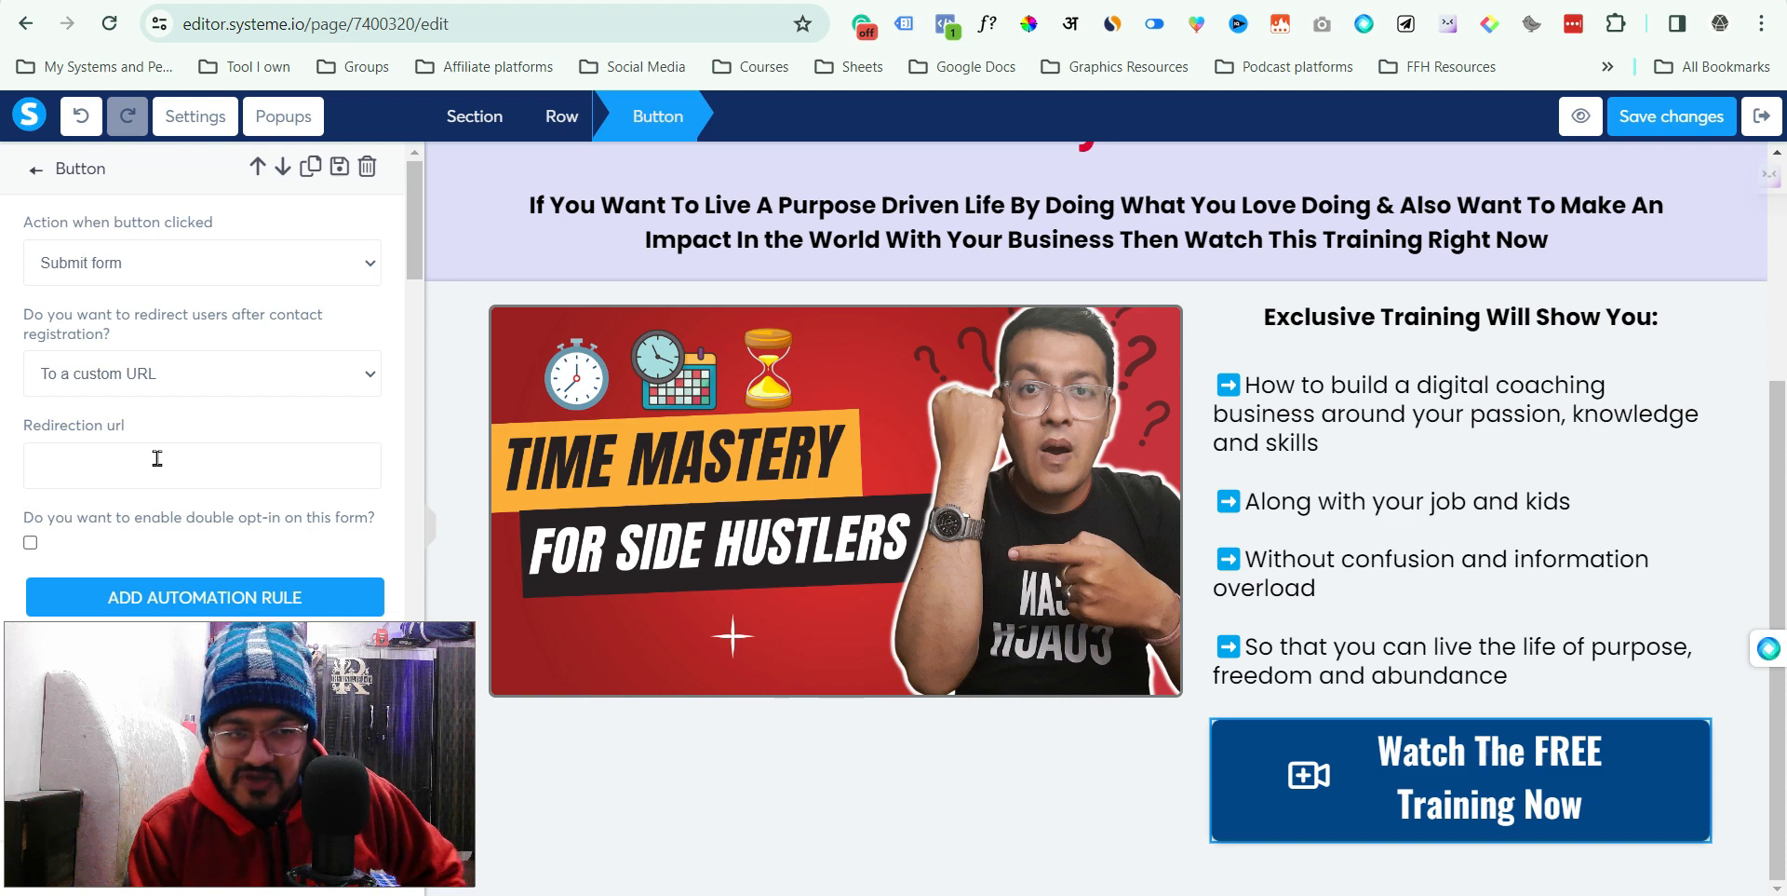
{"action": "left_click", "coordinate": [138, 372]}
{"action": "left_click", "coordinate": [148, 449]}
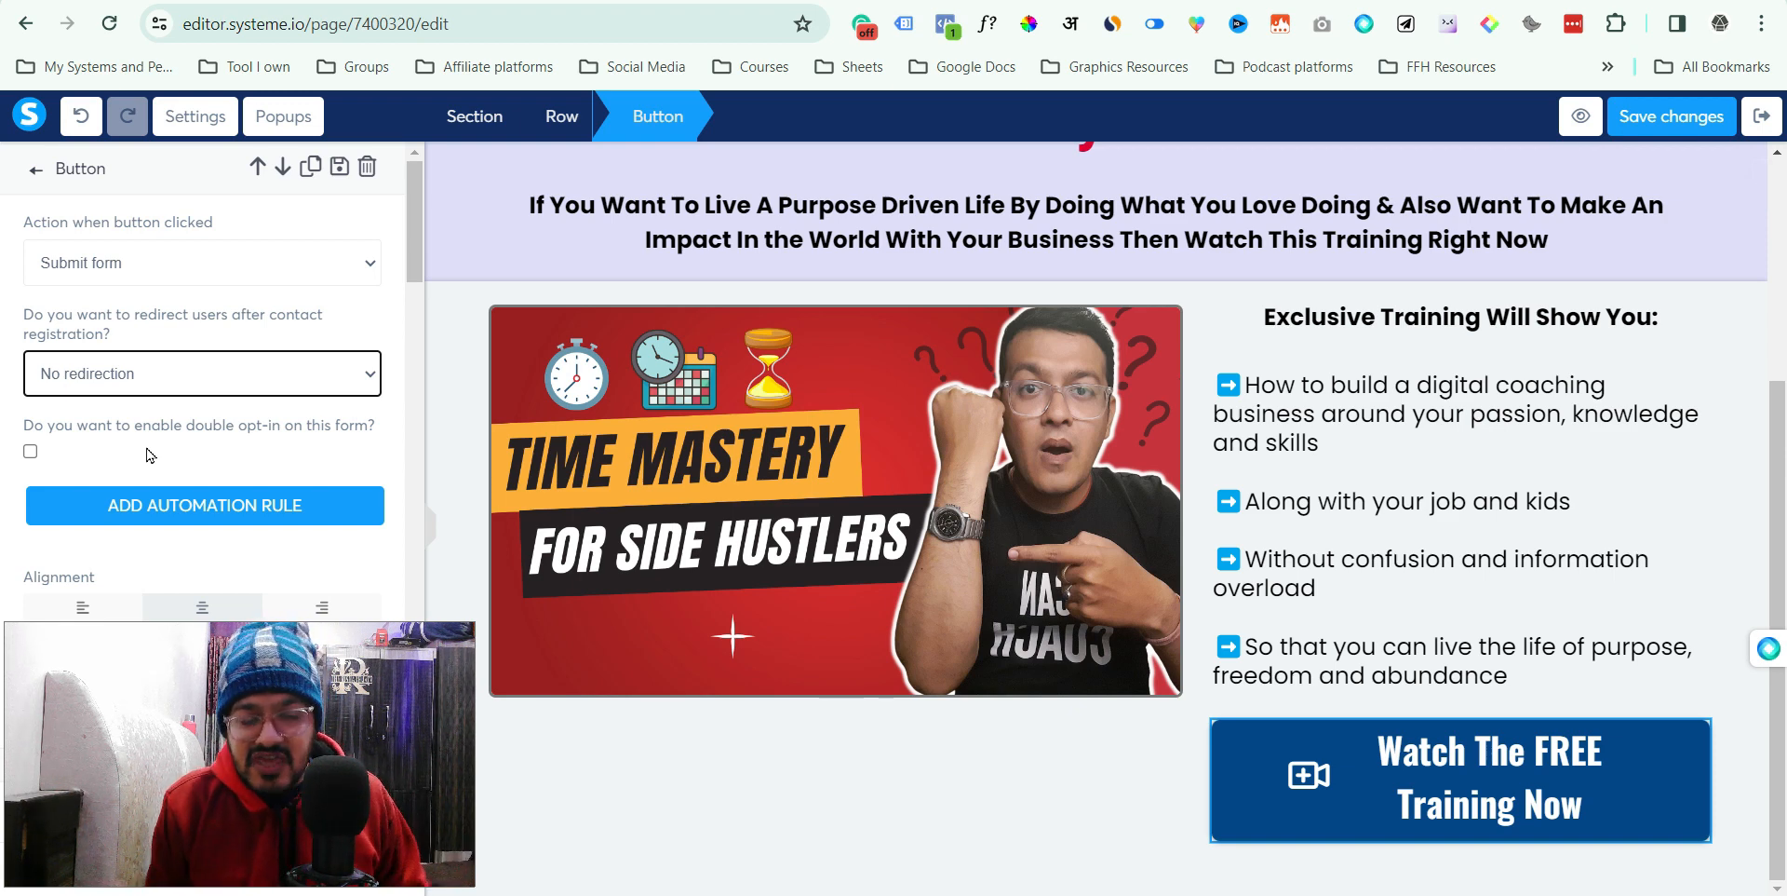
- Set the "Watch The FREE Training Now" button's action to Show popup, using Popup №1
{"action": "left_click", "coordinate": [158, 278]}
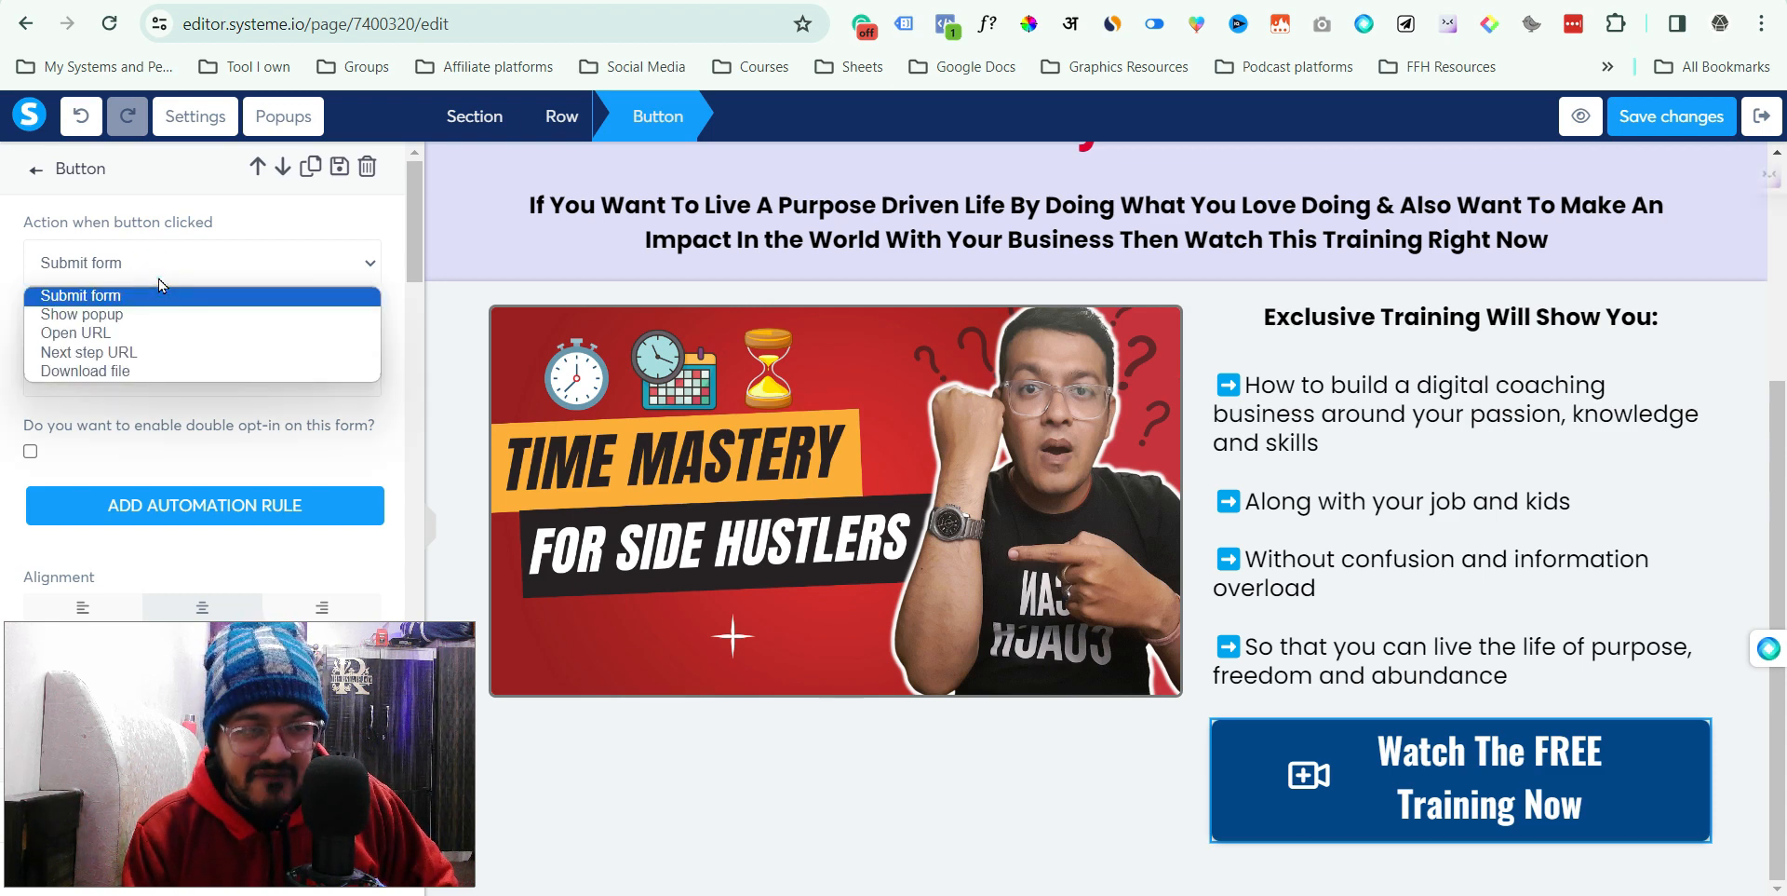
{"action": "left_click", "coordinate": [156, 314]}
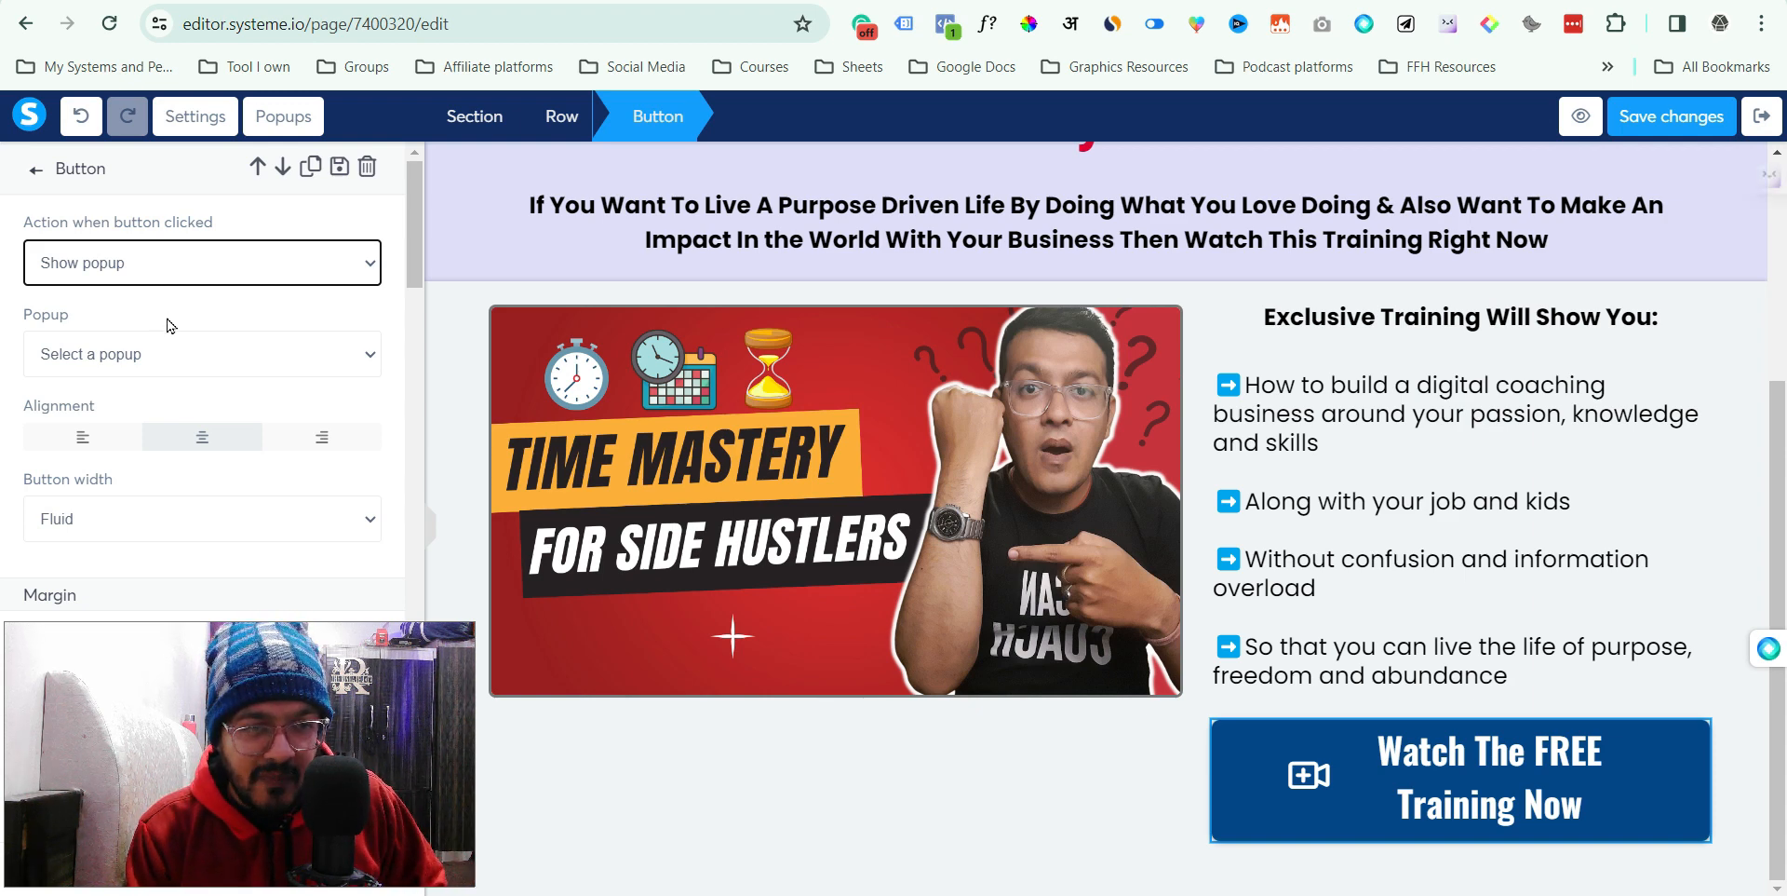
{"action": "left_click", "coordinate": [167, 338]}
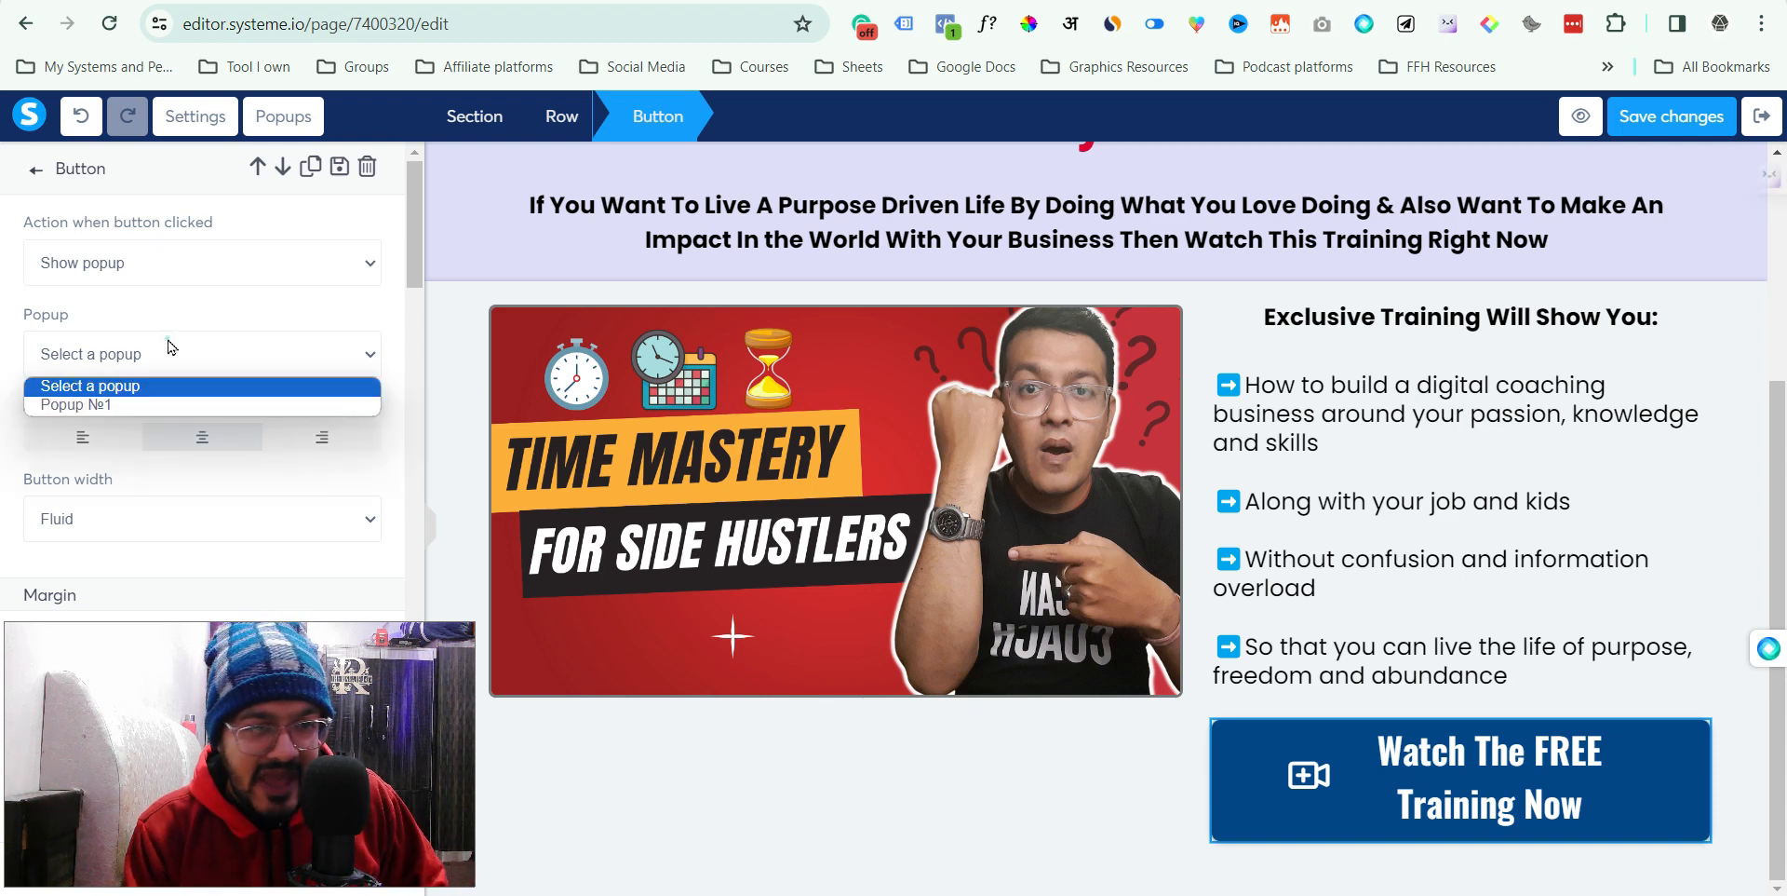
{"action": "left_click", "coordinate": [98, 404]}
- Examine the form in Popup №1 and the click-action settings of its "Watch The Training Now" button
{"action": "left_click", "coordinate": [265, 126]}
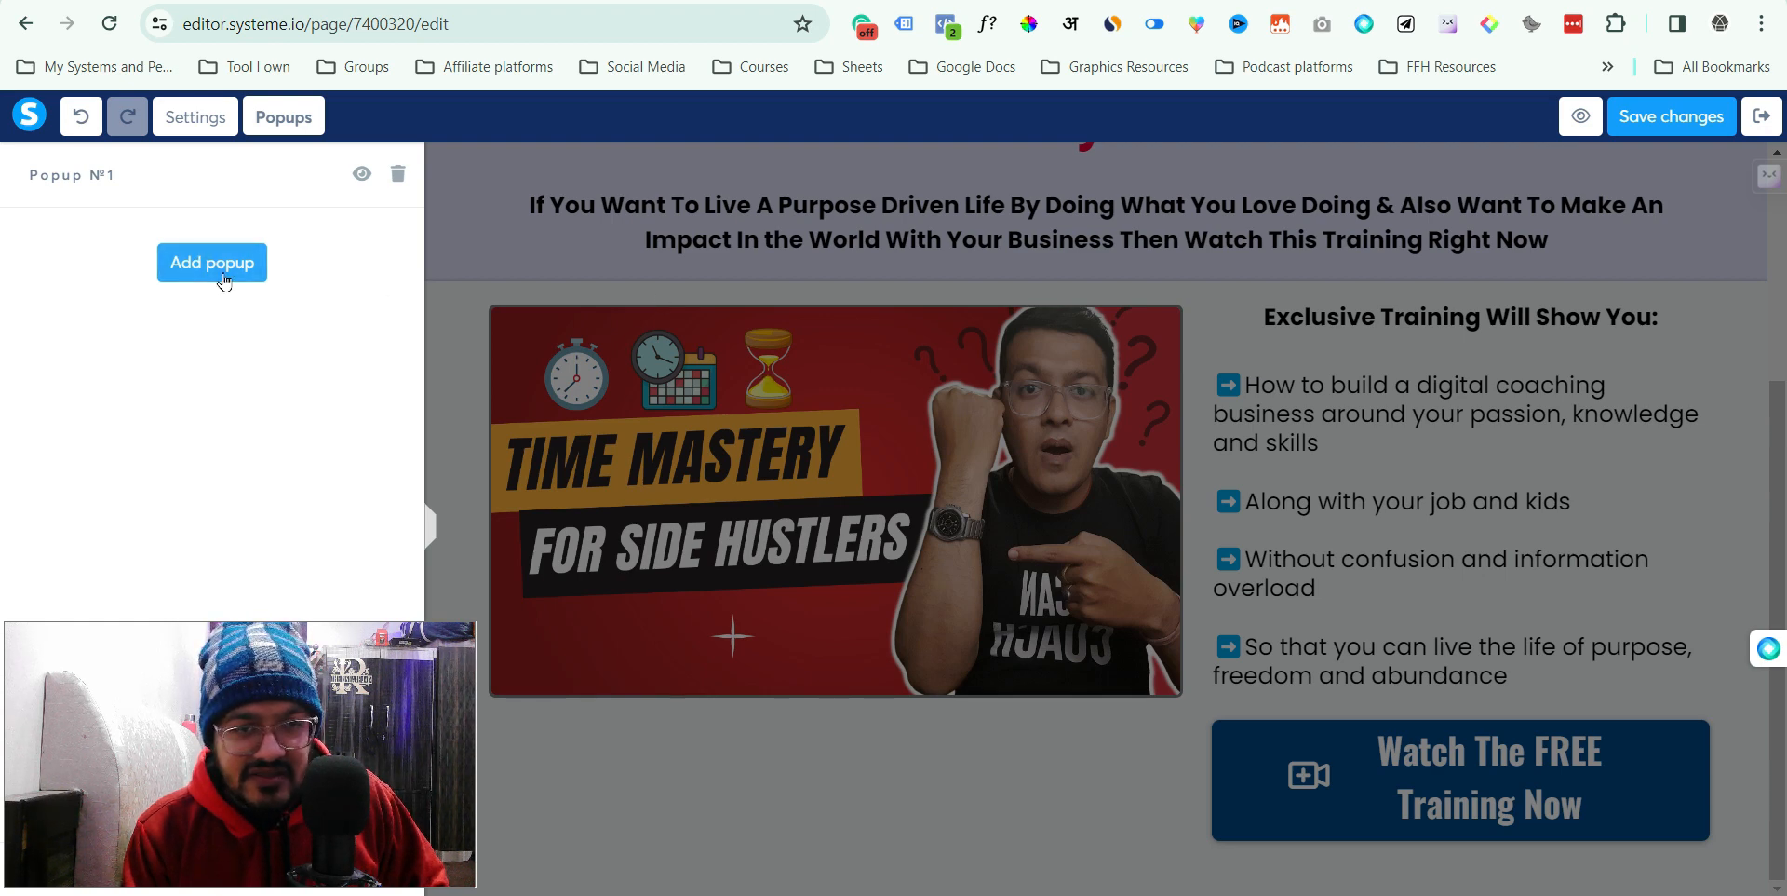
{"action": "left_click", "coordinate": [357, 177]}
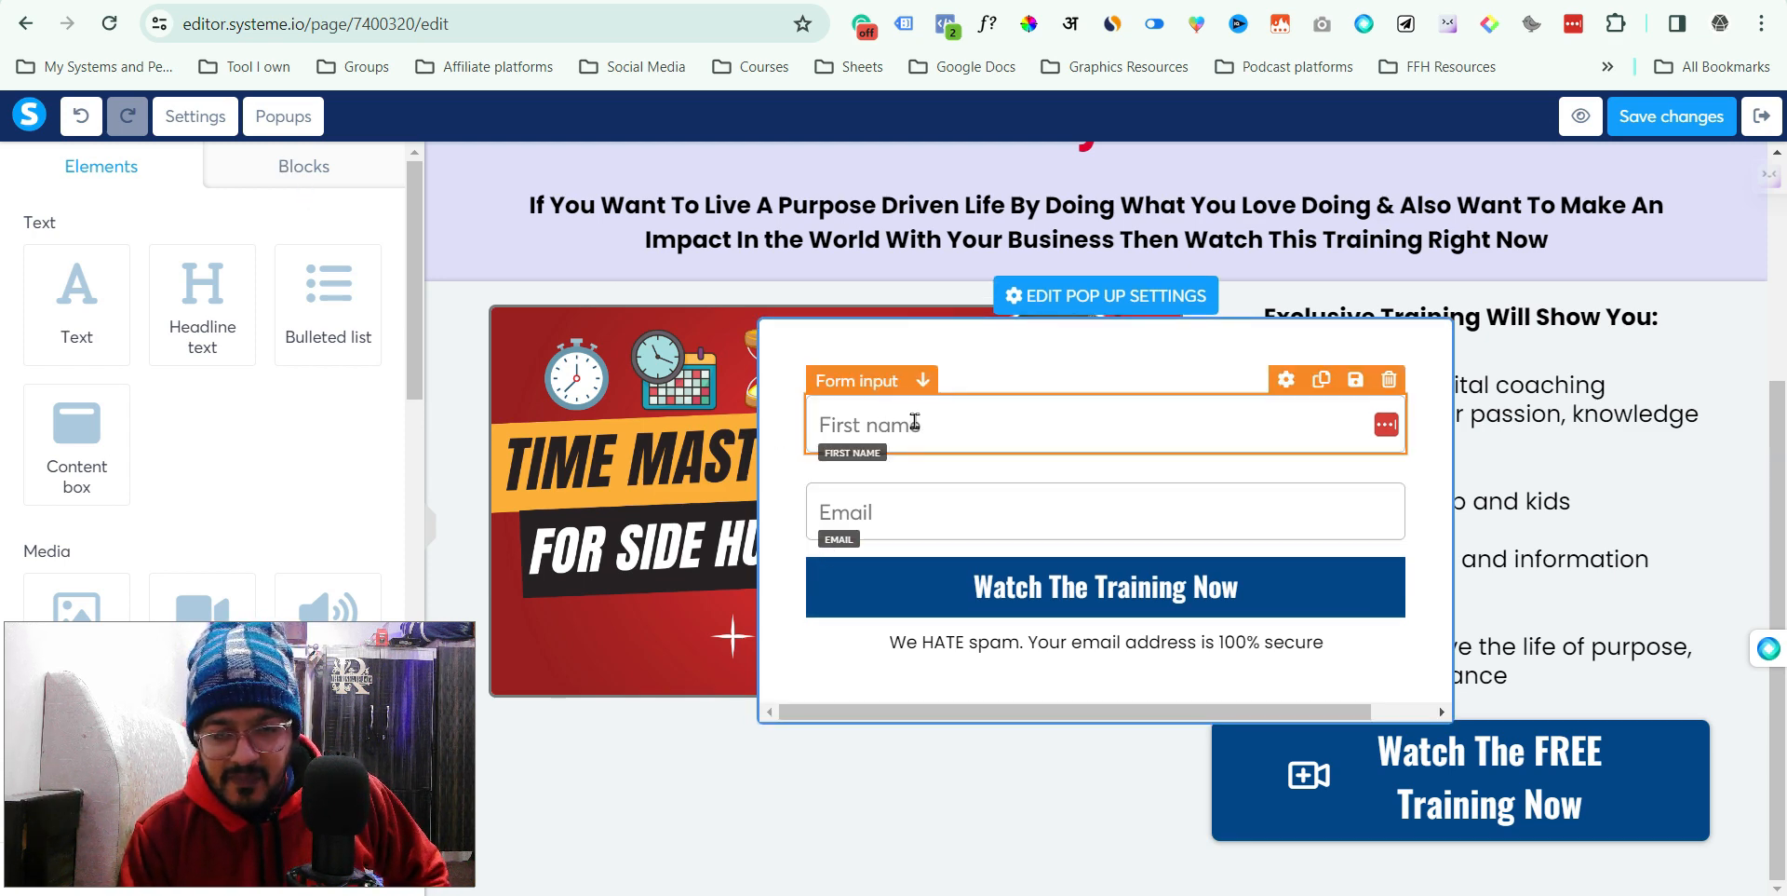
{"action": "left_click", "coordinate": [915, 422]}
{"action": "left_click", "coordinate": [1099, 592]}
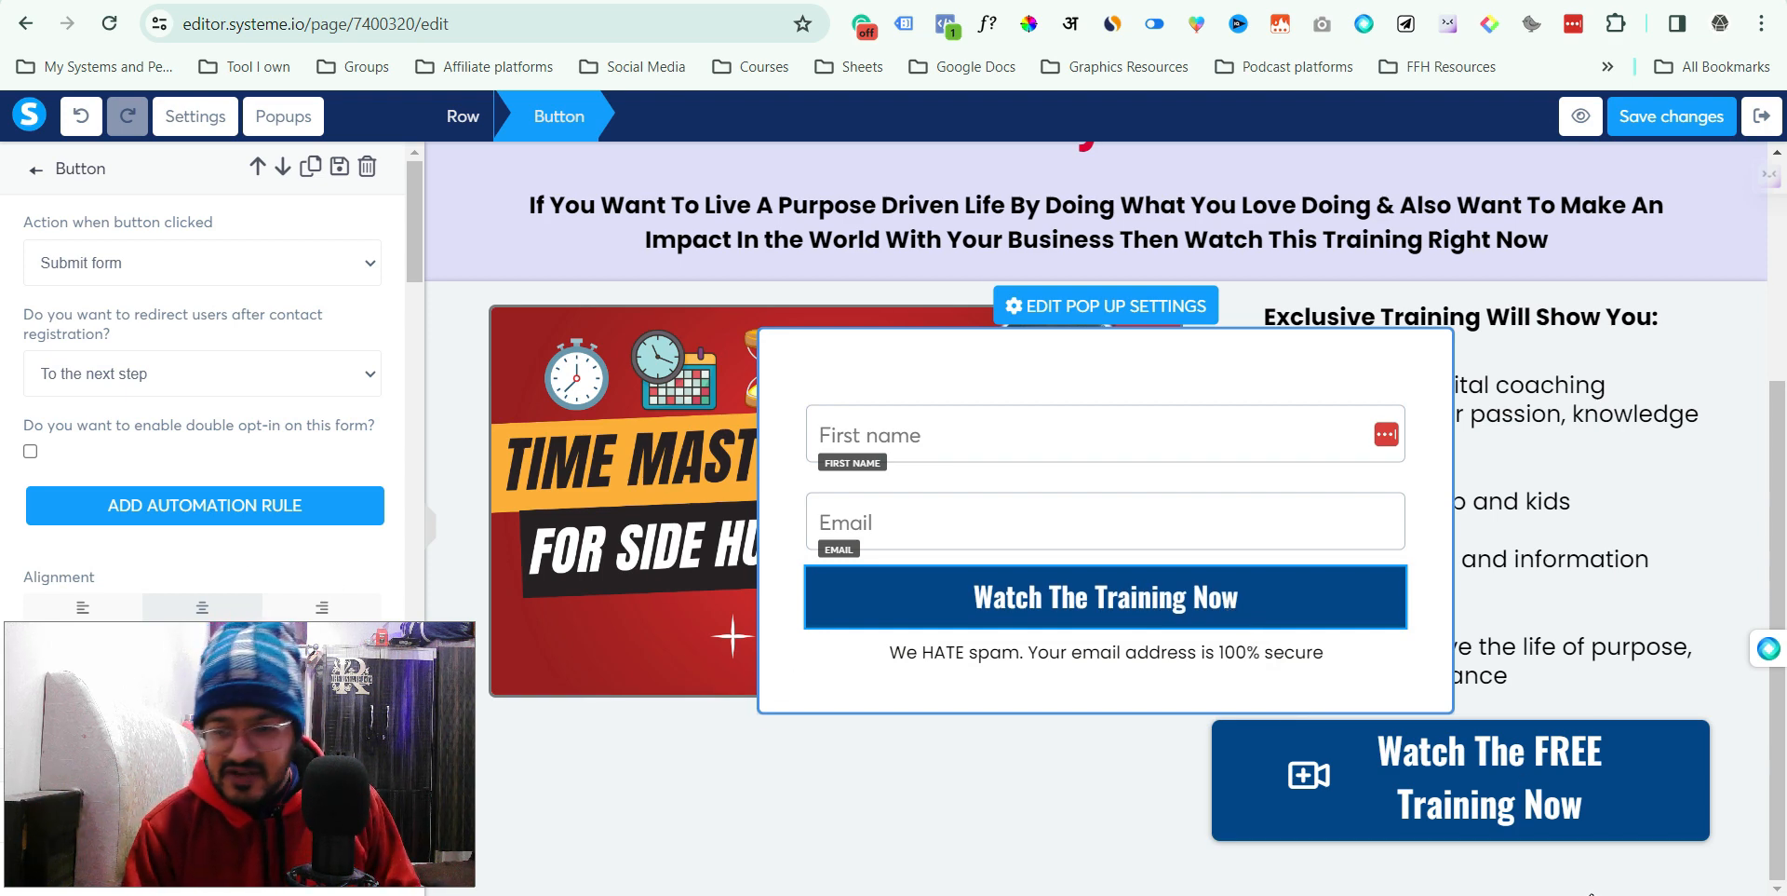
{"action": "left_click", "coordinate": [268, 115]}
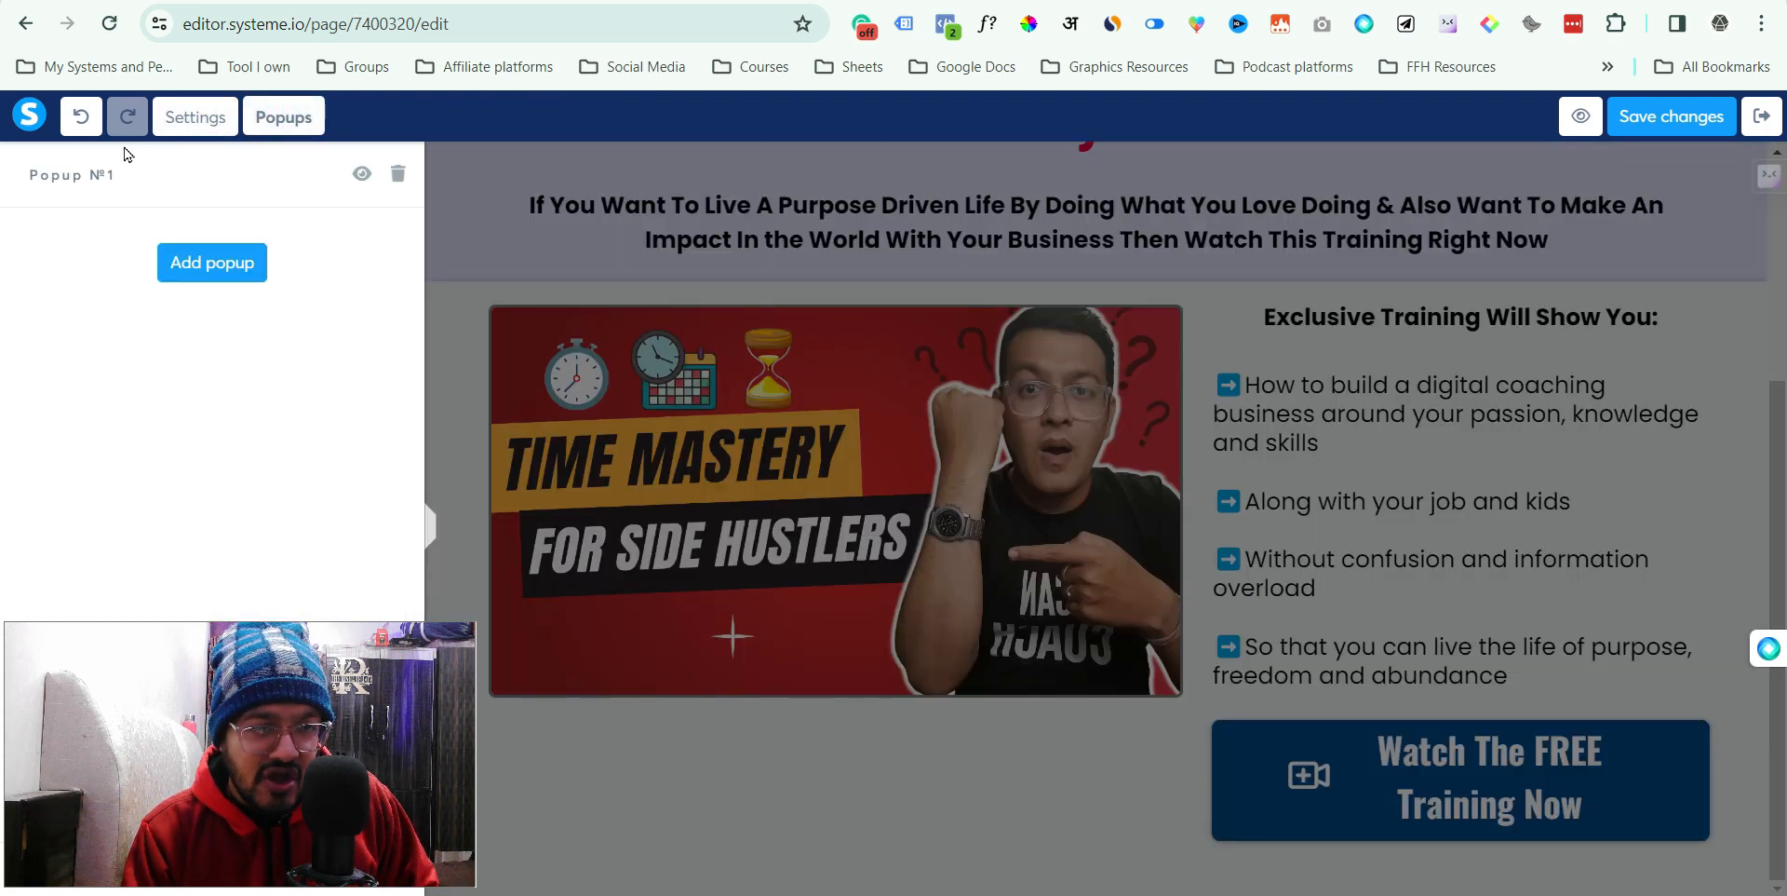
{"action": "left_click", "coordinate": [1380, 745]}
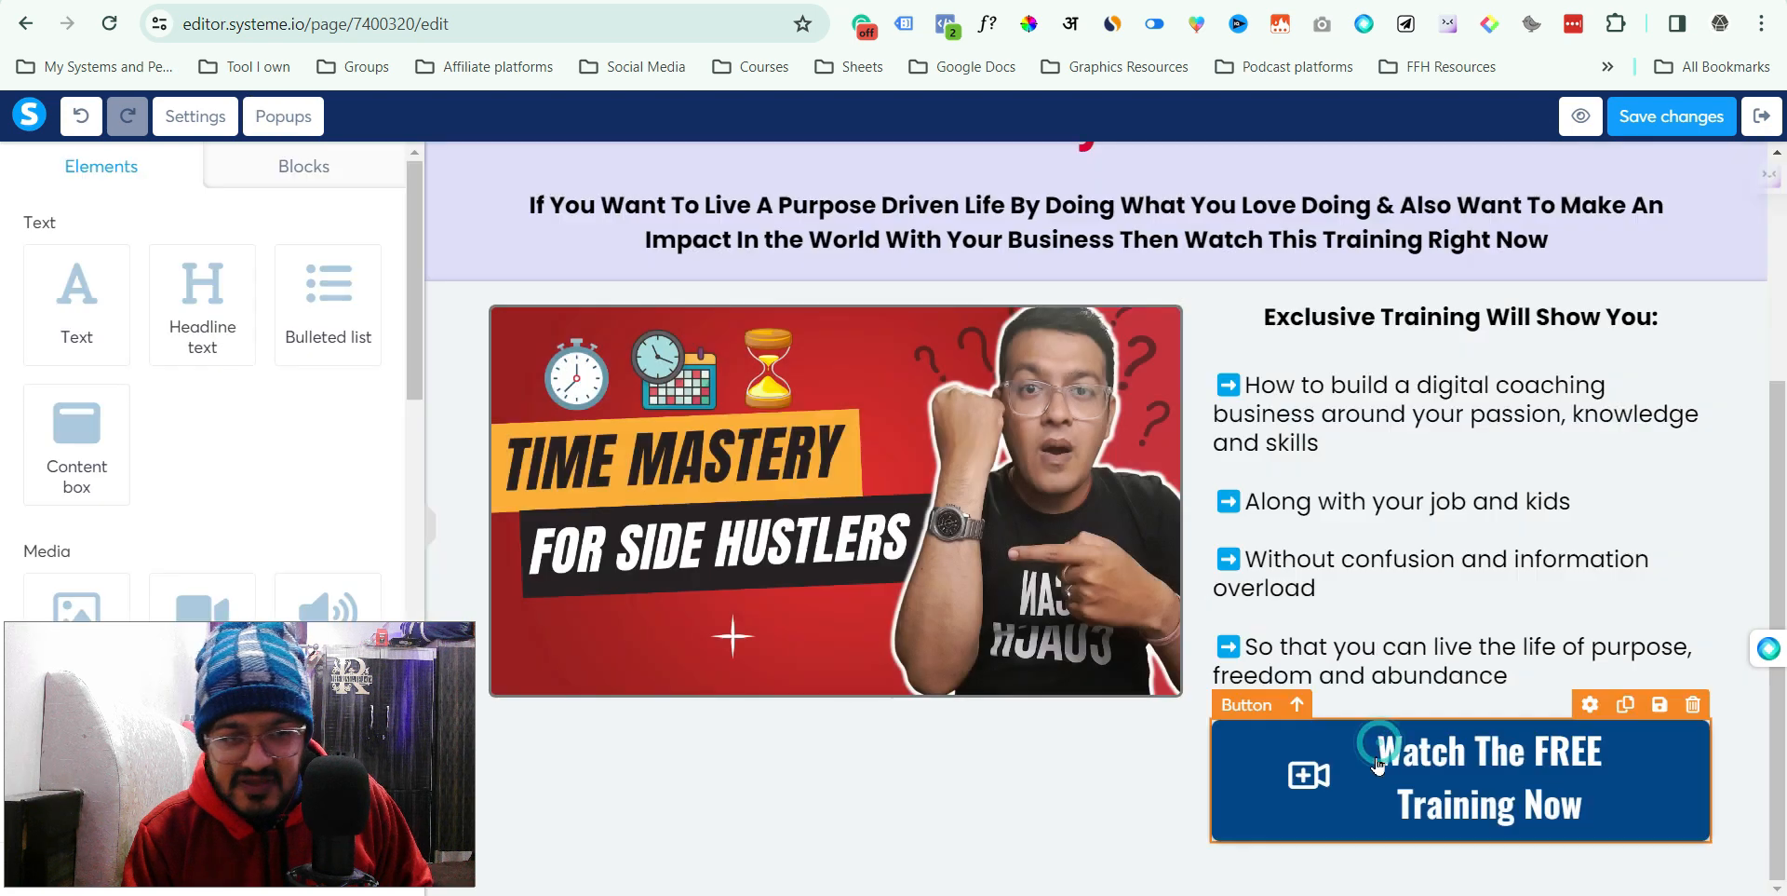
- Try the Open URL action for the "Watch The FREE Training Now" button, making its empty URL field ready for entry
{"action": "left_click", "coordinate": [1385, 762]}
{"action": "left_click", "coordinate": [185, 270]}
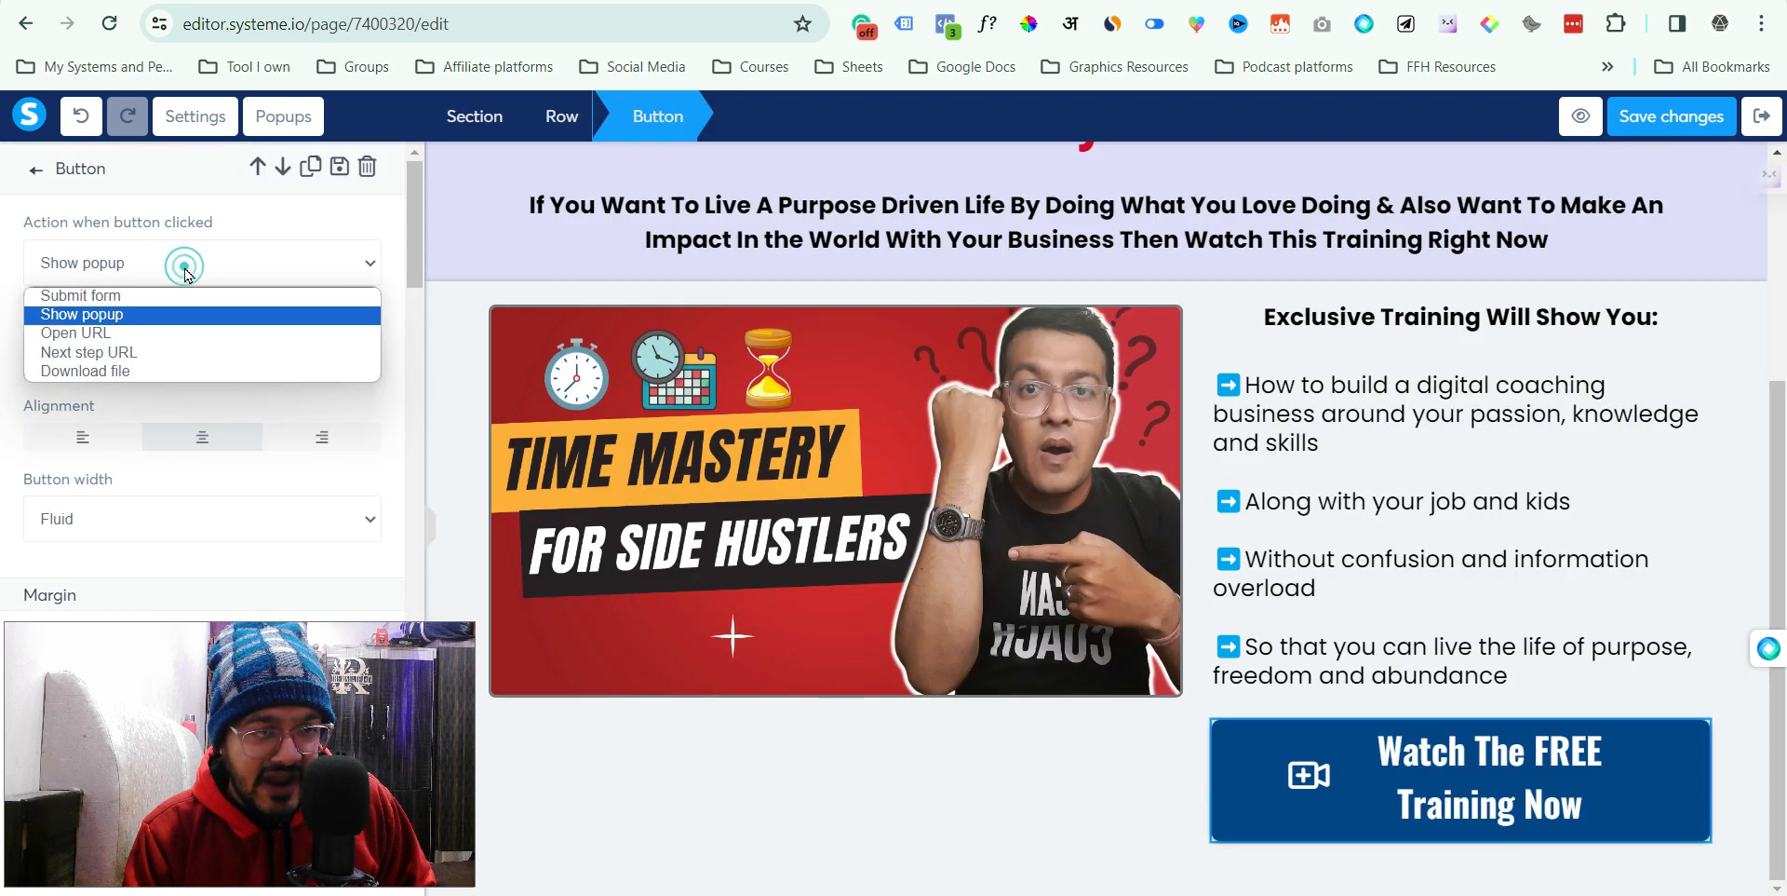
{"action": "left_click", "coordinate": [175, 335]}
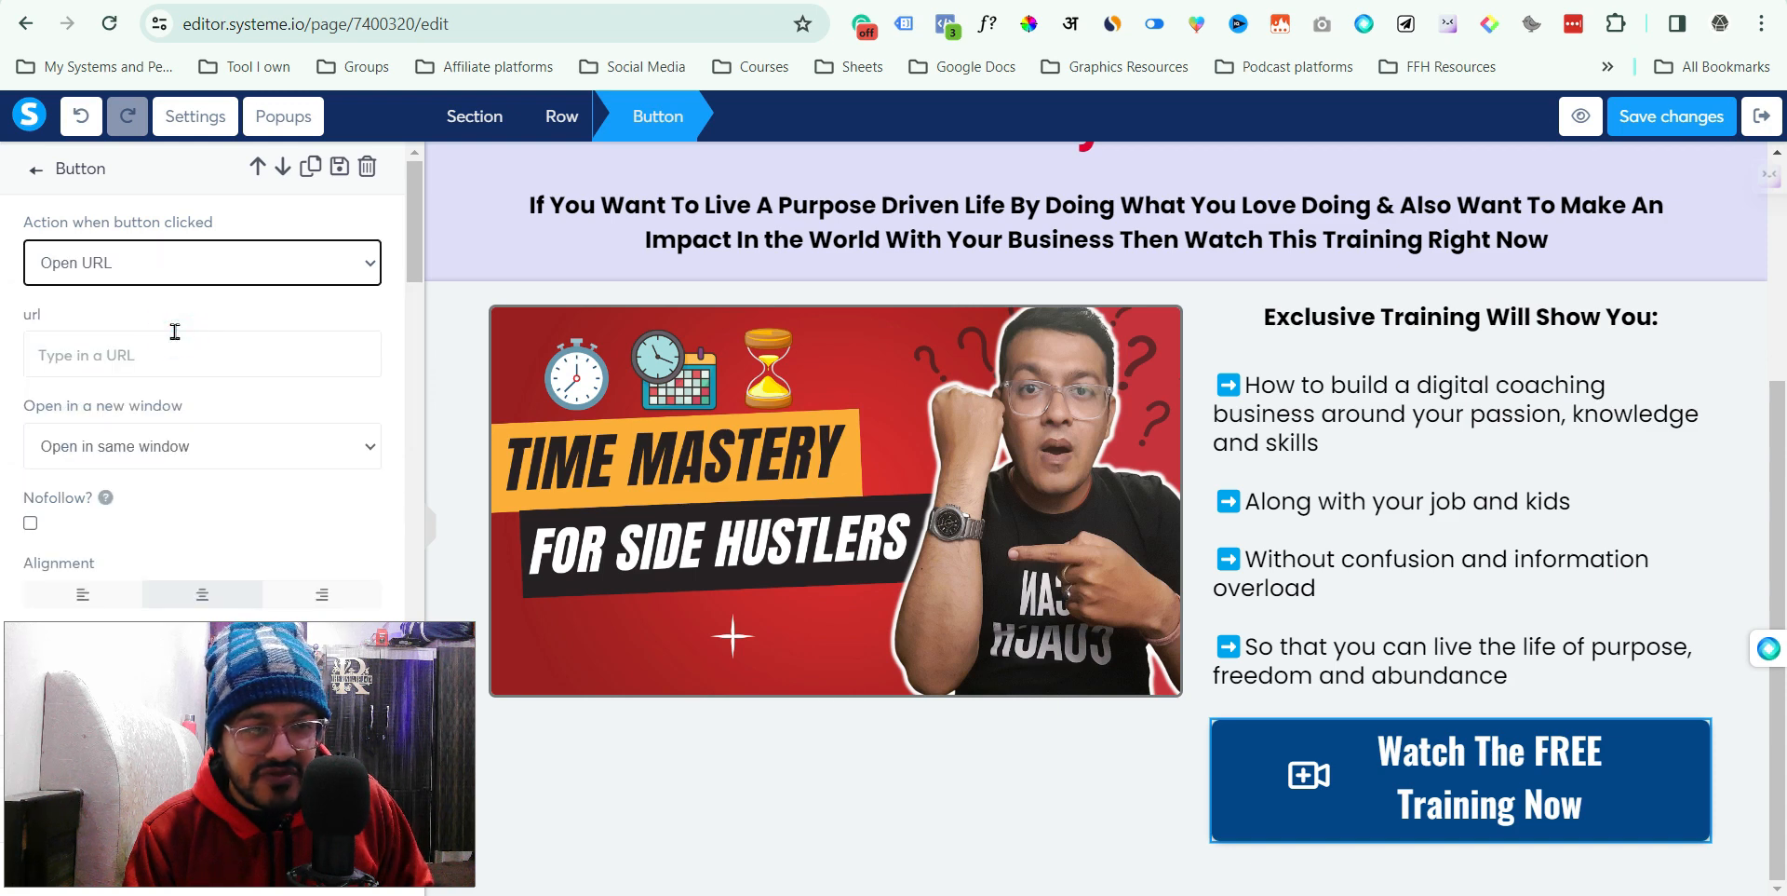
{"action": "left_click", "coordinate": [175, 346]}
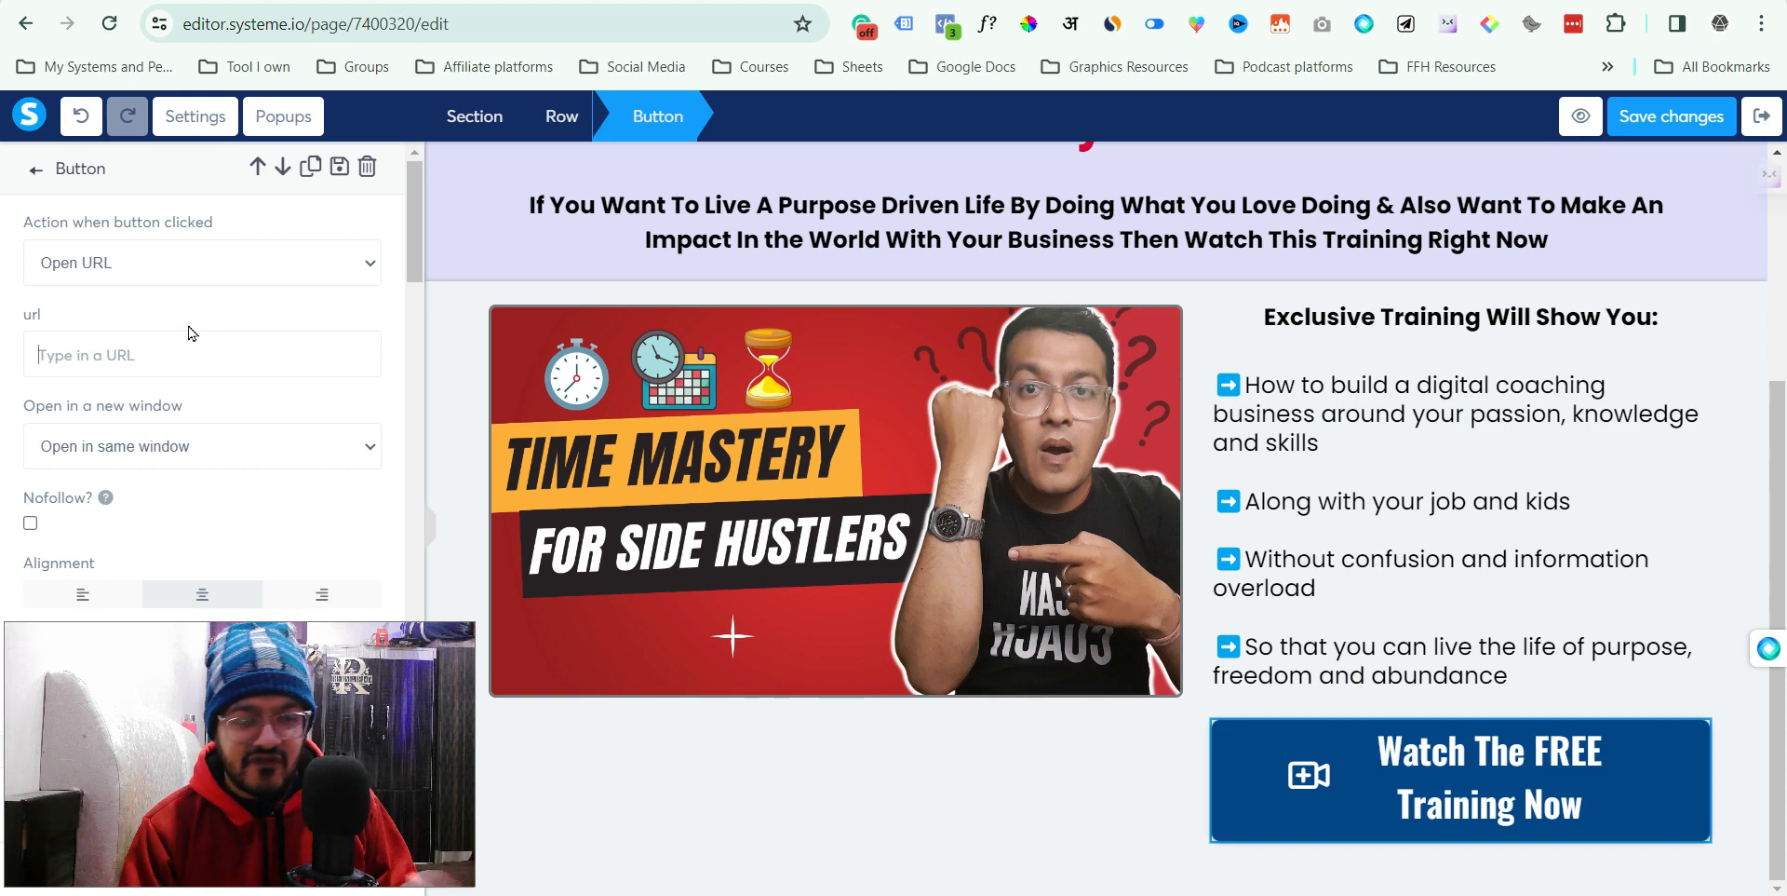
{"action": "left_click", "coordinate": [124, 357]}
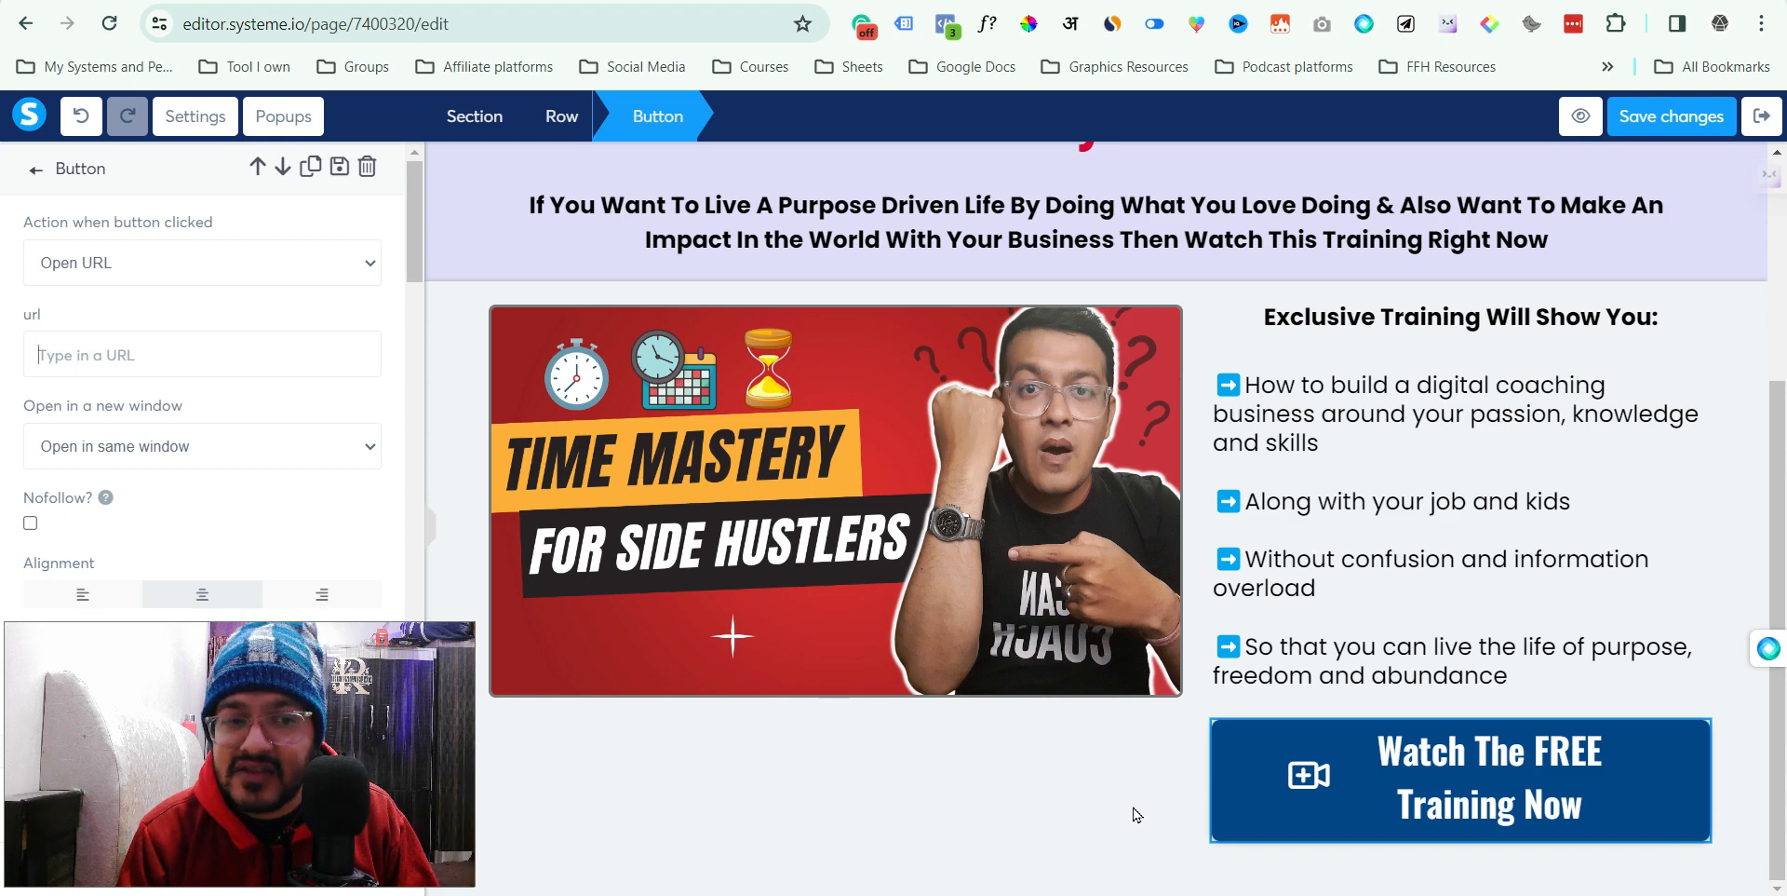
- Compare the Next step URL action with Submit form's redirect choices, and set the "Watch The FREE Training Now" button to Next step URL
{"action": "left_click", "coordinate": [245, 259]}
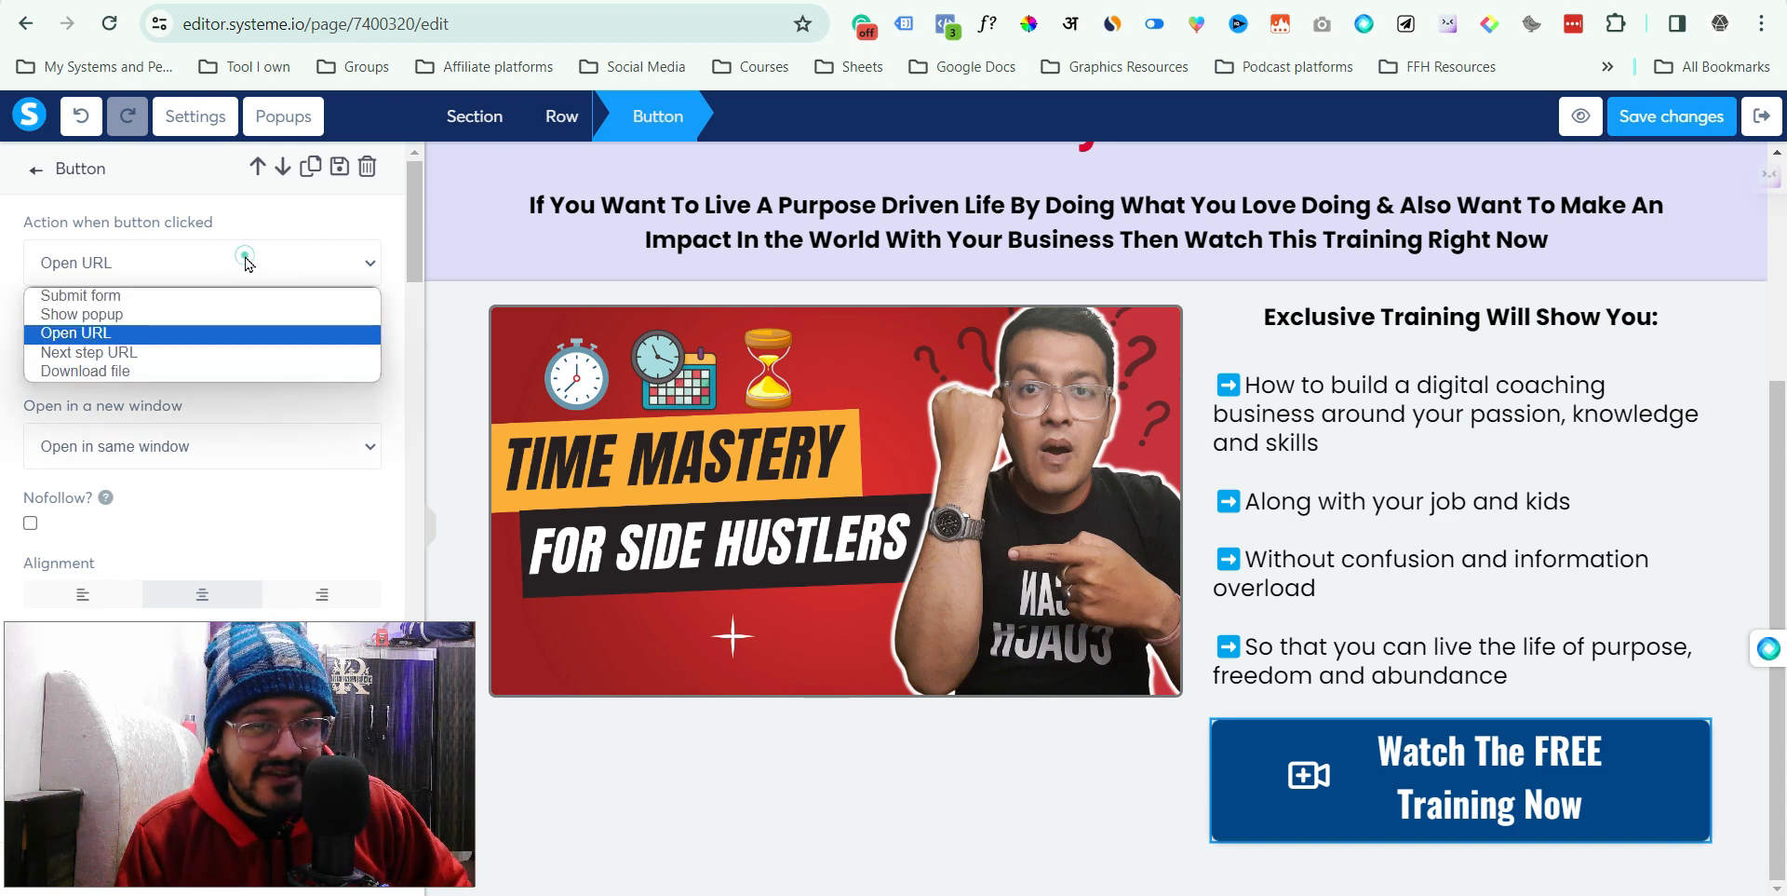
{"action": "left_click", "coordinate": [238, 352]}
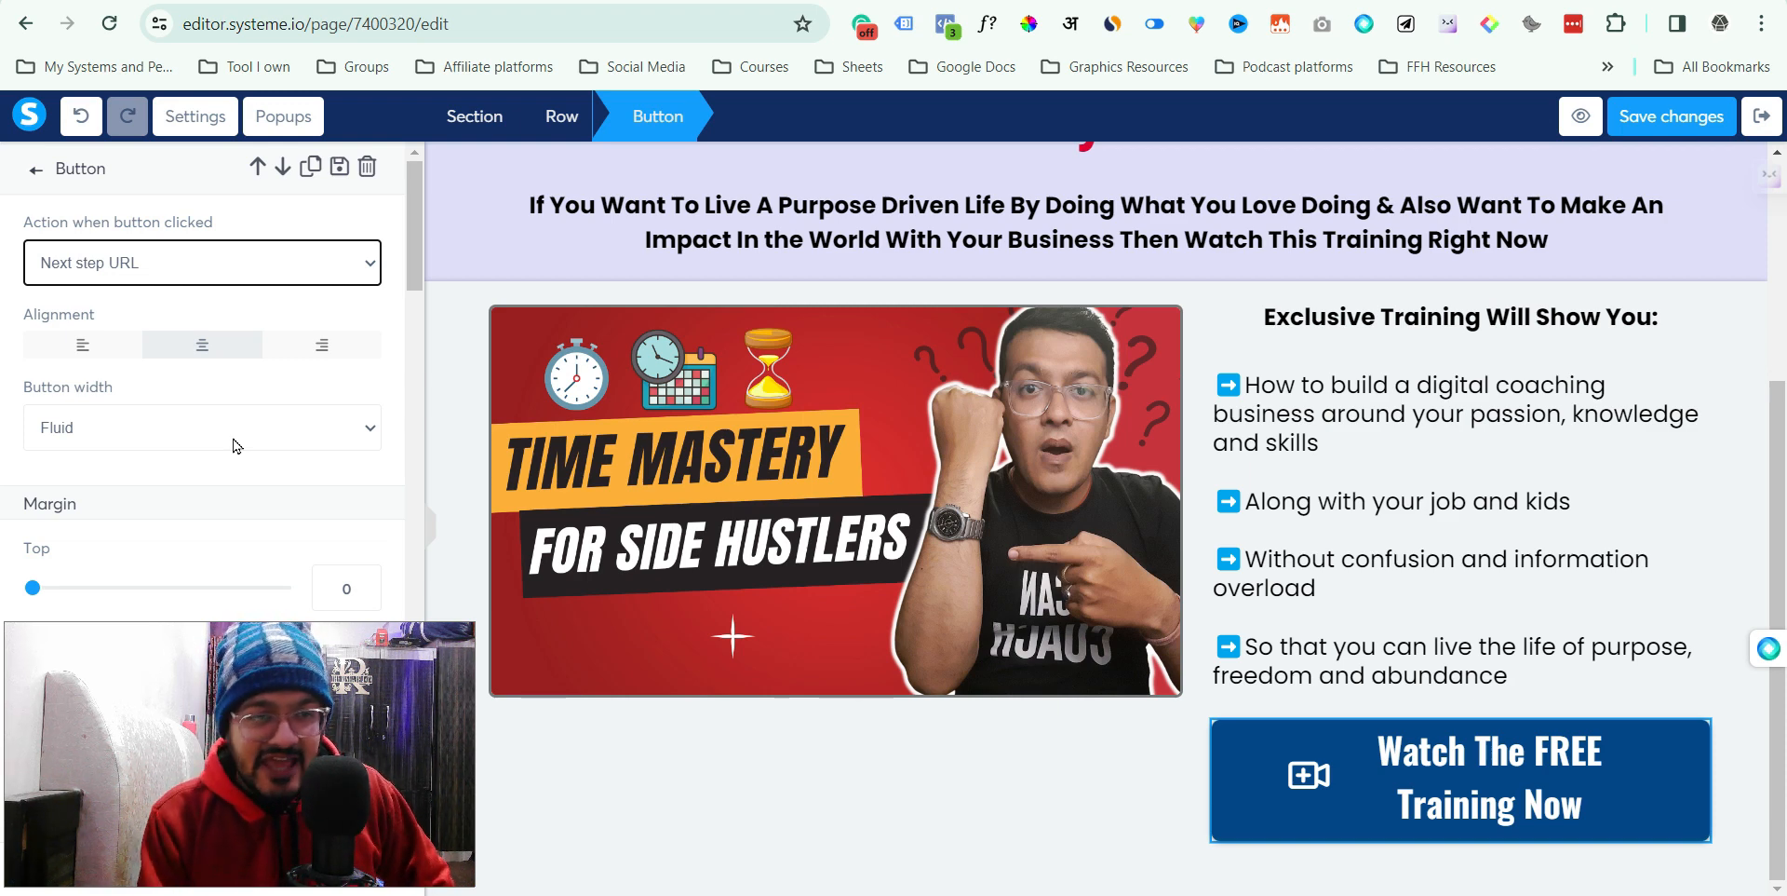
{"action": "left_click", "coordinate": [279, 267]}
{"action": "left_click", "coordinate": [232, 296]}
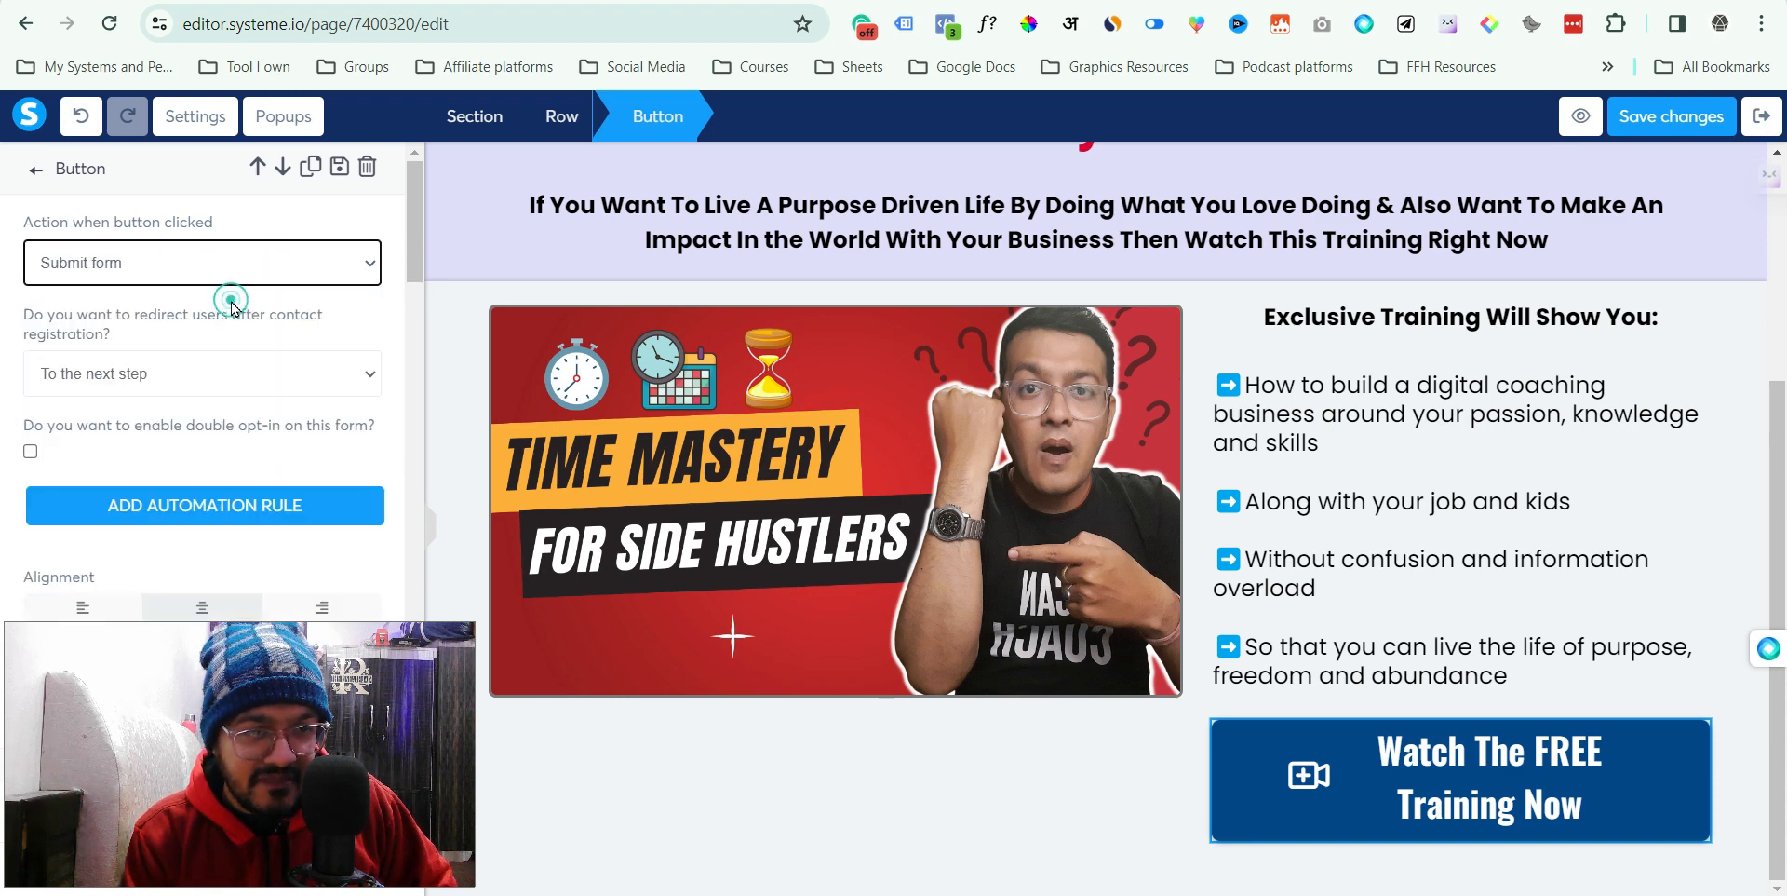
{"action": "left_click", "coordinate": [194, 373]}
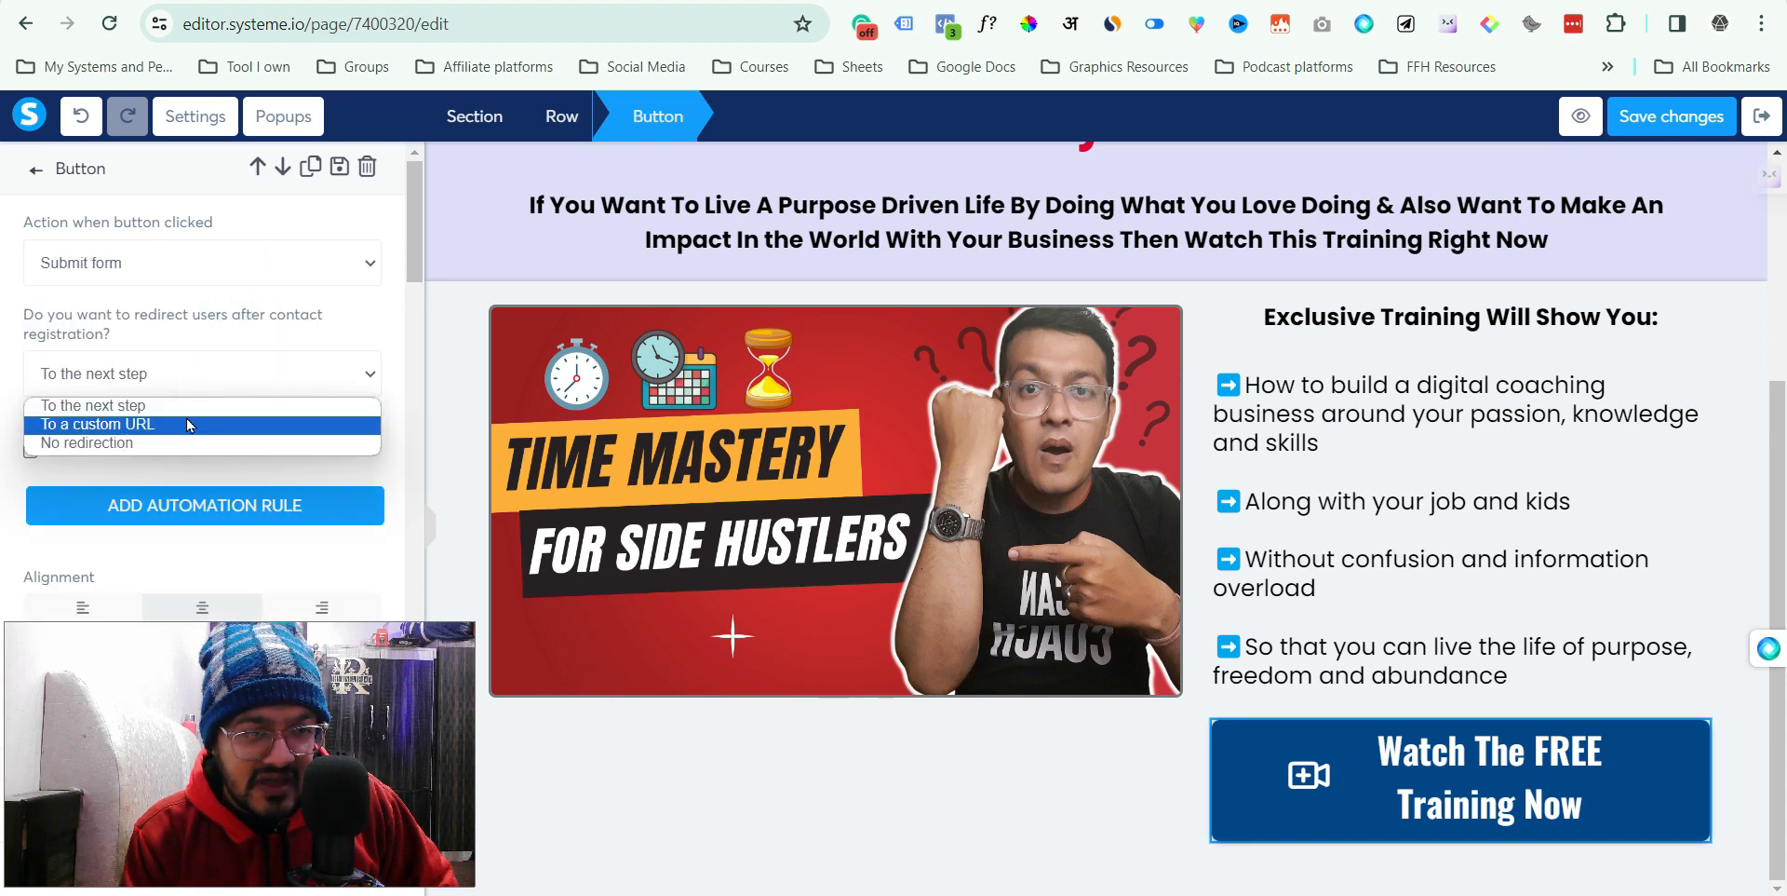
{"action": "left_click", "coordinate": [107, 267]}
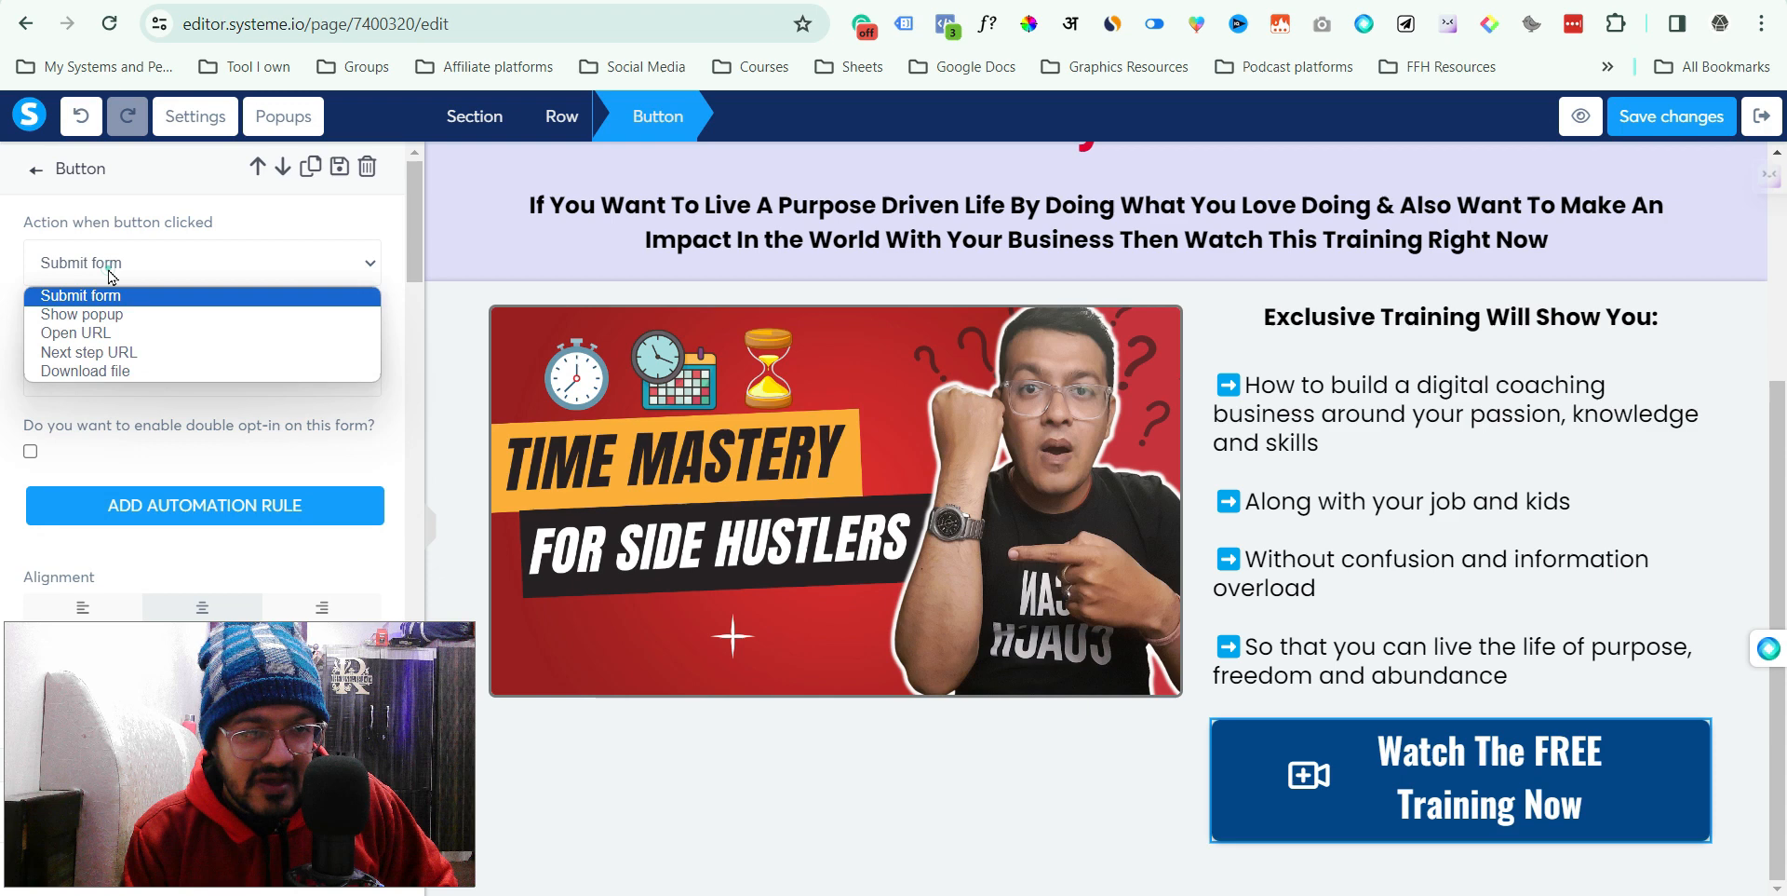
{"action": "left_click", "coordinate": [119, 352]}
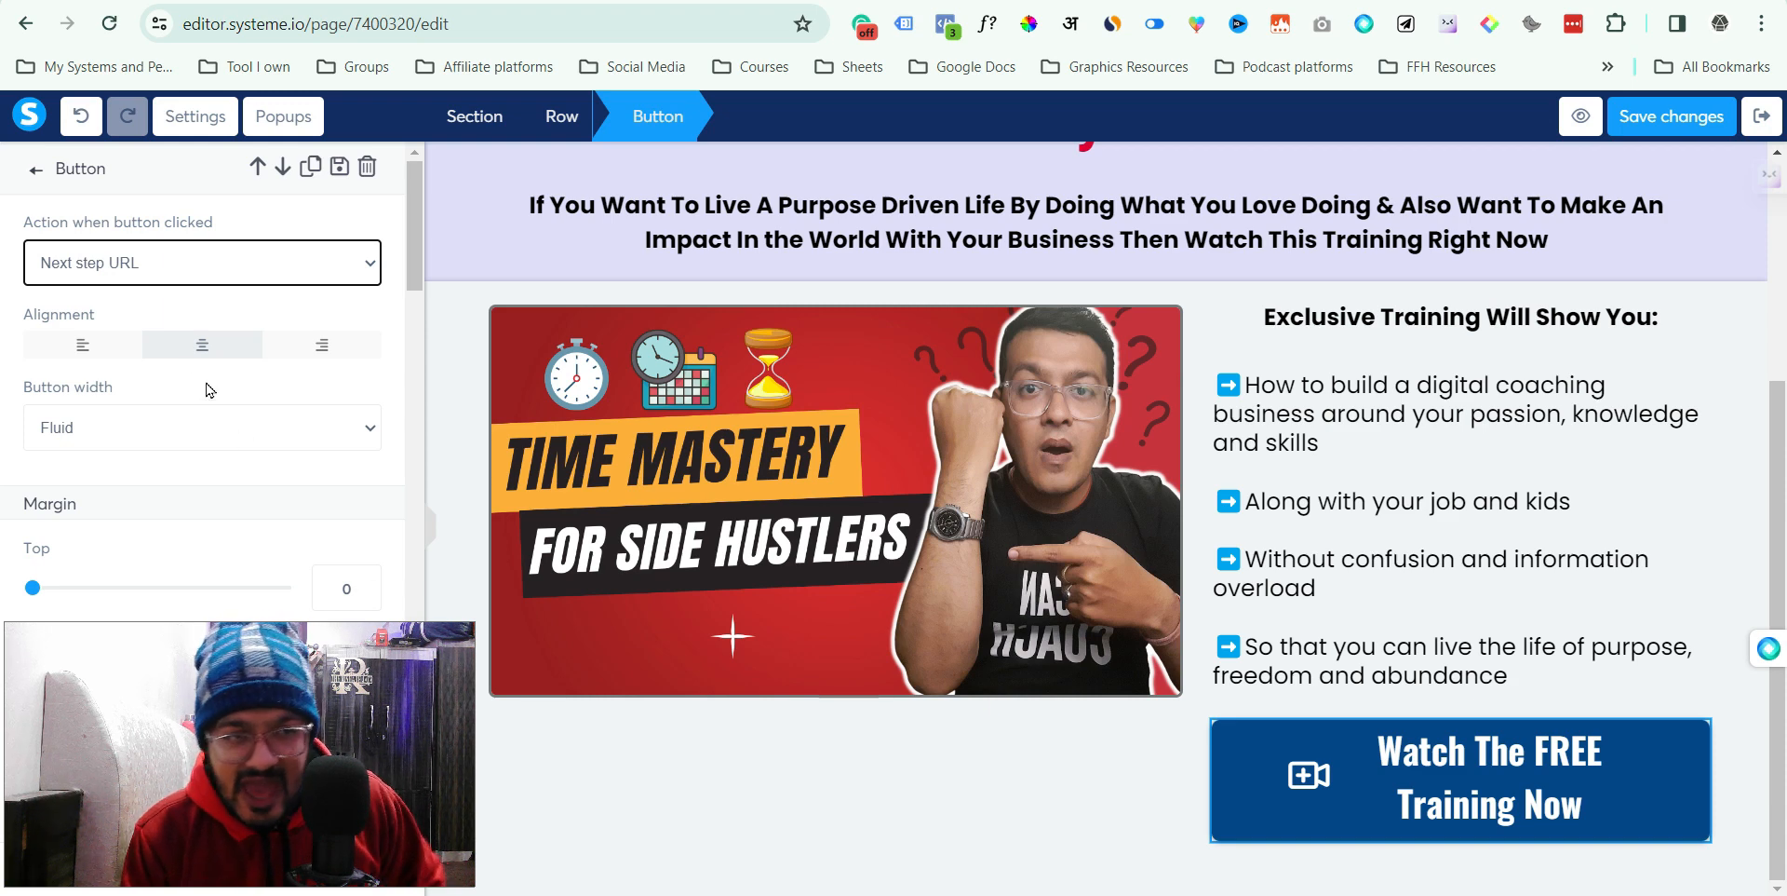
- Set the button's action to Download file and look at its file upload options, without choosing a file
{"action": "left_click", "coordinate": [191, 255]}
{"action": "left_click", "coordinate": [171, 371]}
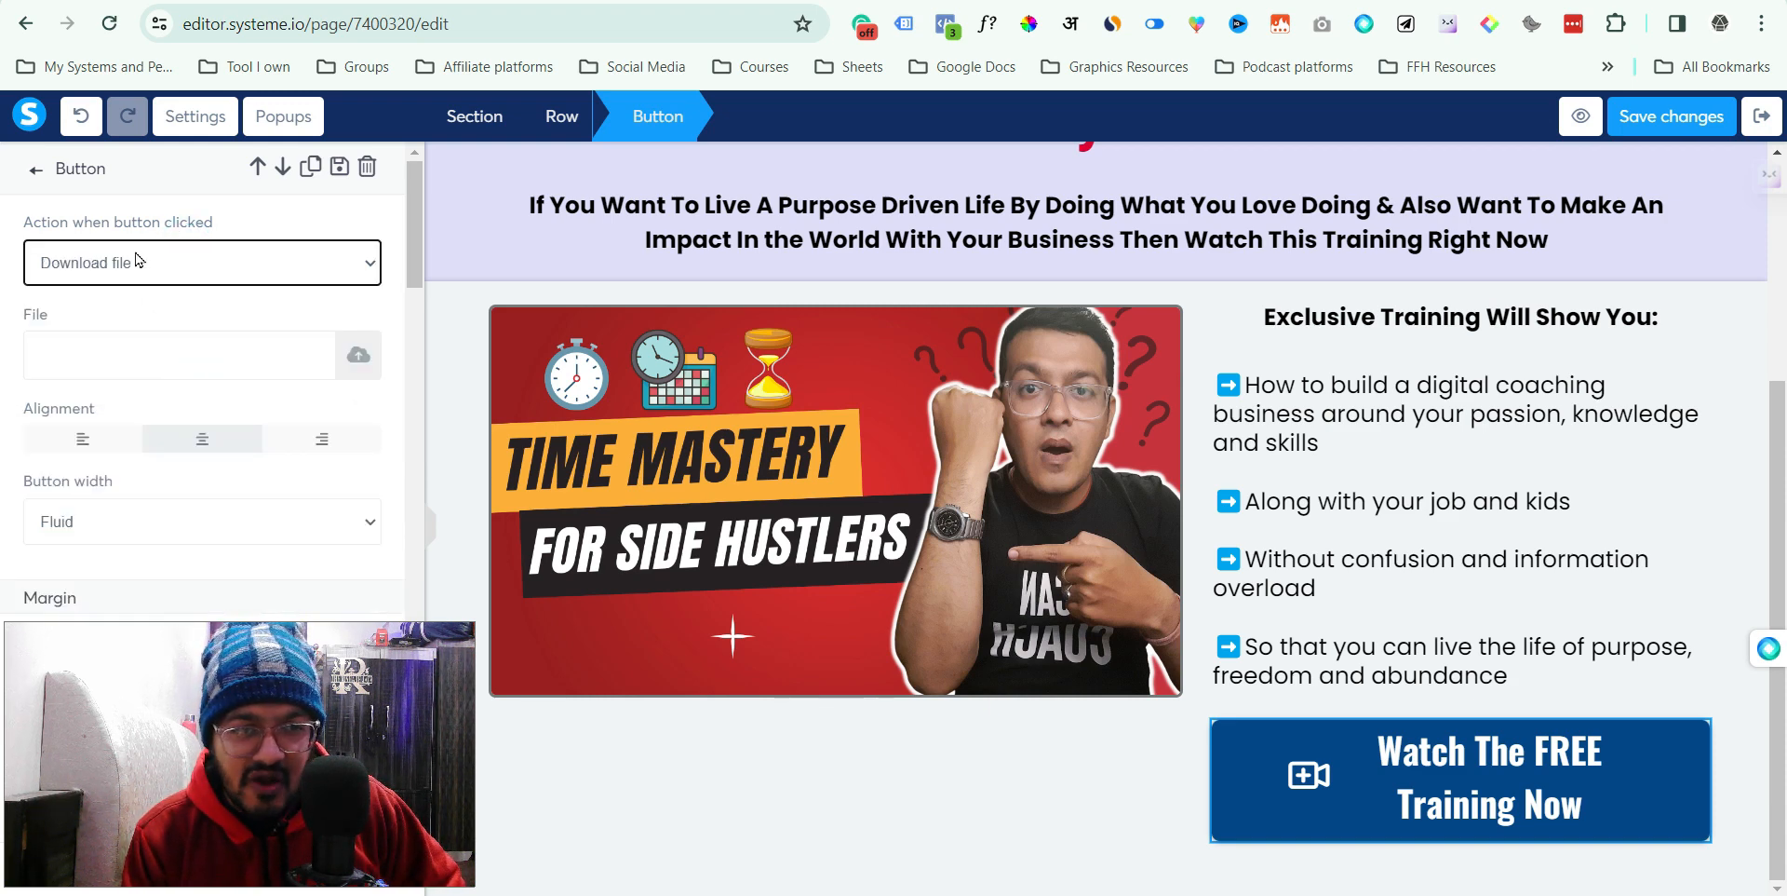
{"action": "left_click", "coordinate": [112, 372]}
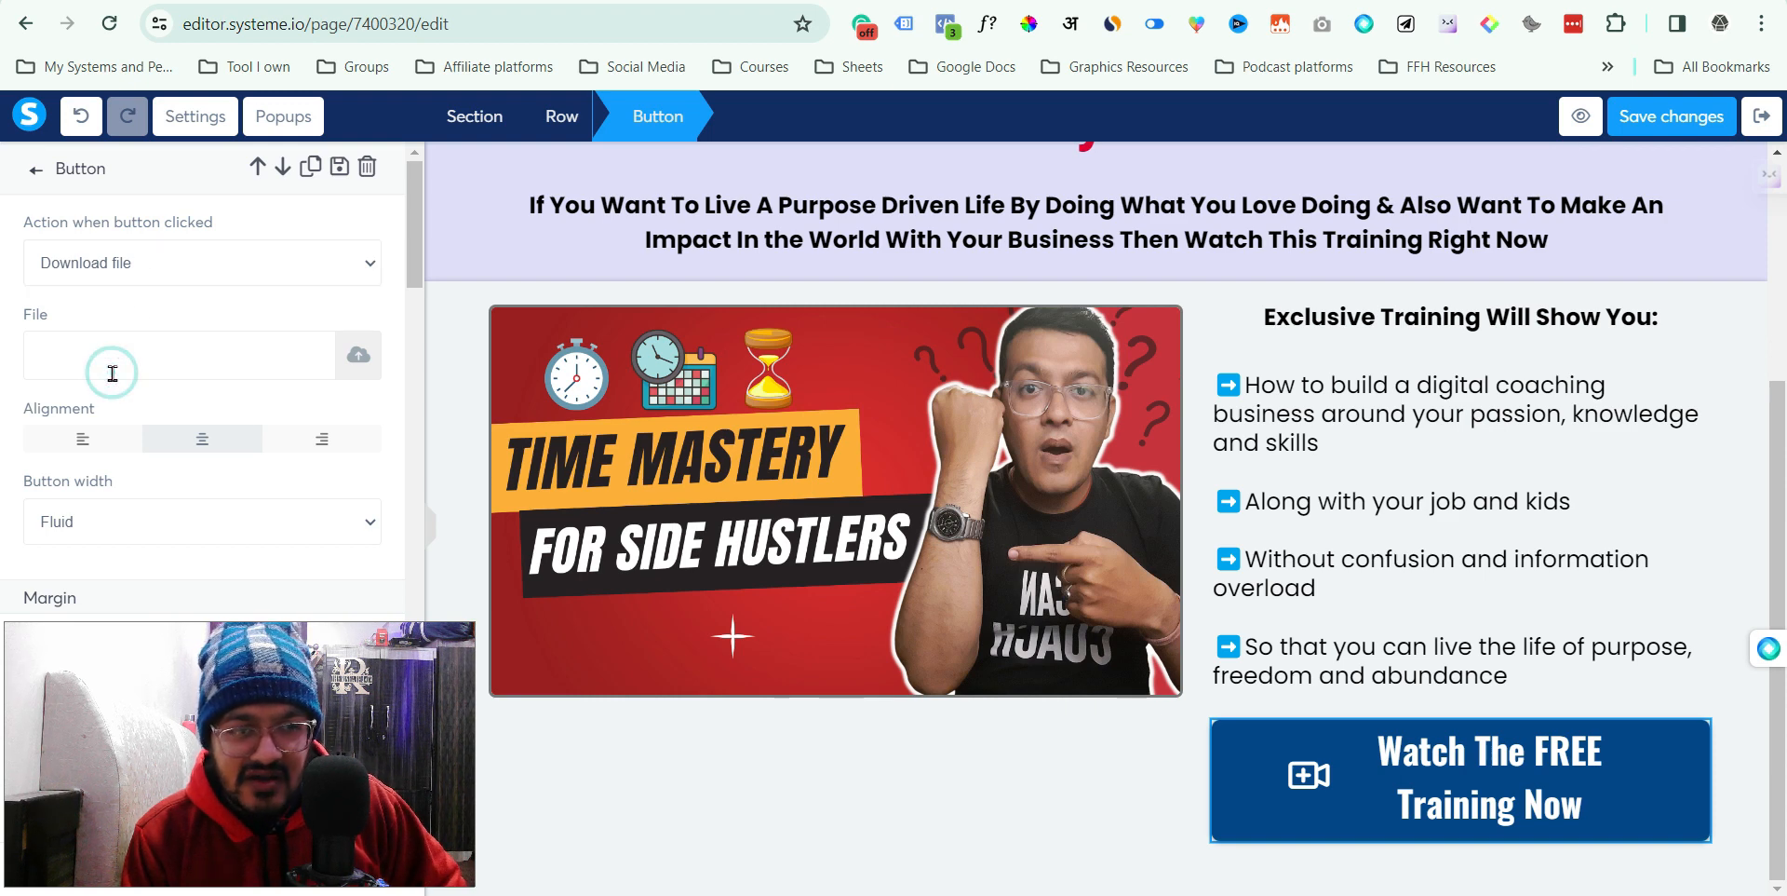
{"action": "left_click", "coordinate": [361, 356]}
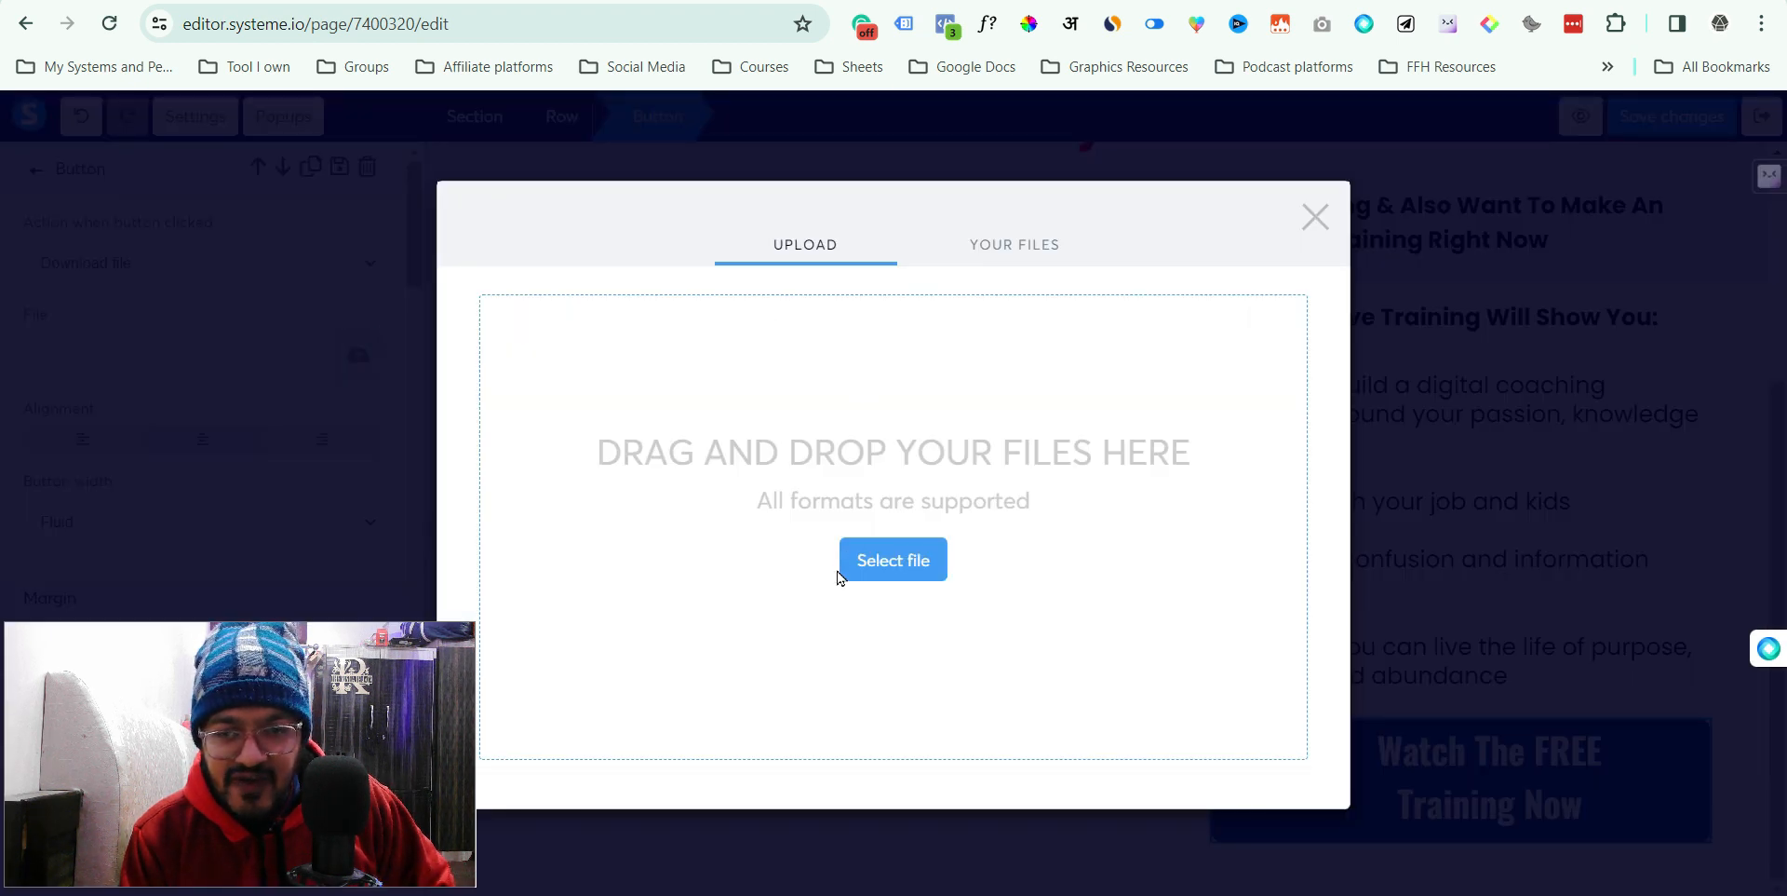
{"action": "left_click", "coordinate": [881, 328]}
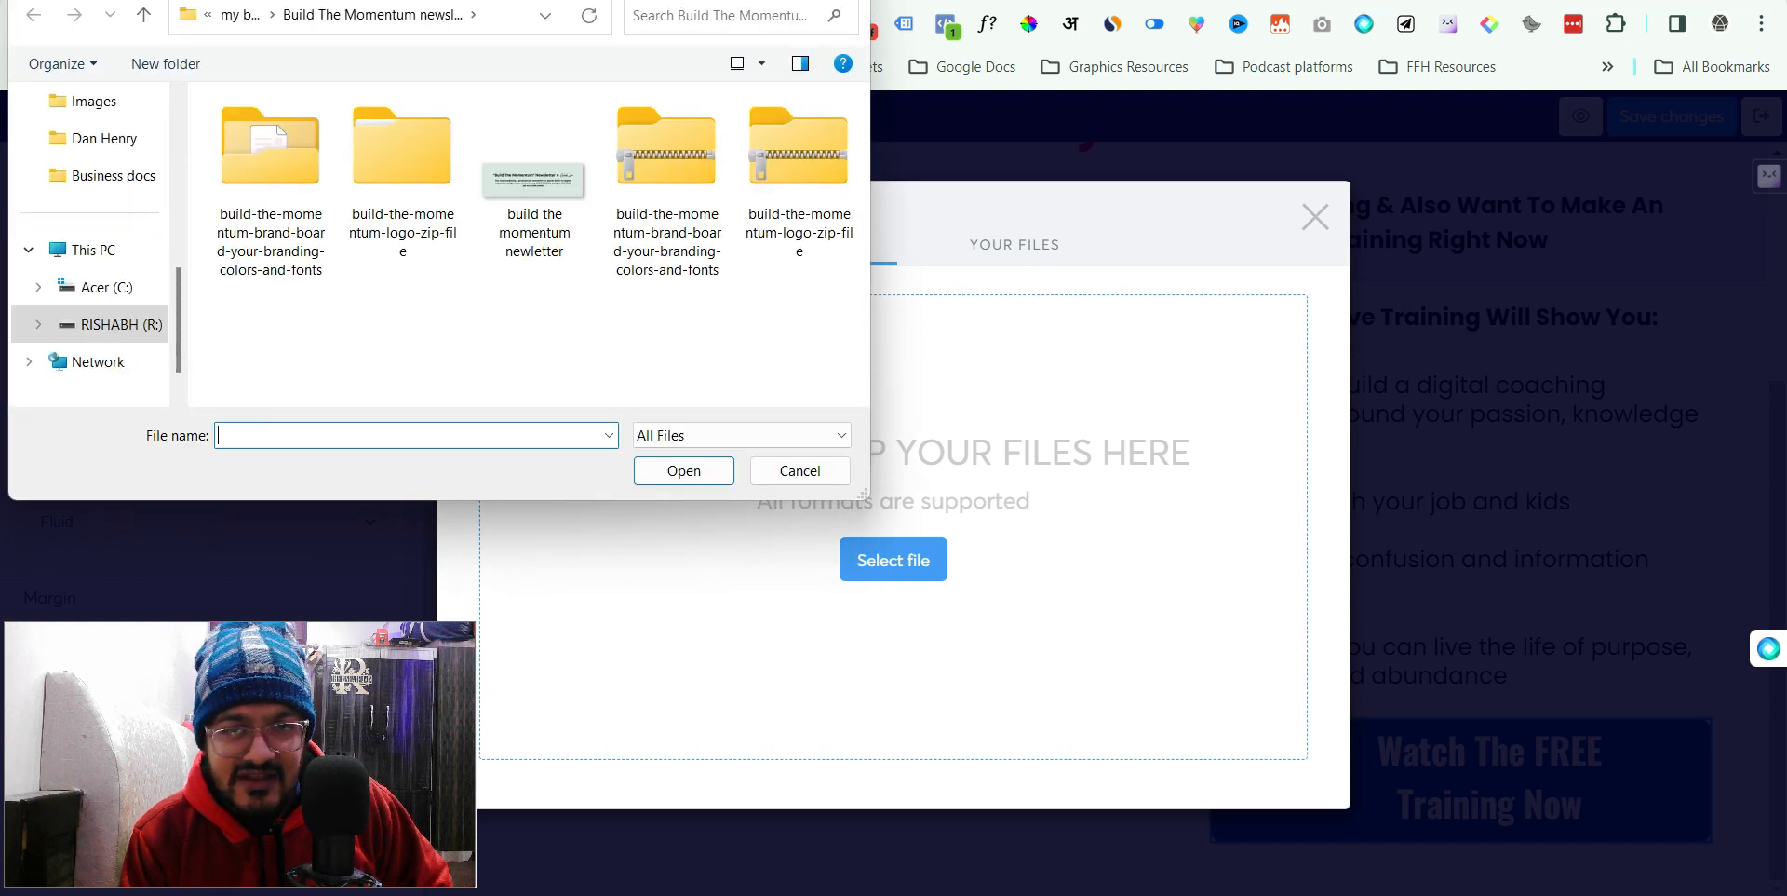
{"action": "key", "text": "Escape"}
{"action": "left_click", "coordinate": [1316, 217]}
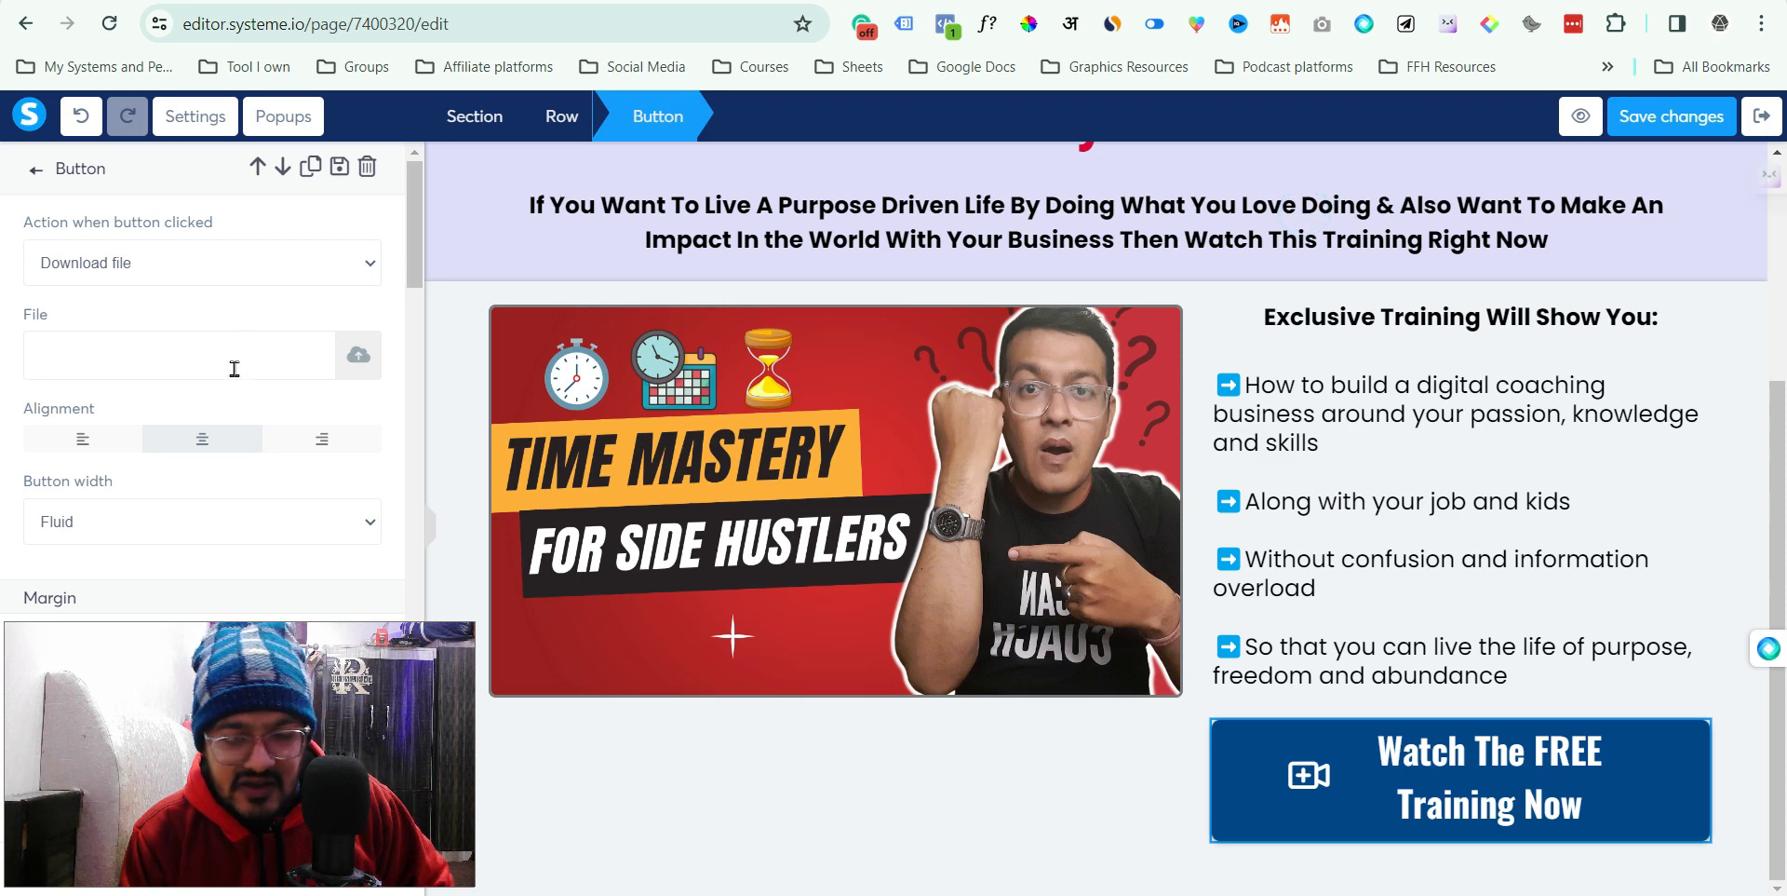
{"action": "left_click", "coordinate": [221, 263]}
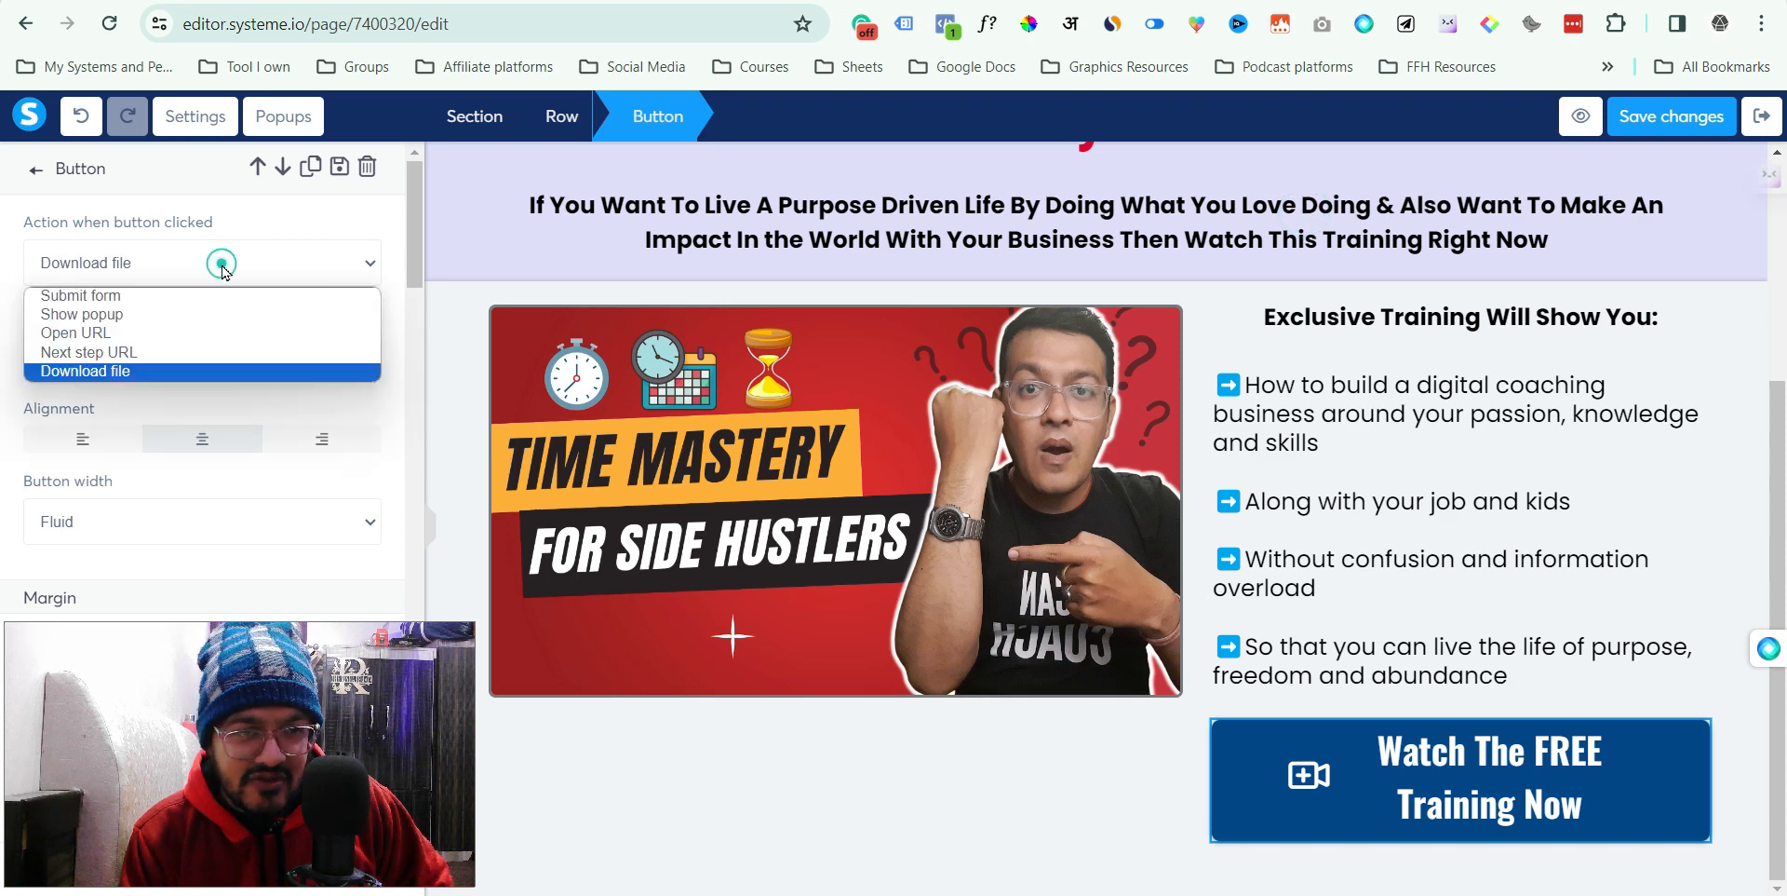
{"action": "left_click", "coordinate": [209, 368]}
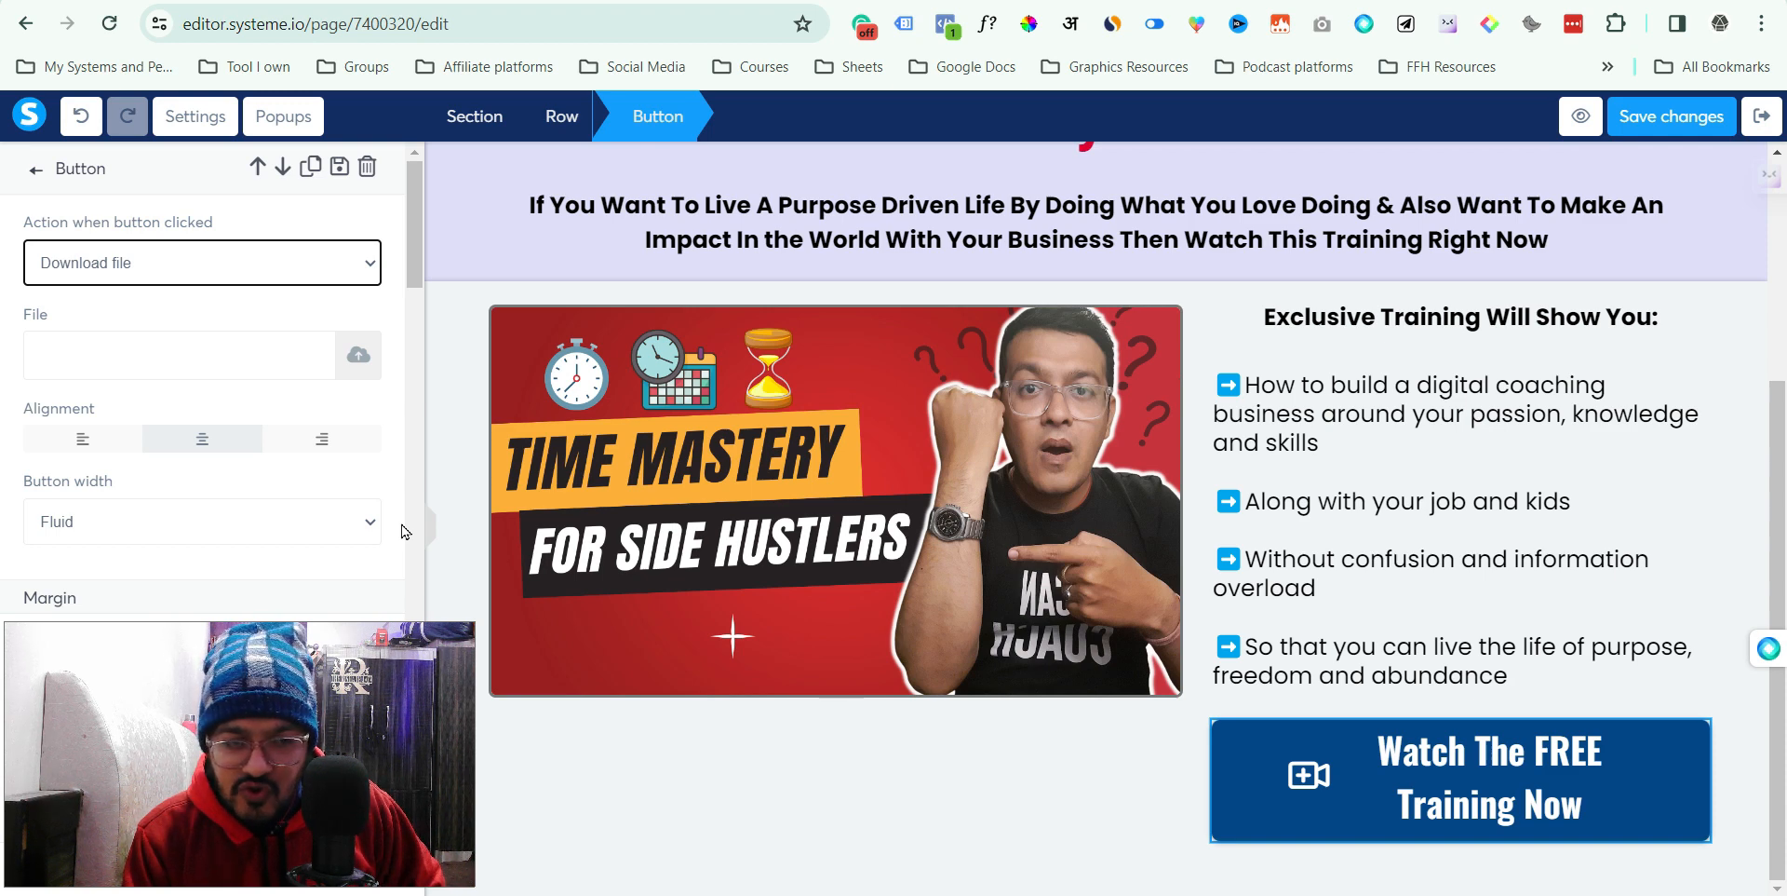
{"action": "left_click", "coordinate": [322, 277]}
{"action": "left_click", "coordinate": [322, 372]}
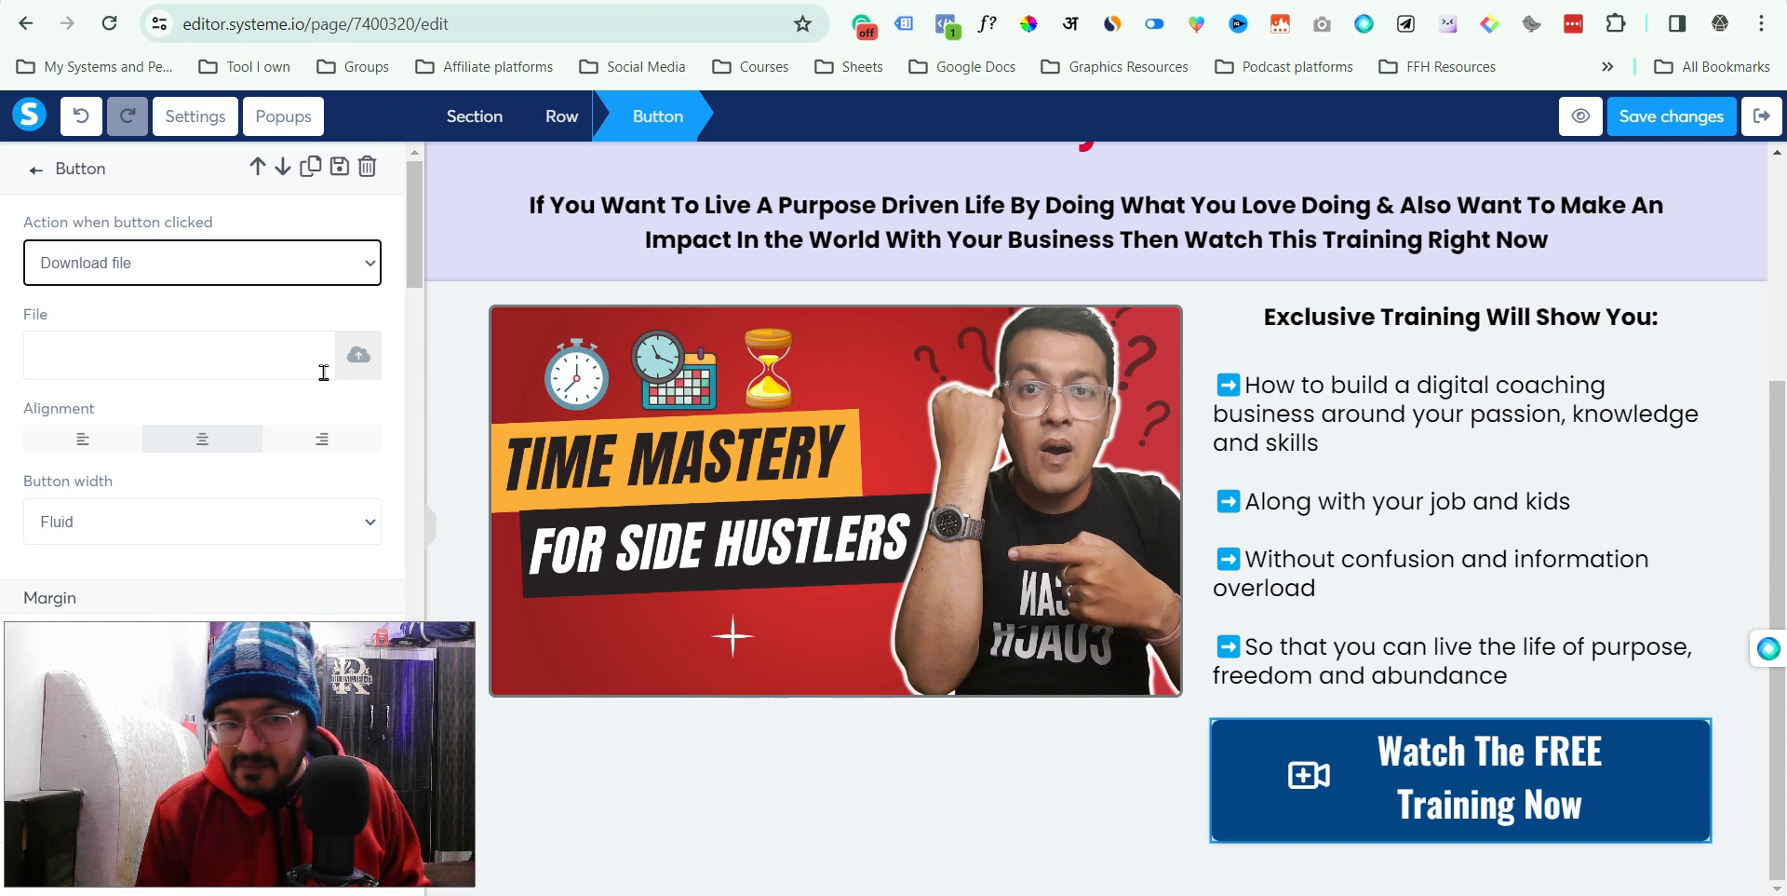
{"action": "left_click", "coordinate": [241, 262]}
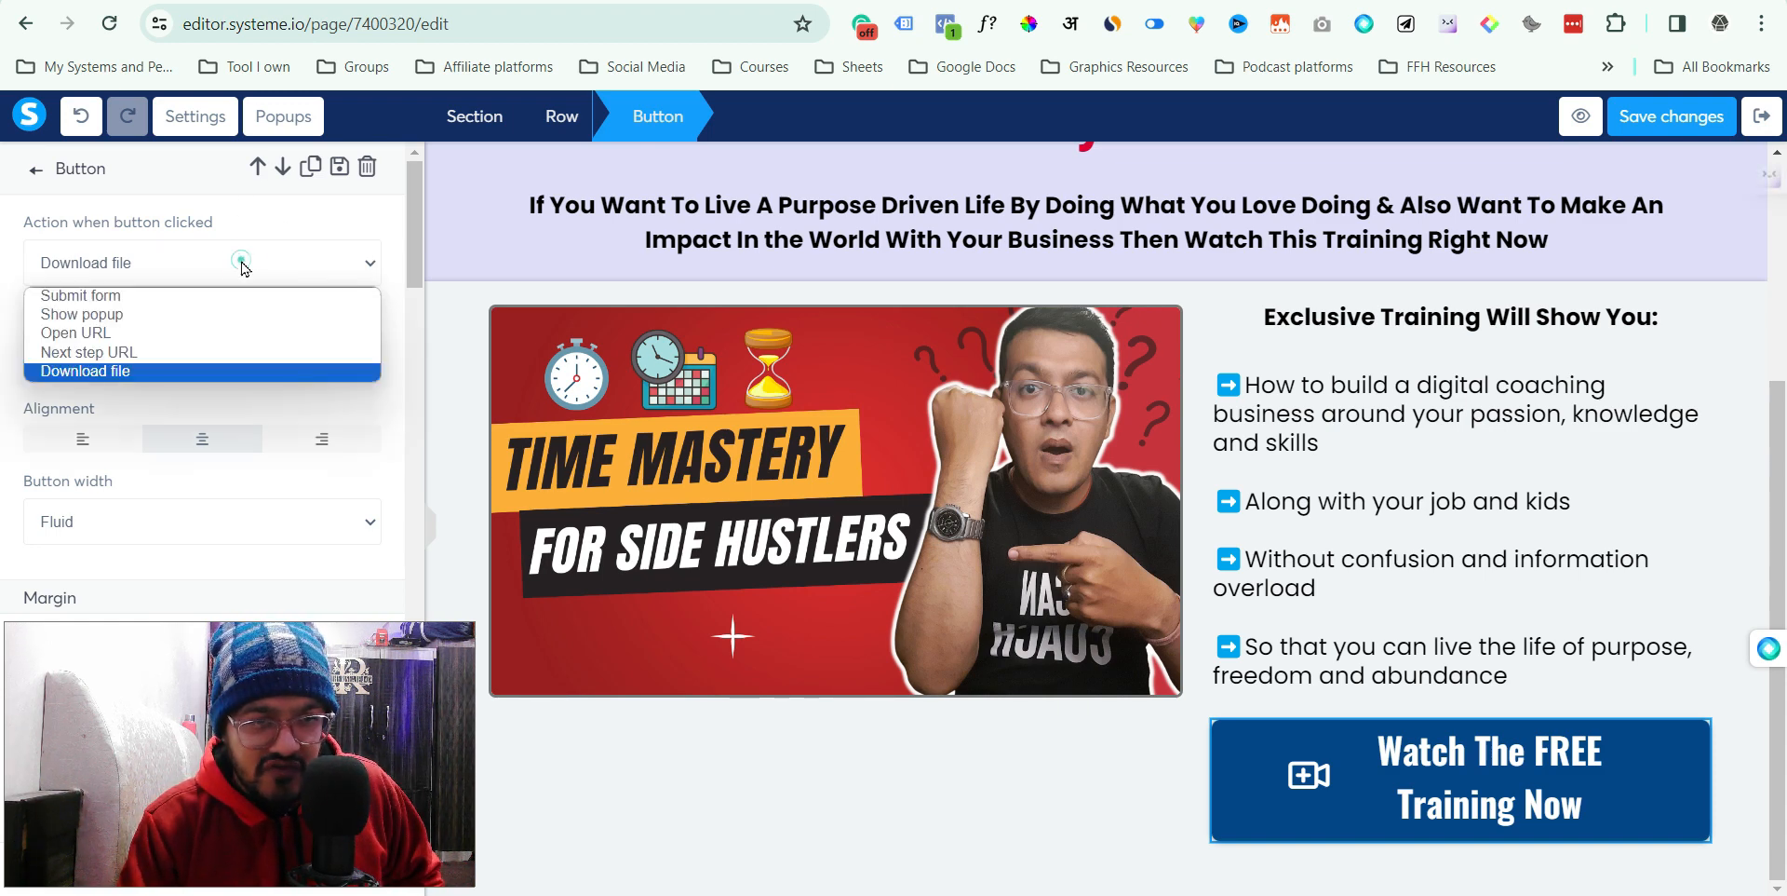
{"action": "left_click", "coordinate": [241, 373]}
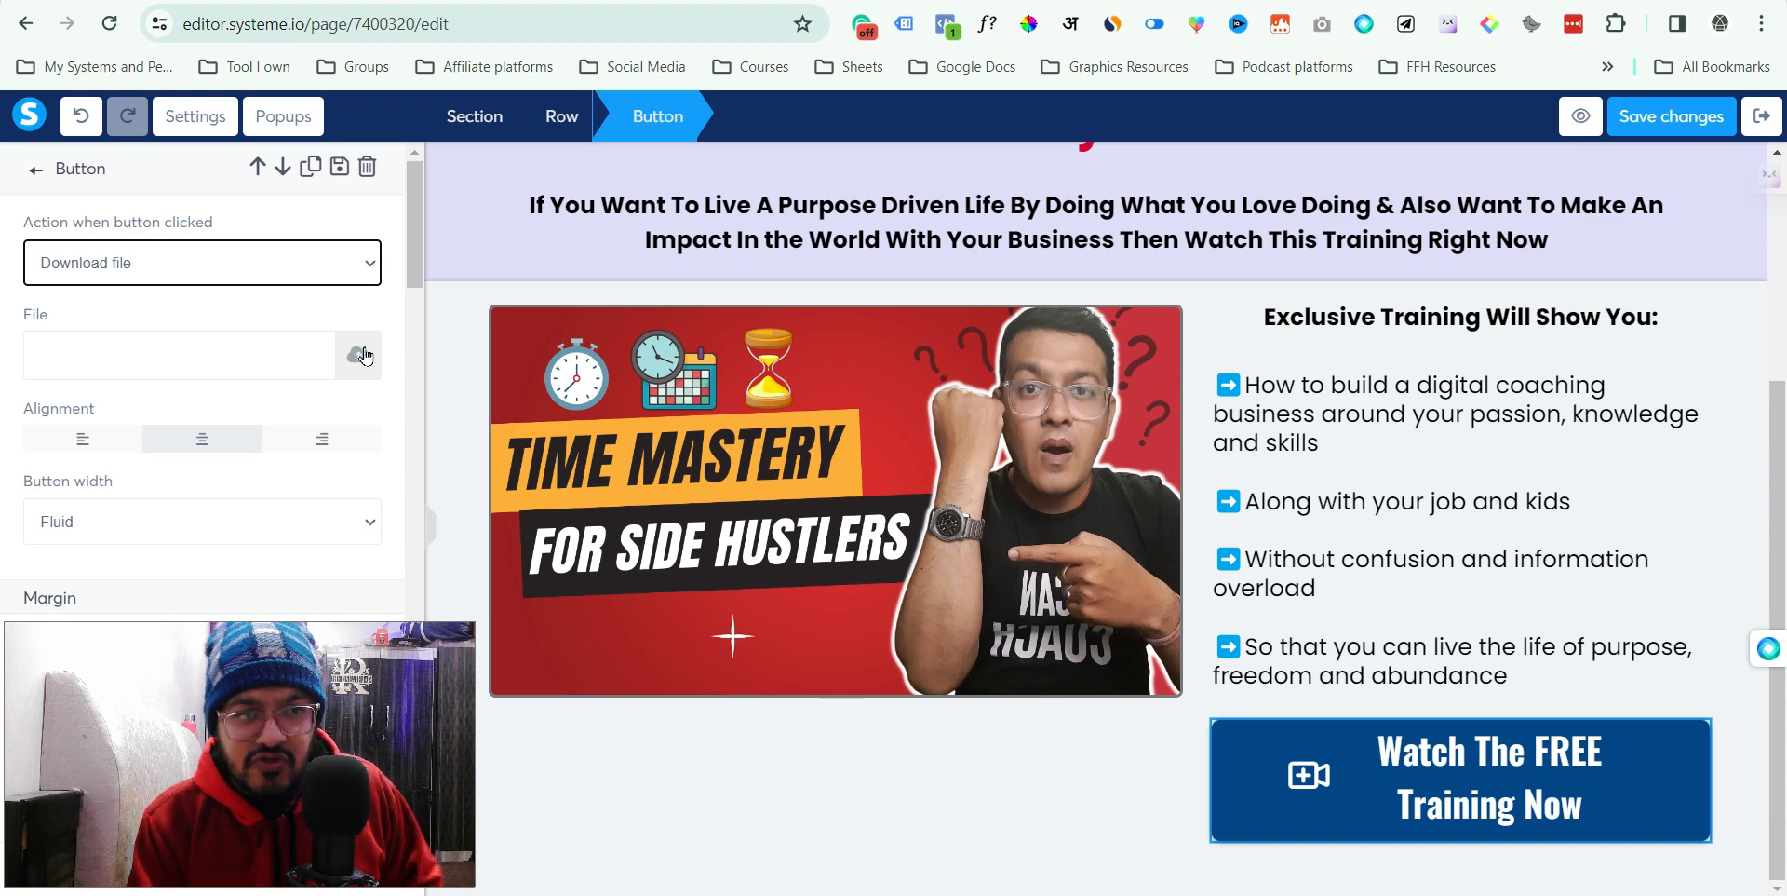
{"action": "left_click", "coordinate": [248, 252]}
{"action": "left_click", "coordinate": [235, 374]}
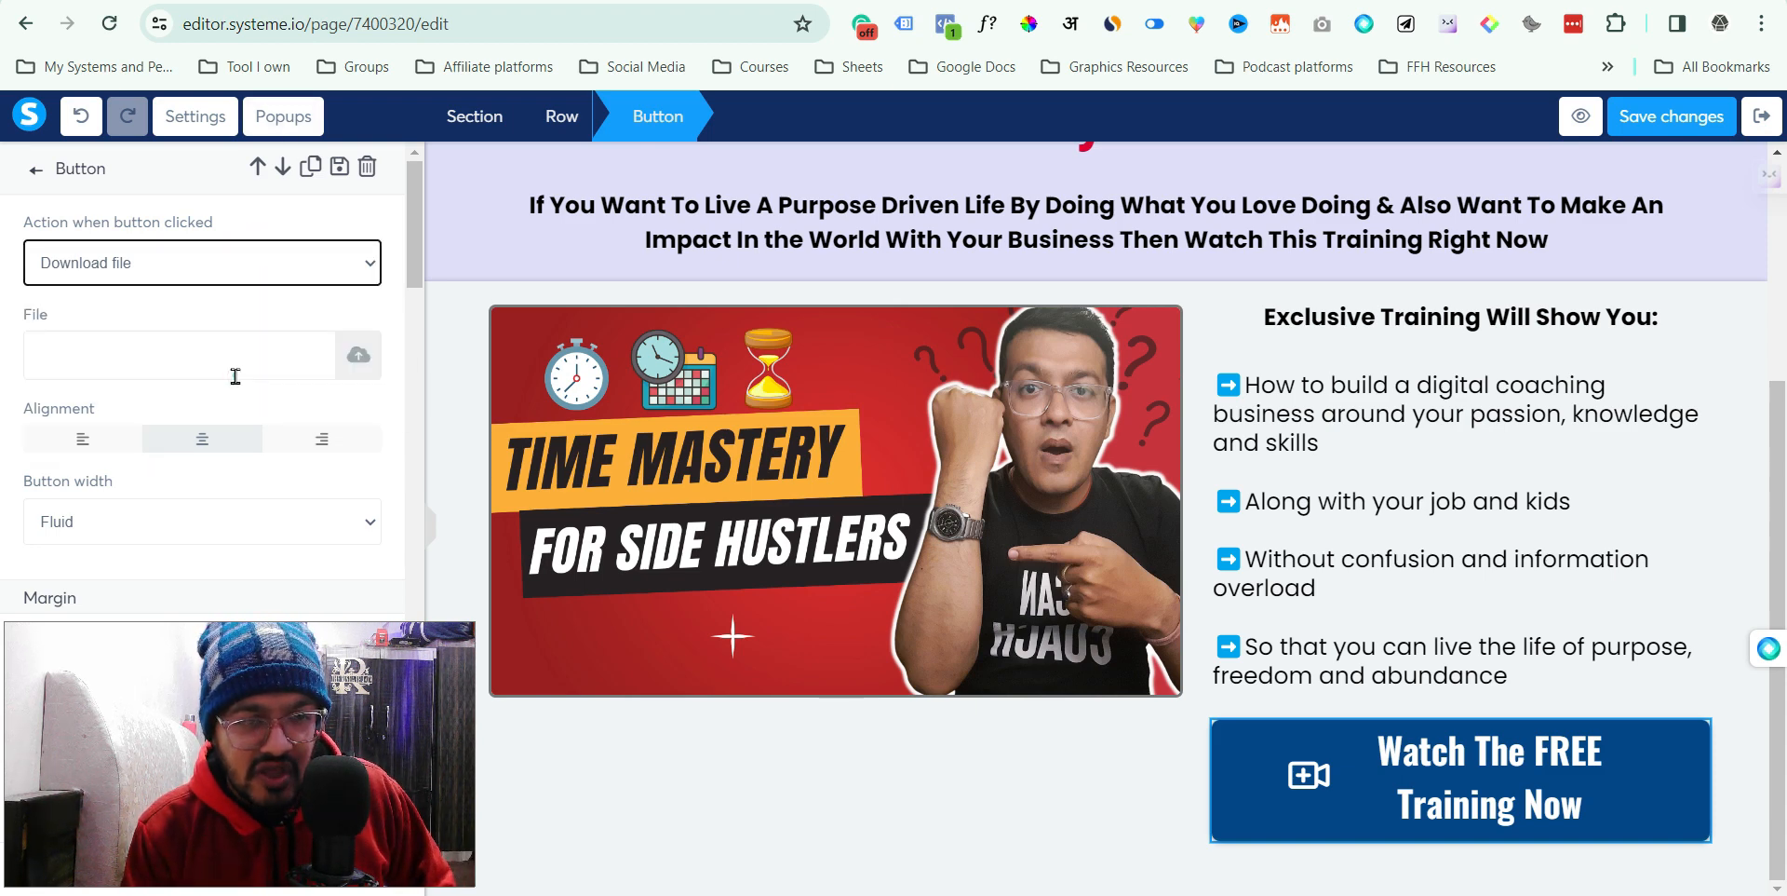
- Try the Show popup action for the "Watch The FREE Training Now" button, and replace it with Open URL
{"action": "left_click", "coordinate": [242, 271]}
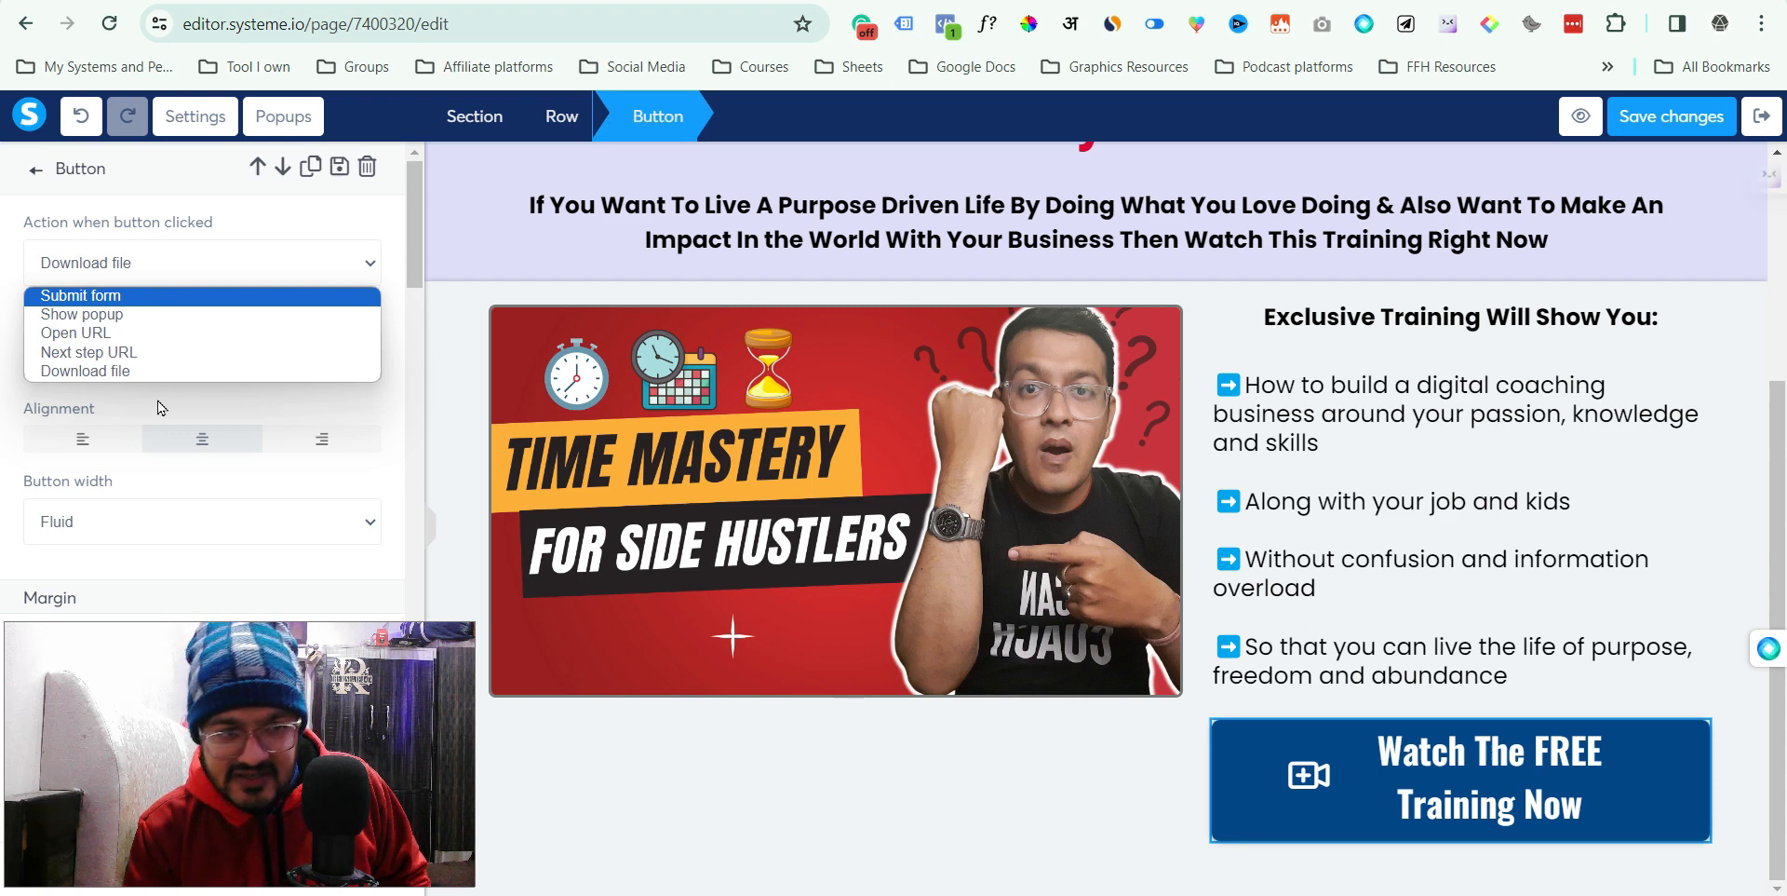
{"action": "left_click", "coordinate": [163, 316]}
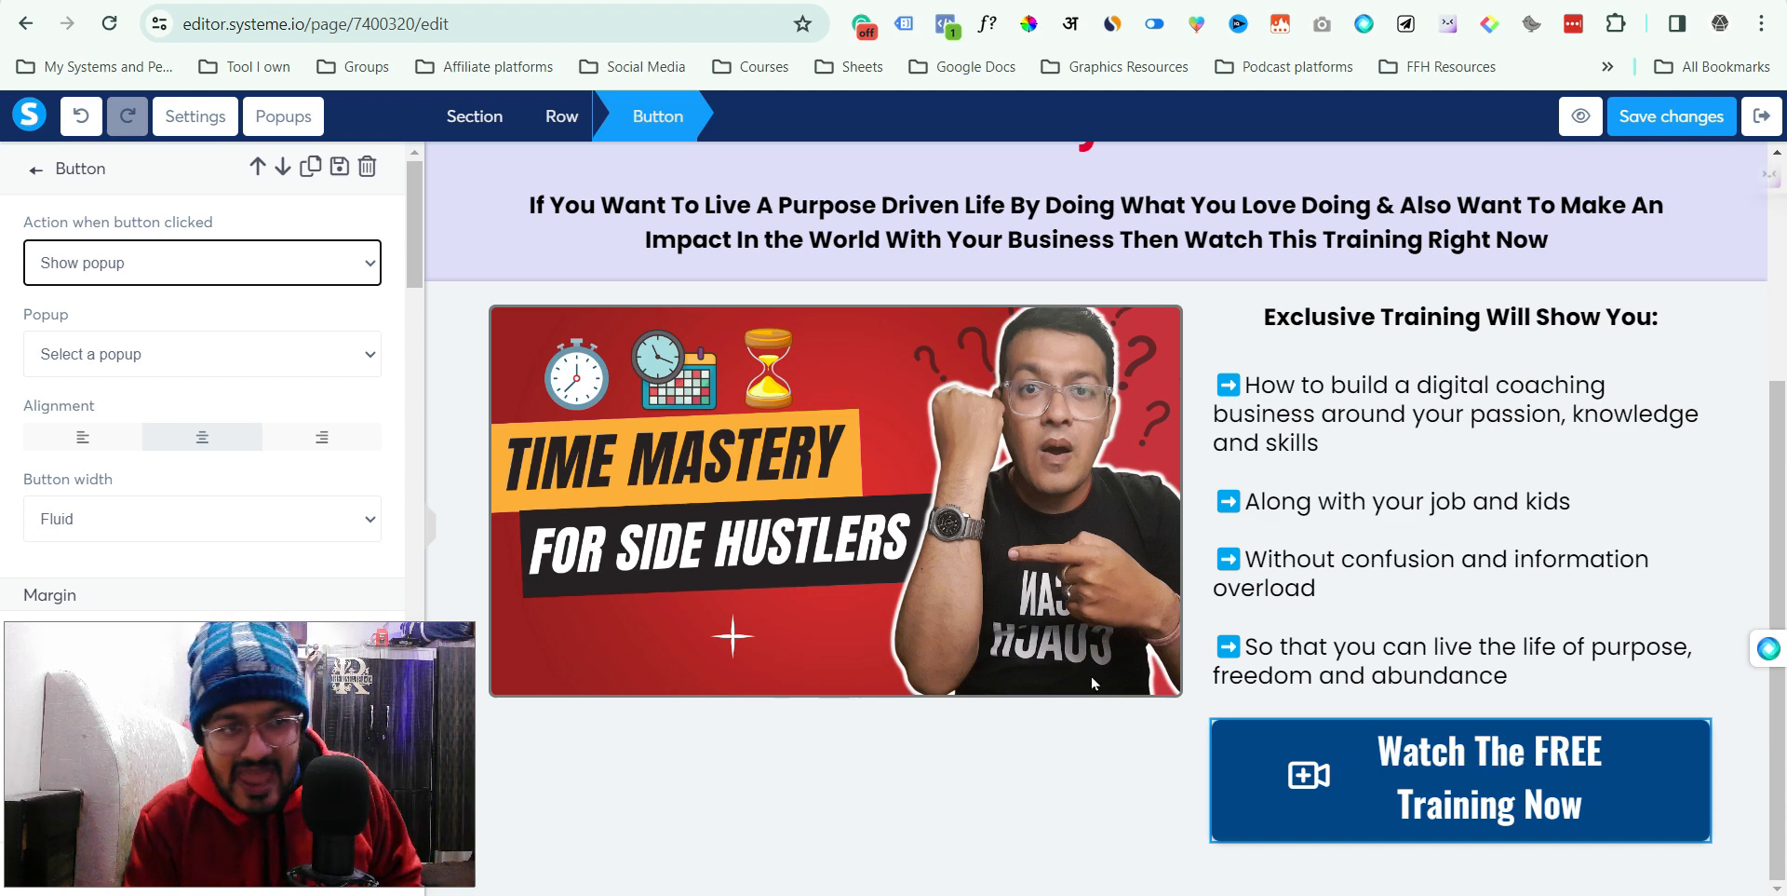
{"action": "left_click", "coordinate": [212, 265]}
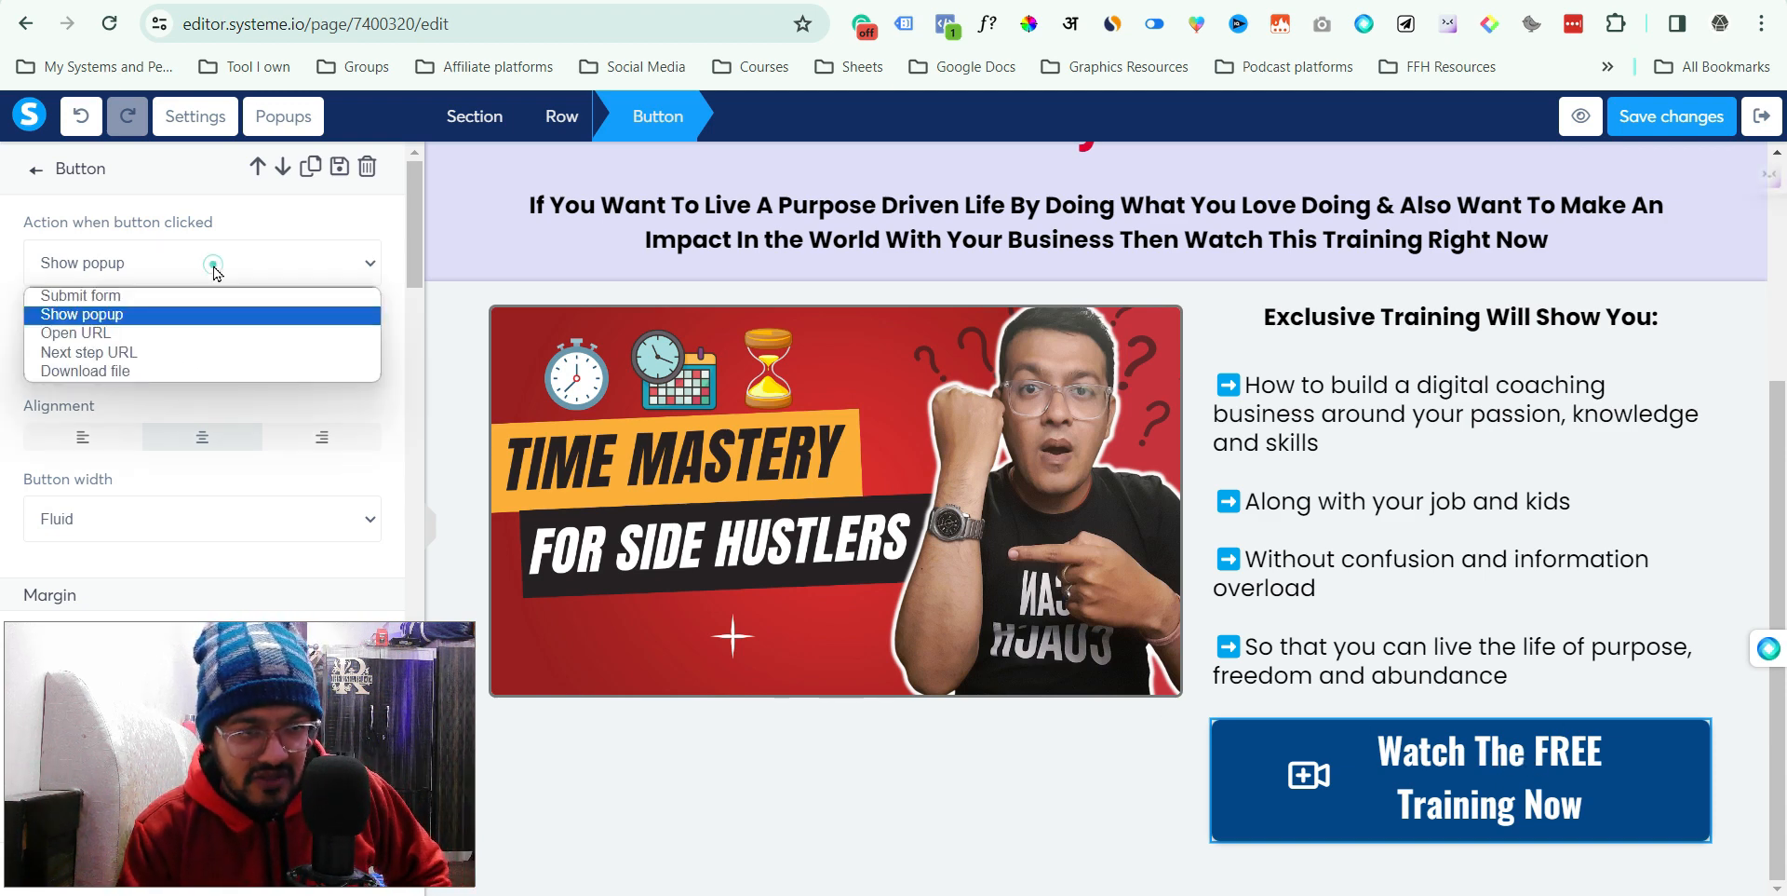
{"action": "left_click", "coordinate": [199, 332]}
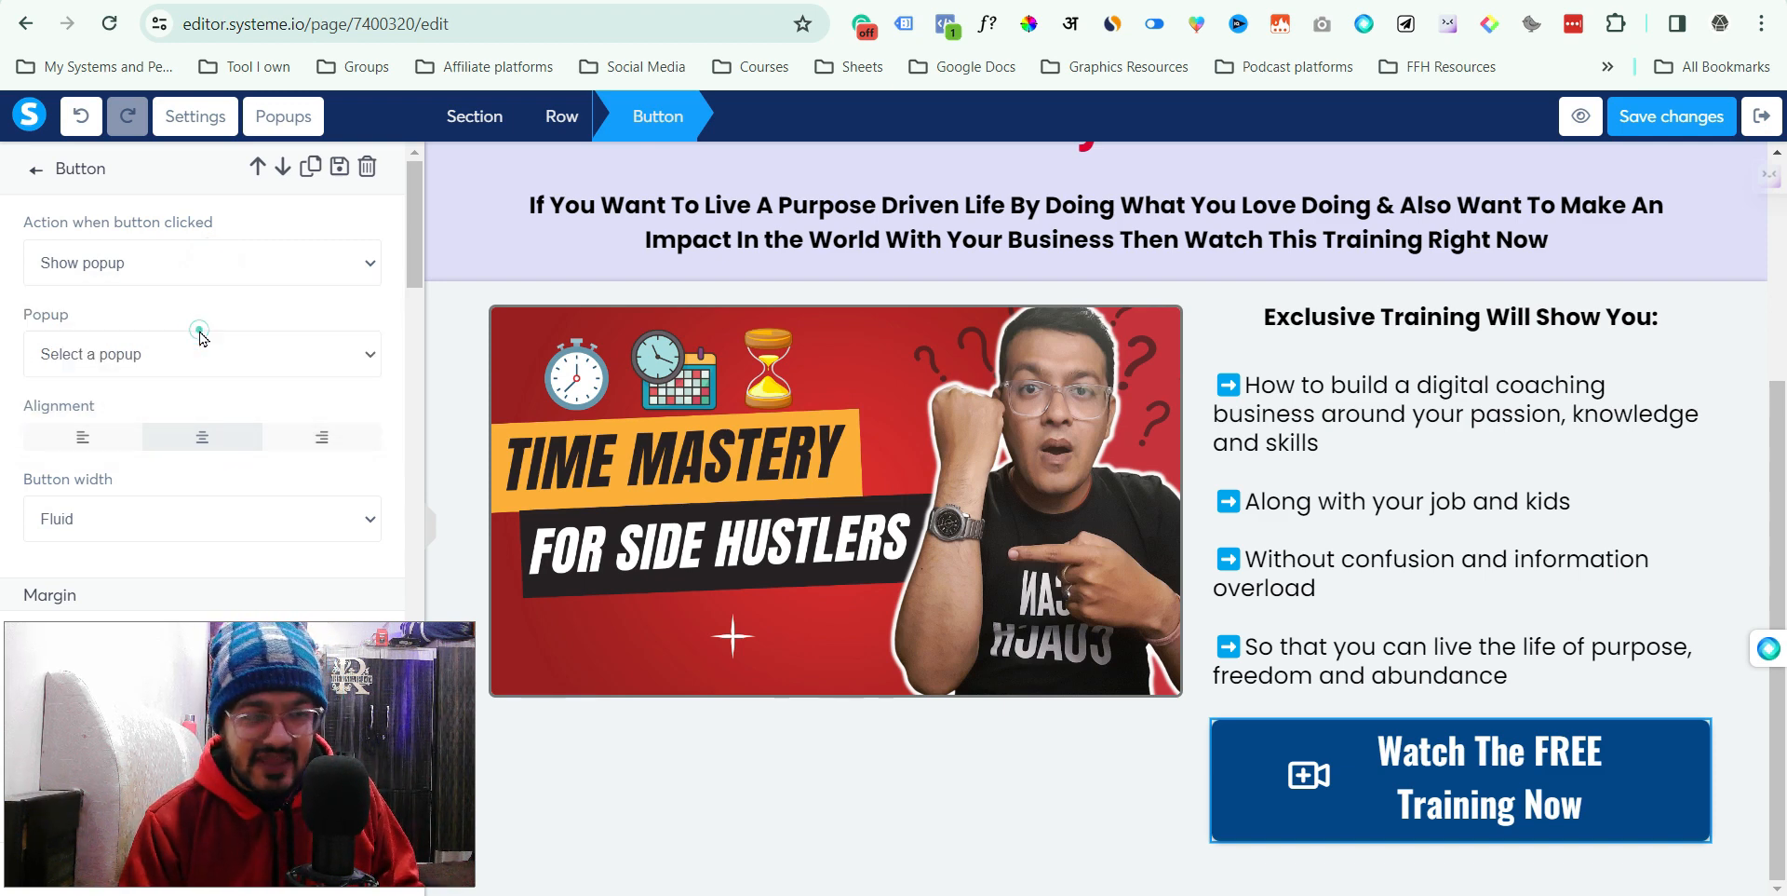
{"action": "left_click", "coordinate": [203, 354]}
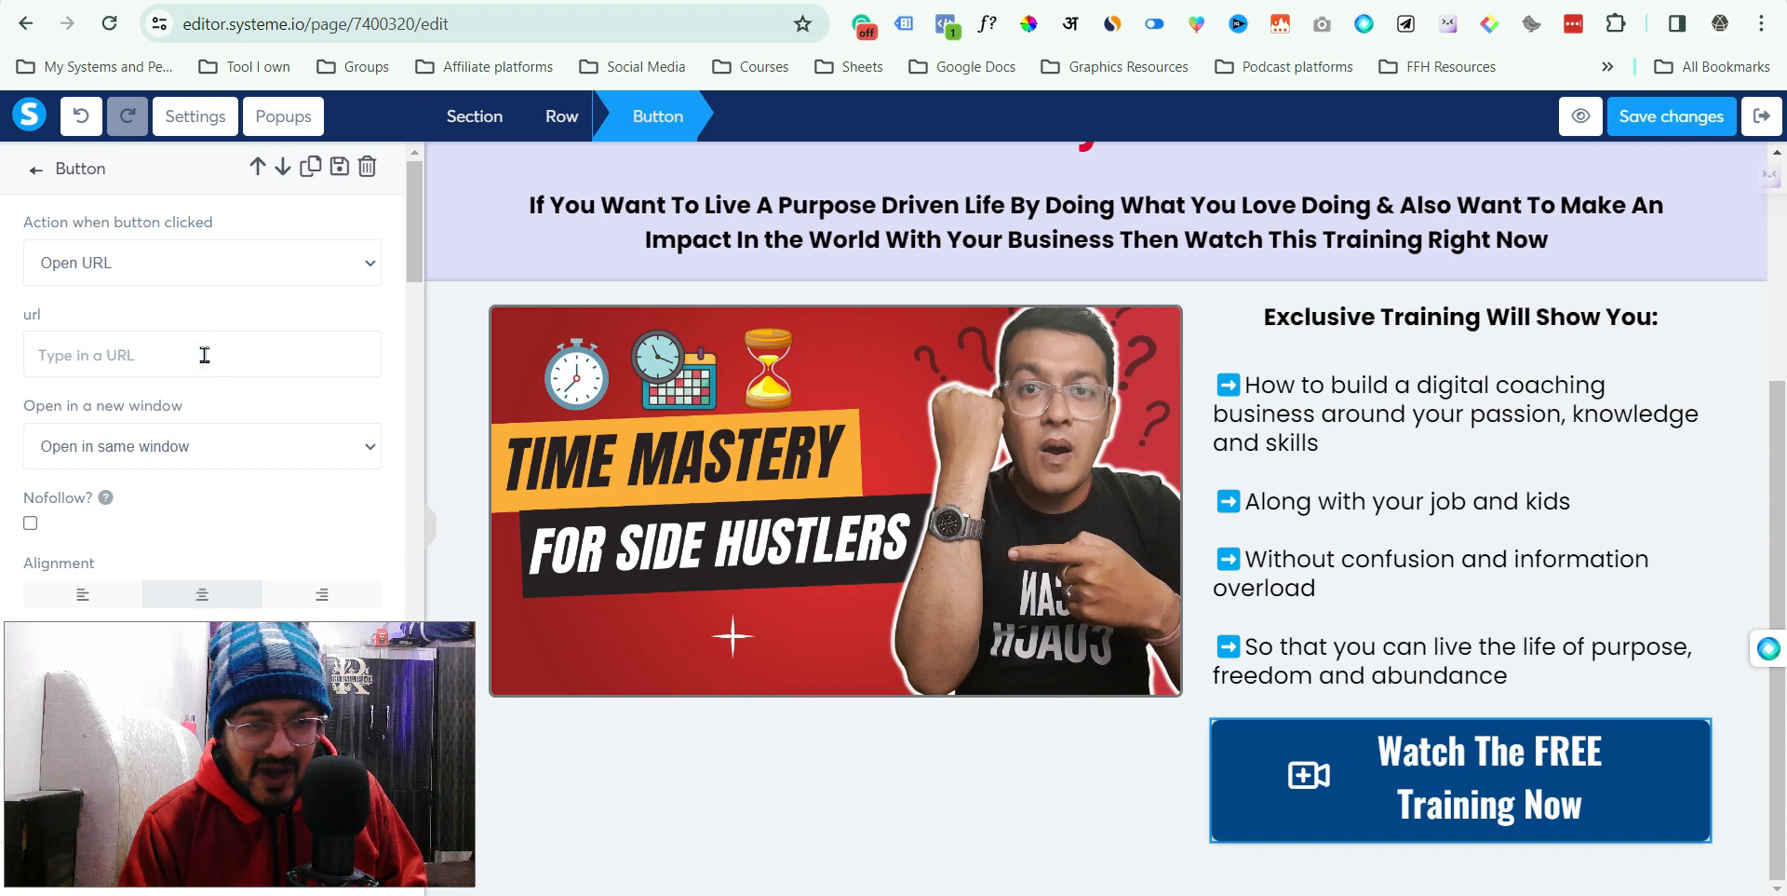
- Try the Next step URL action for the "Watch The FREE Training Now" button, and set its action to Download file
{"action": "left_click", "coordinate": [206, 271]}
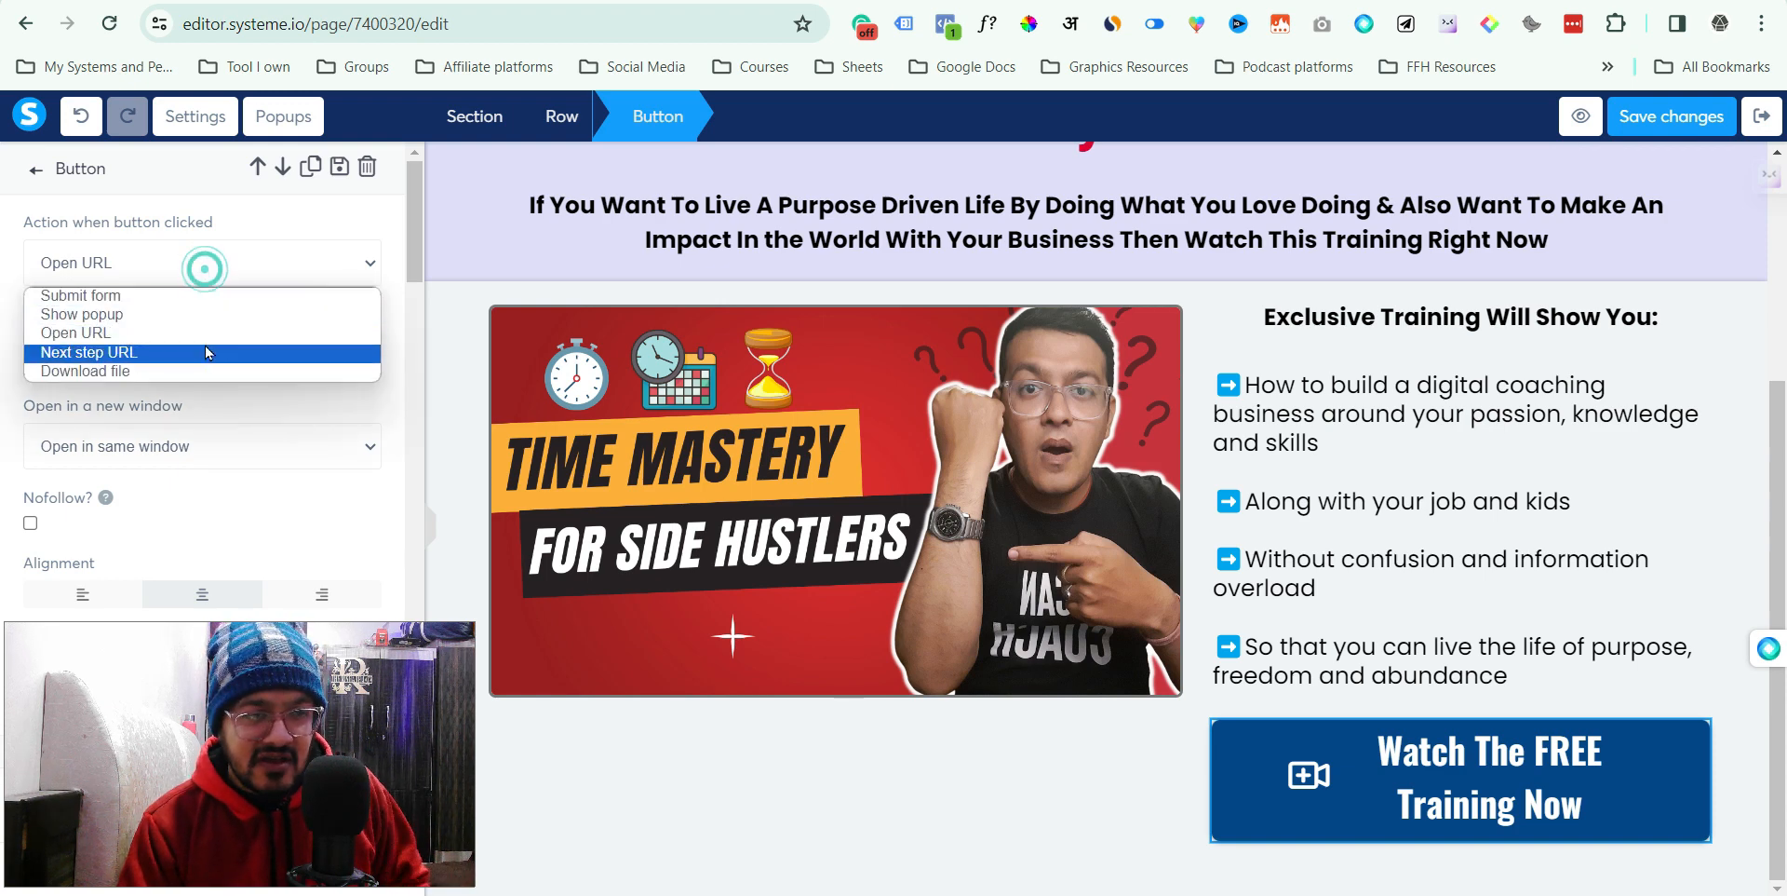
{"action": "left_click", "coordinate": [204, 345]}
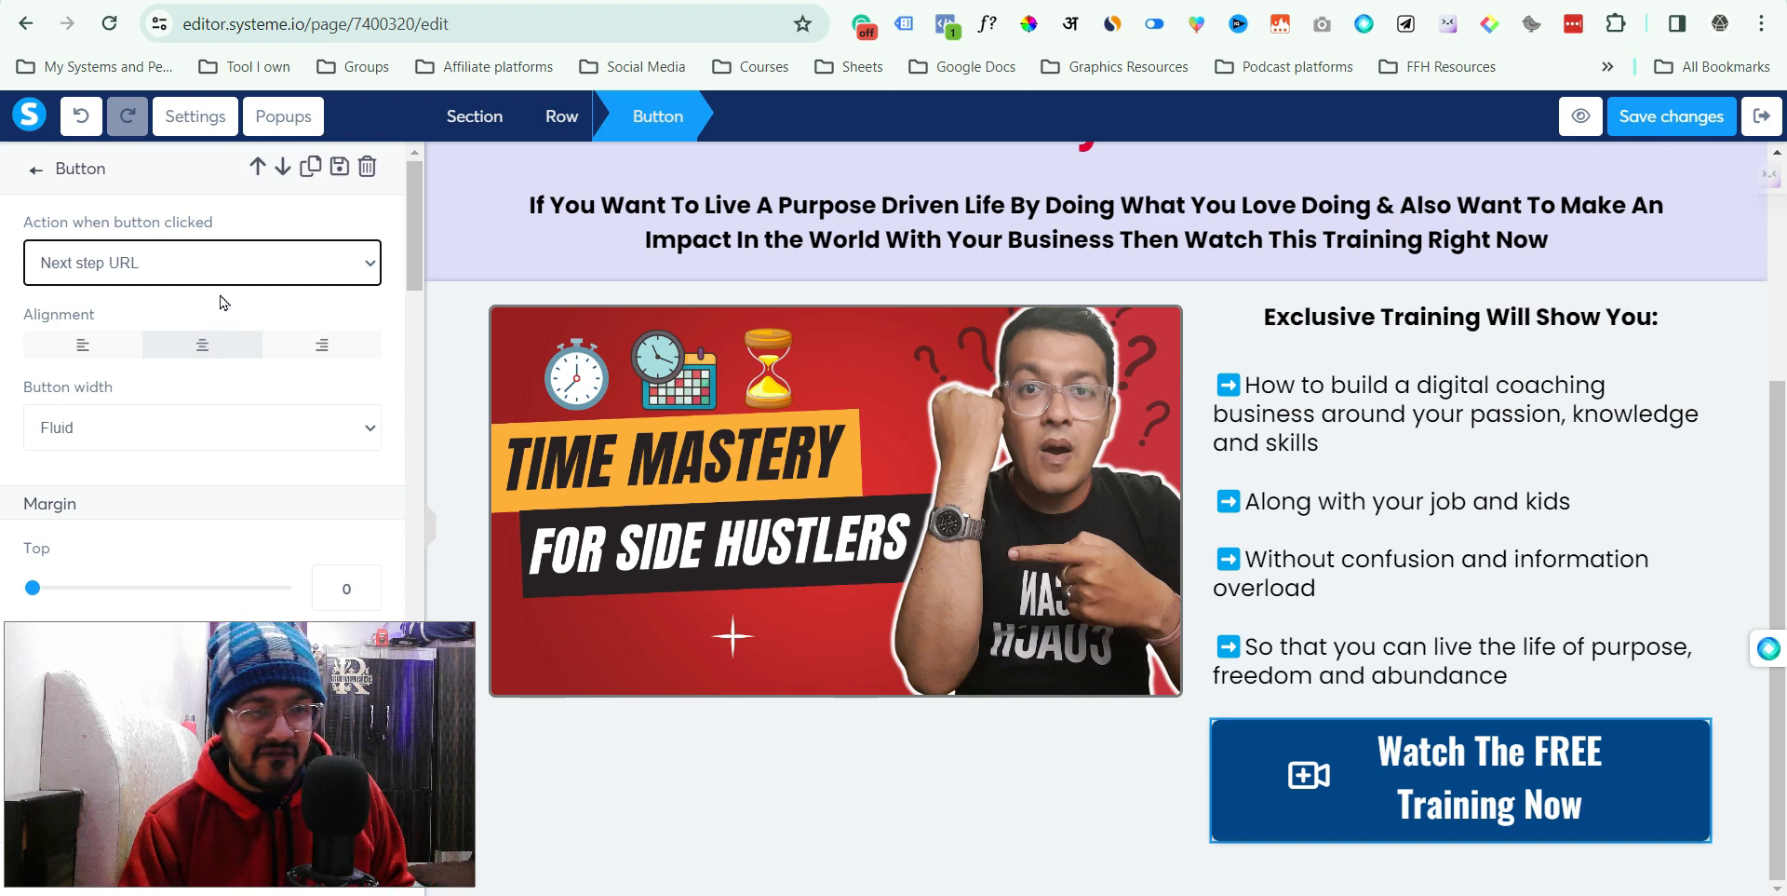
{"action": "left_click", "coordinate": [221, 265]}
{"action": "left_click", "coordinate": [223, 372]}
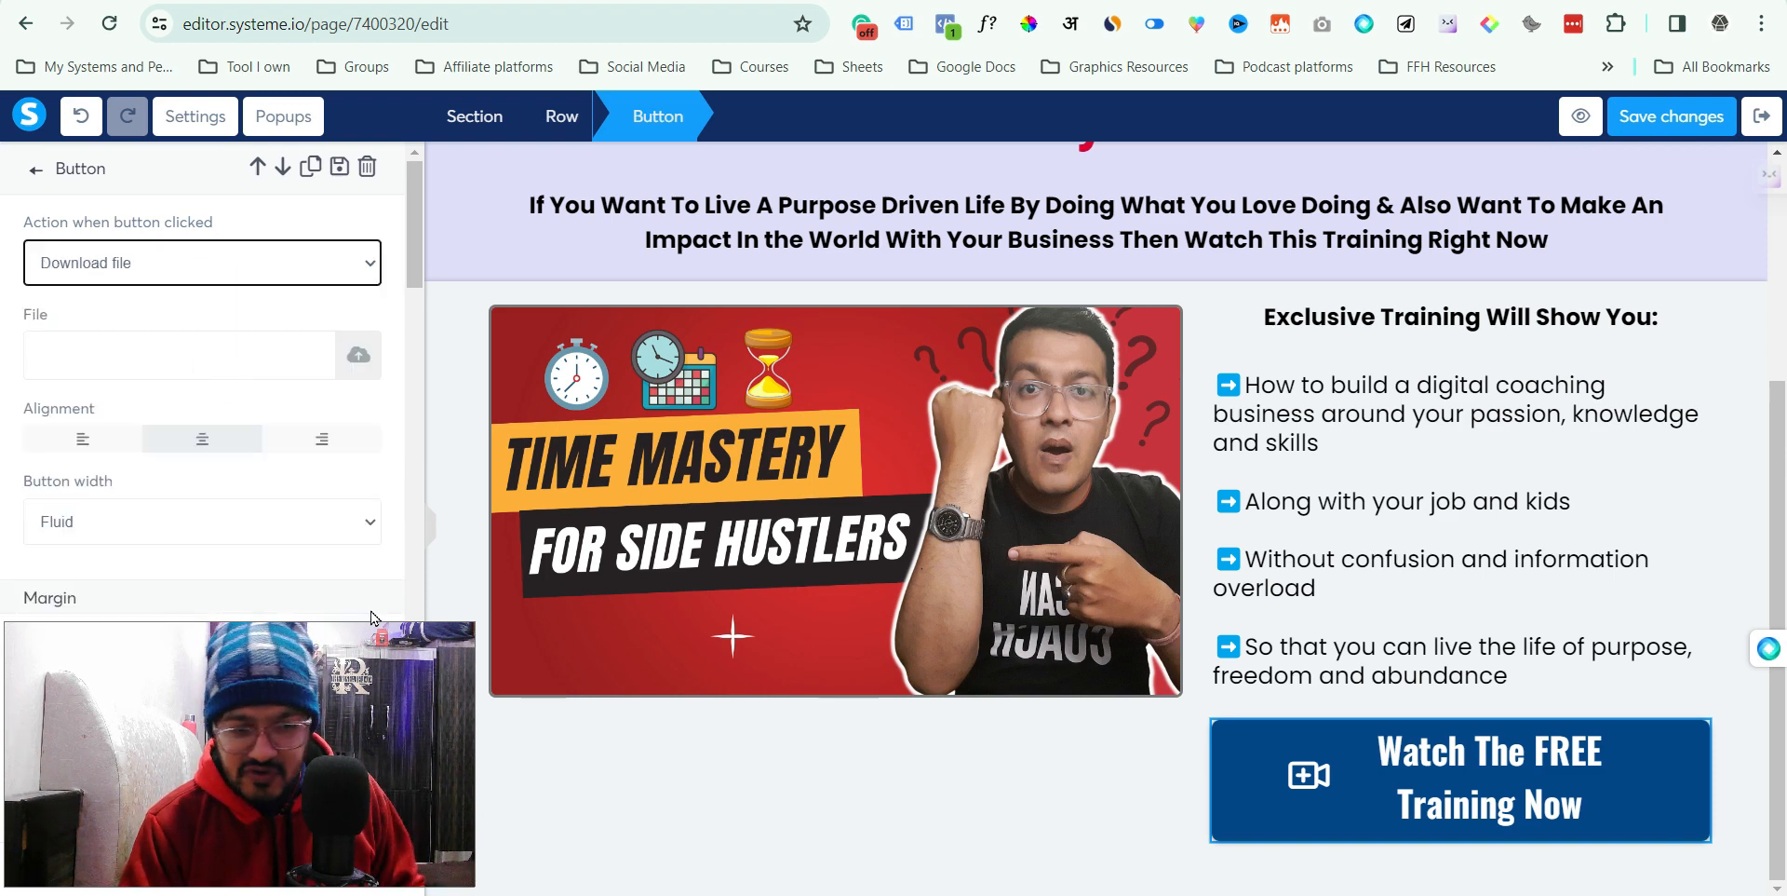